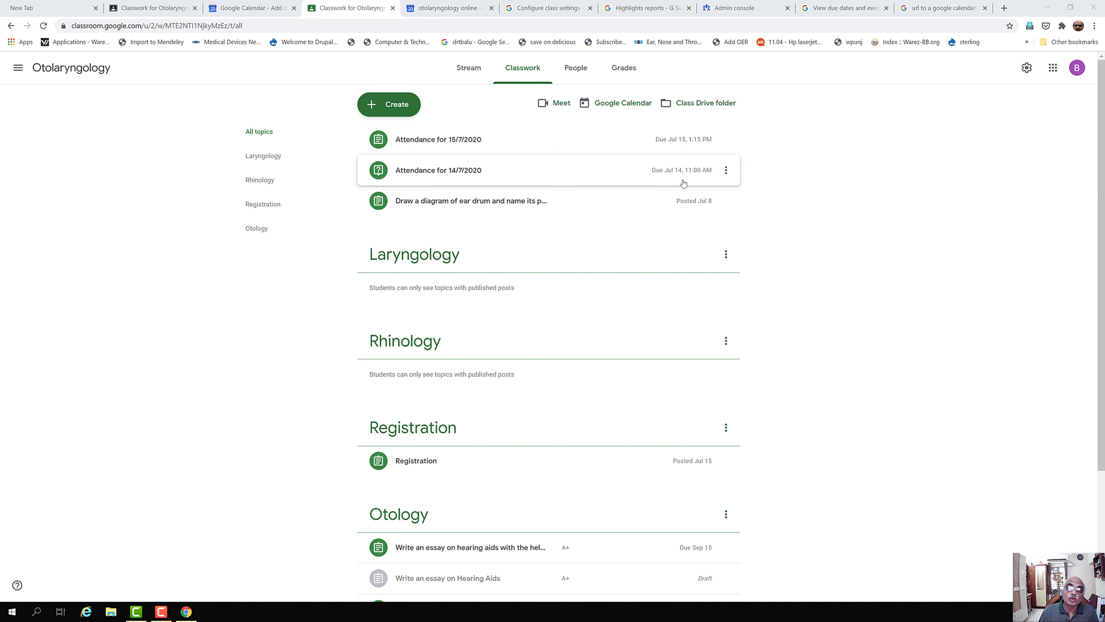
# Open the class's People page and view the management options available for the co-teacher
pyautogui.click(576, 68)
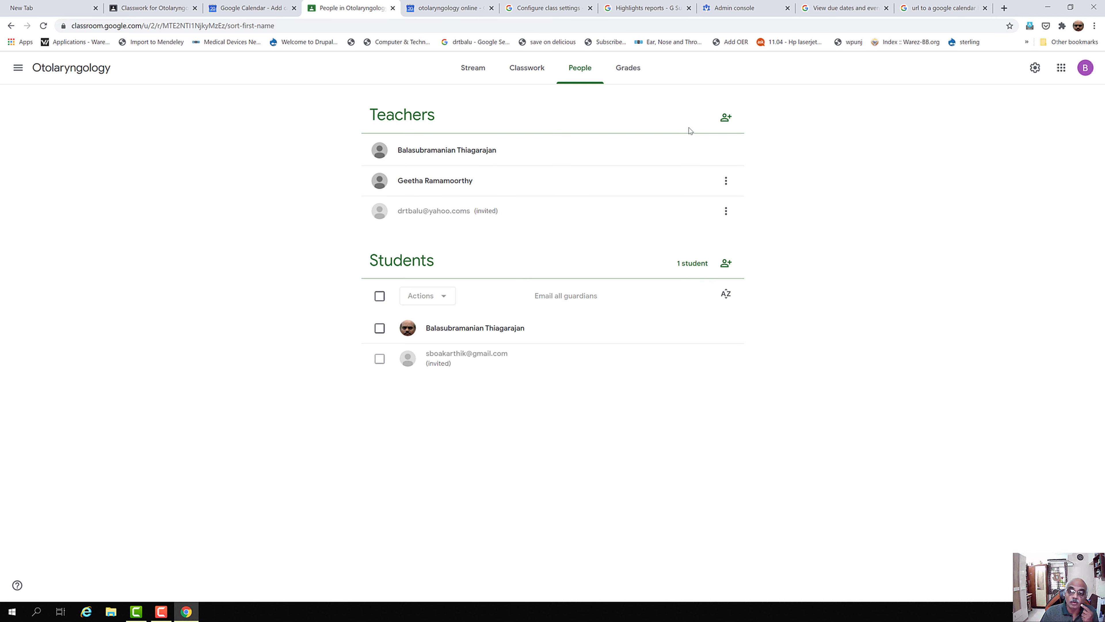
pyautogui.click(726, 185)
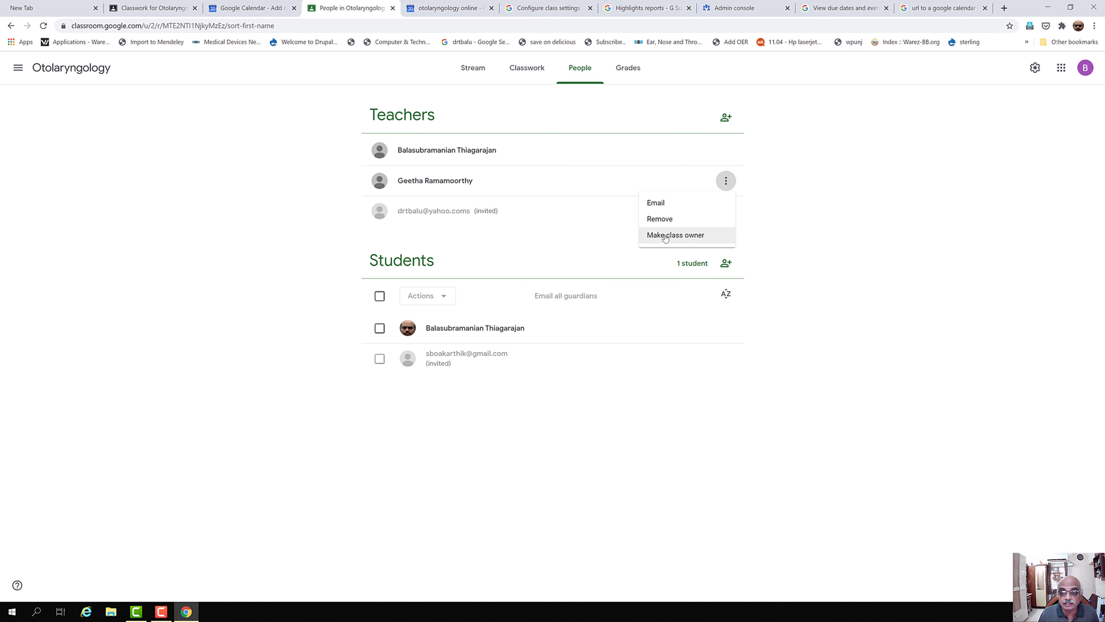
pyautogui.click(522, 156)
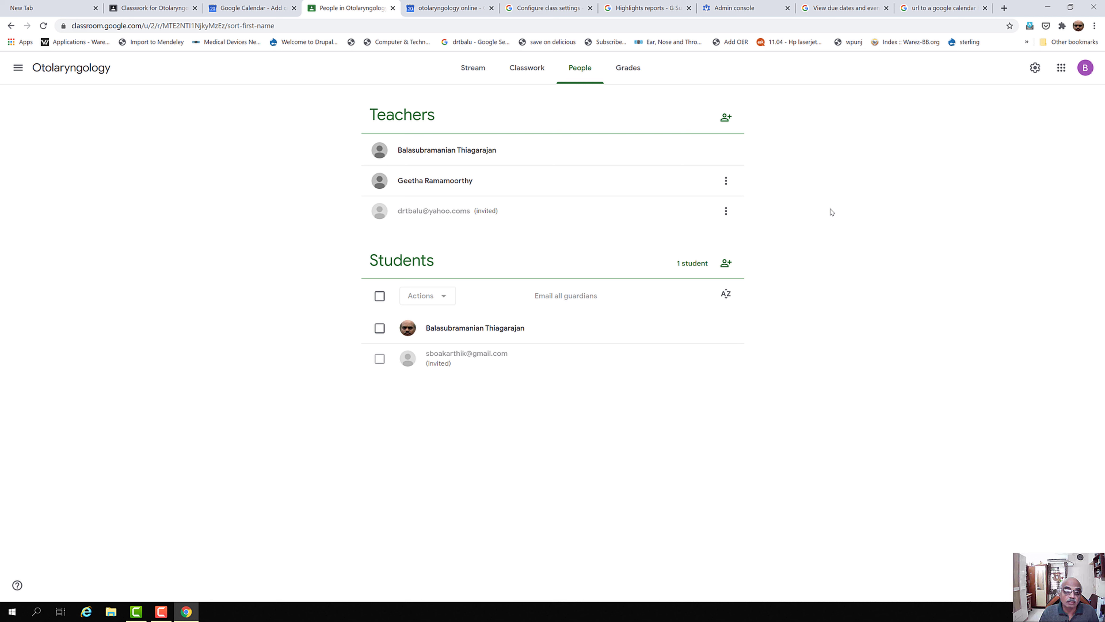
# Open an email draft addressed to the co-teacher from the class roster and close it unsent
pyautogui.click(726, 181)
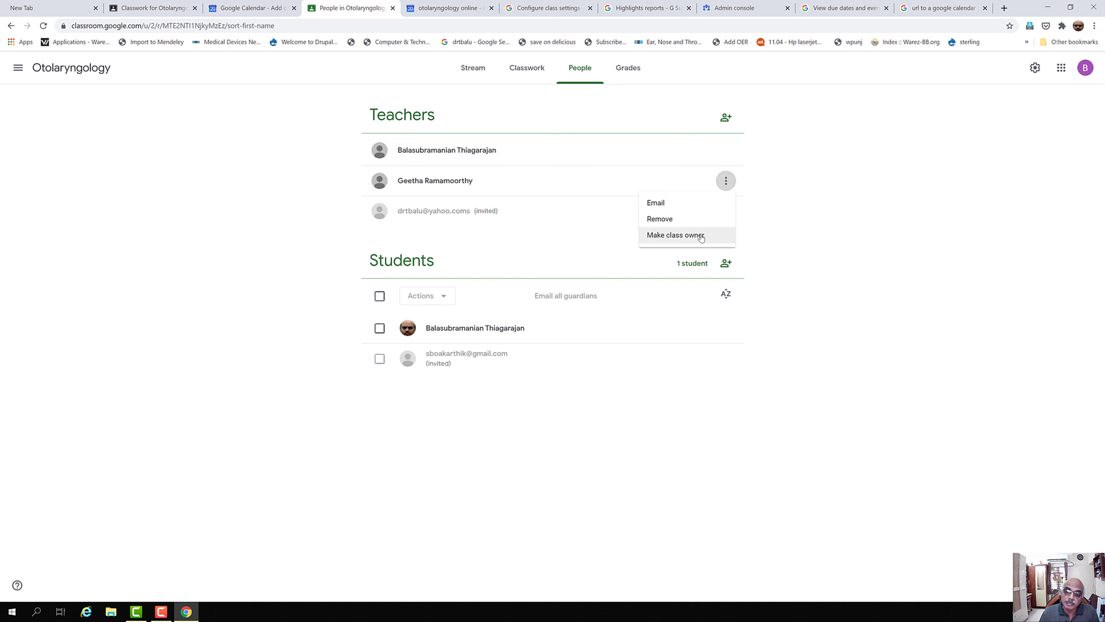
pyautogui.click(663, 210)
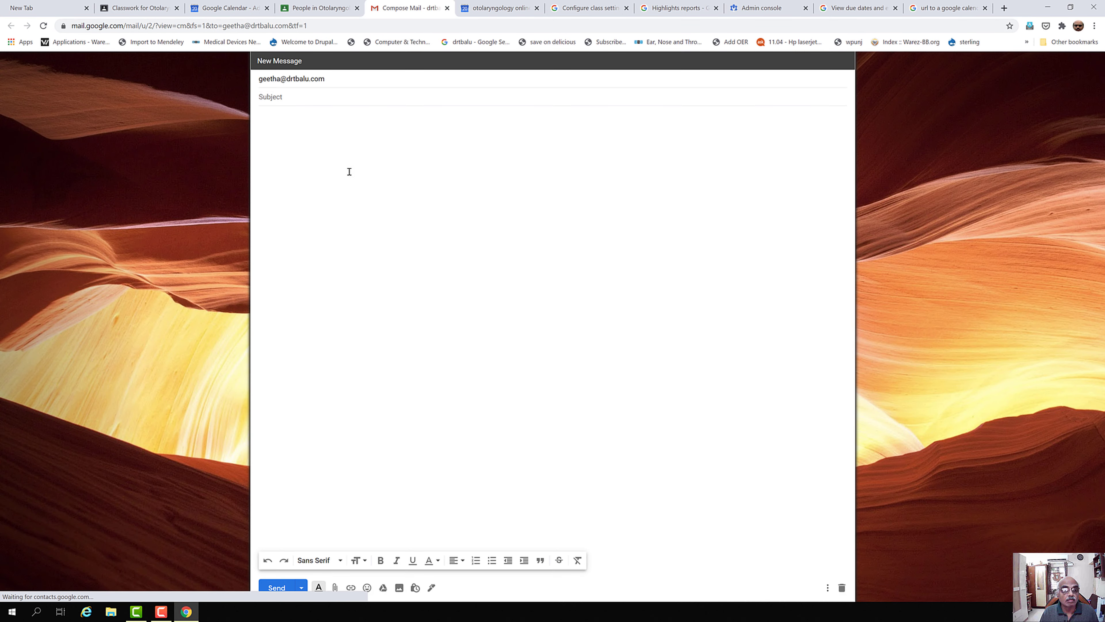
pyautogui.click(447, 8)
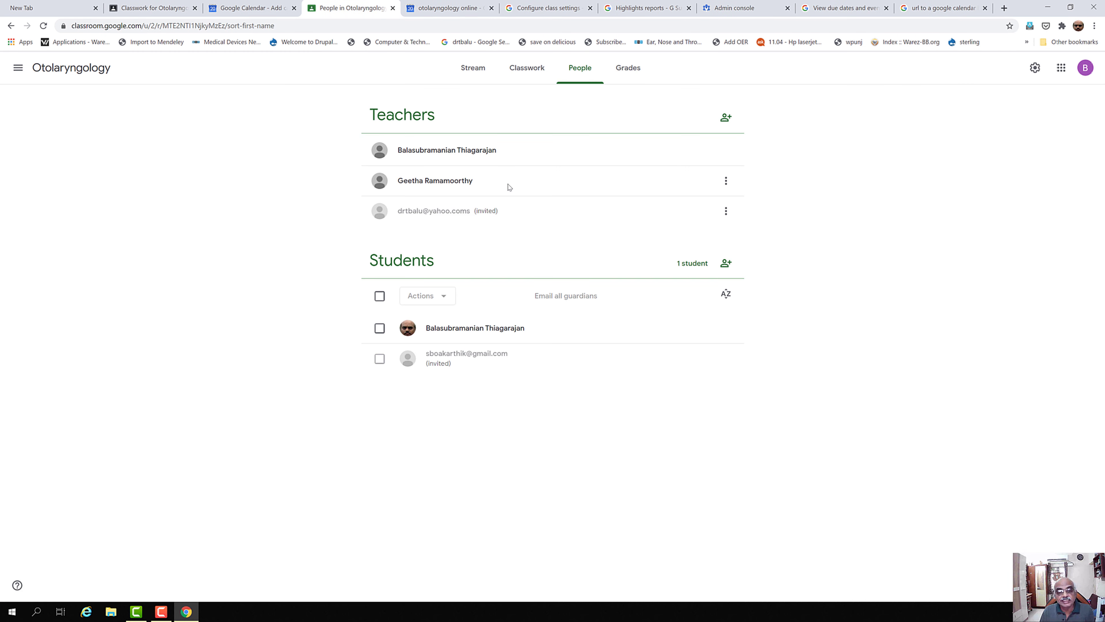
# Check the invited teacher's options and look up "dr" in the teacher invitation, leaving without inviting anyone
pyautogui.click(726, 213)
pyautogui.click(829, 216)
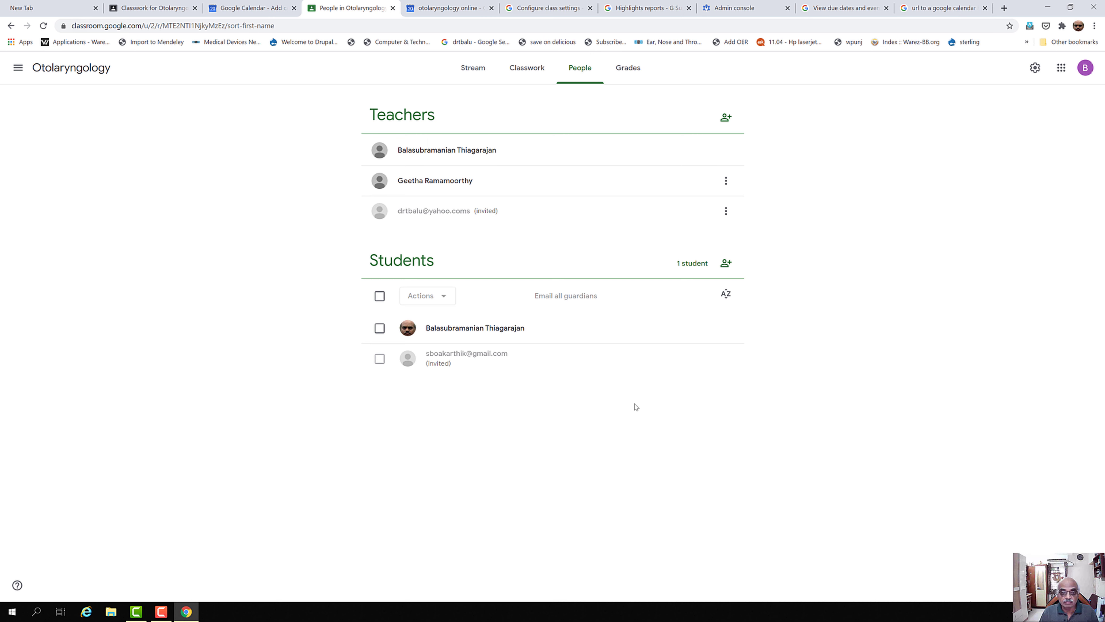
pyautogui.click(726, 122)
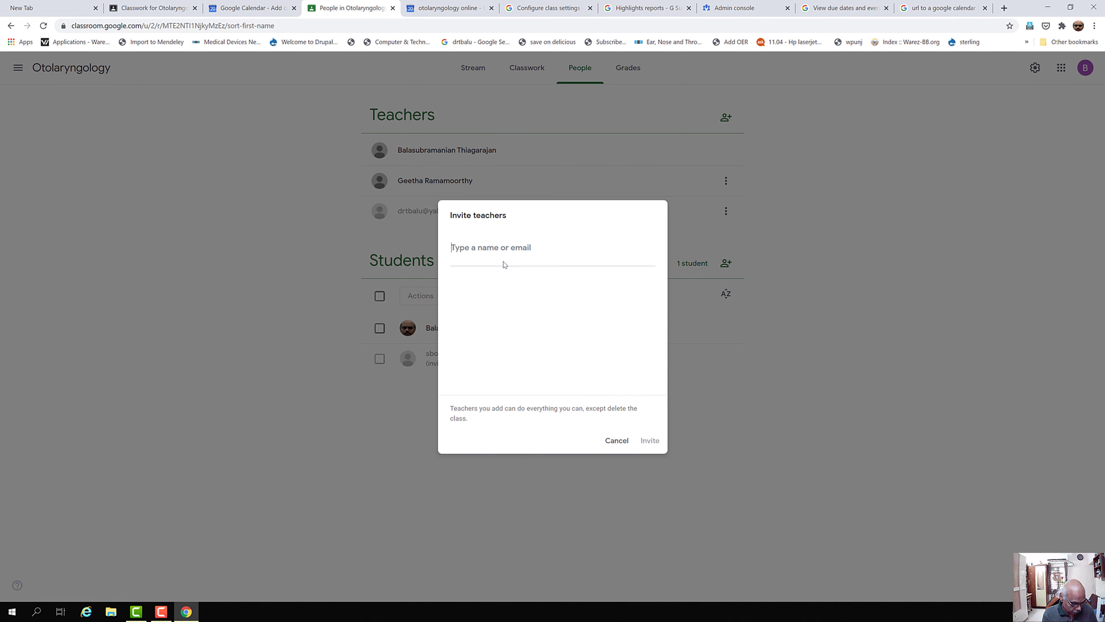
pyautogui.write('dr')
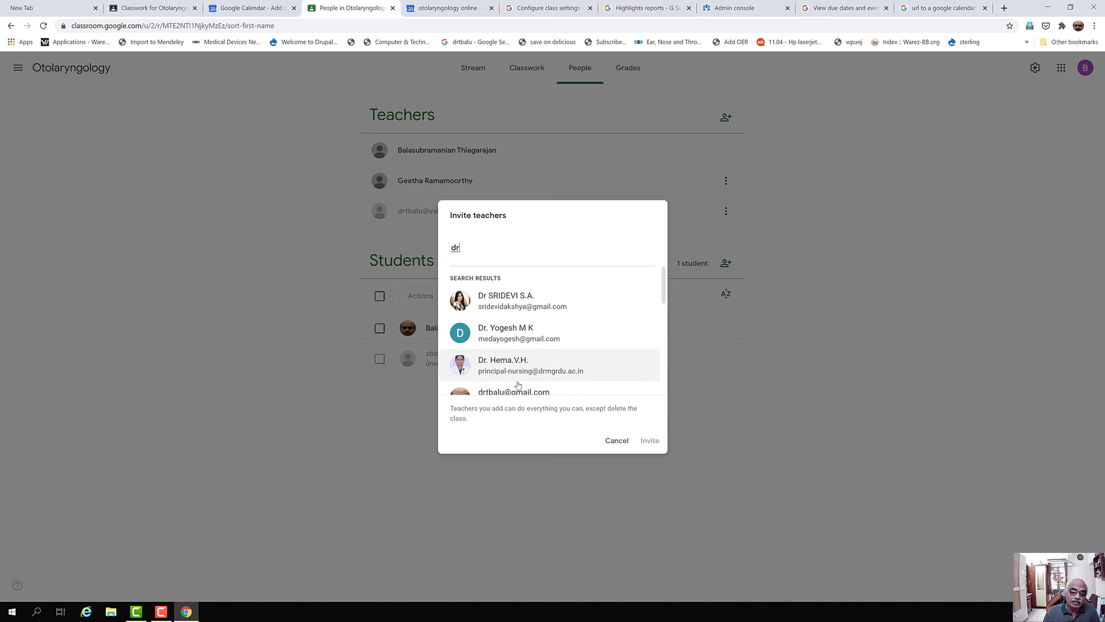
pyautogui.click(616, 441)
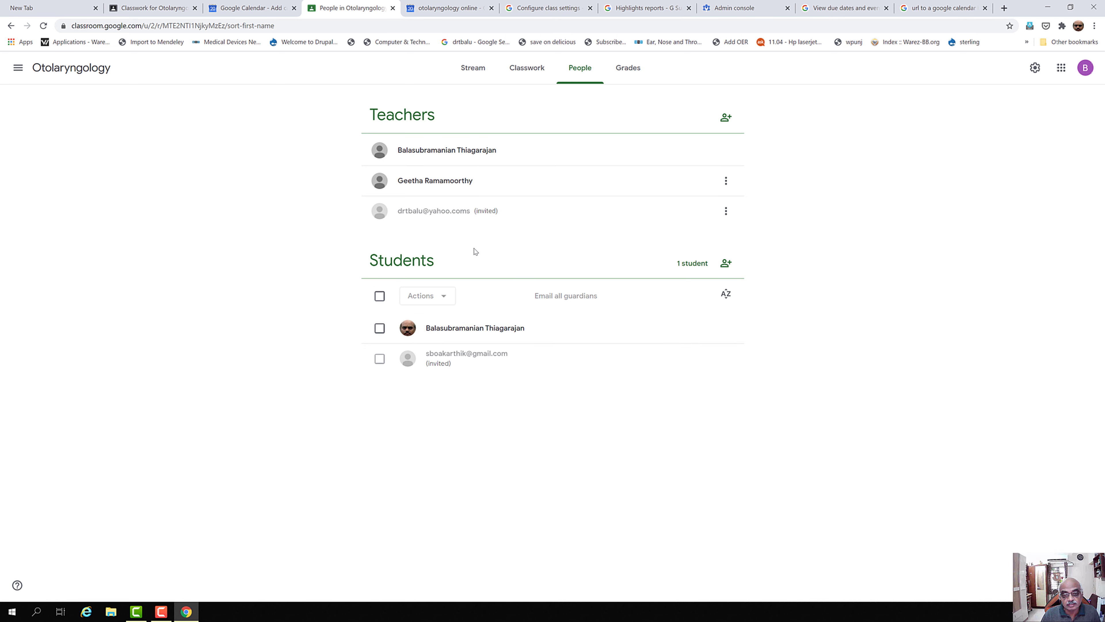
# View the student invitation dialog with its class invite link, and cancel it without inviting anyone
pyautogui.click(728, 262)
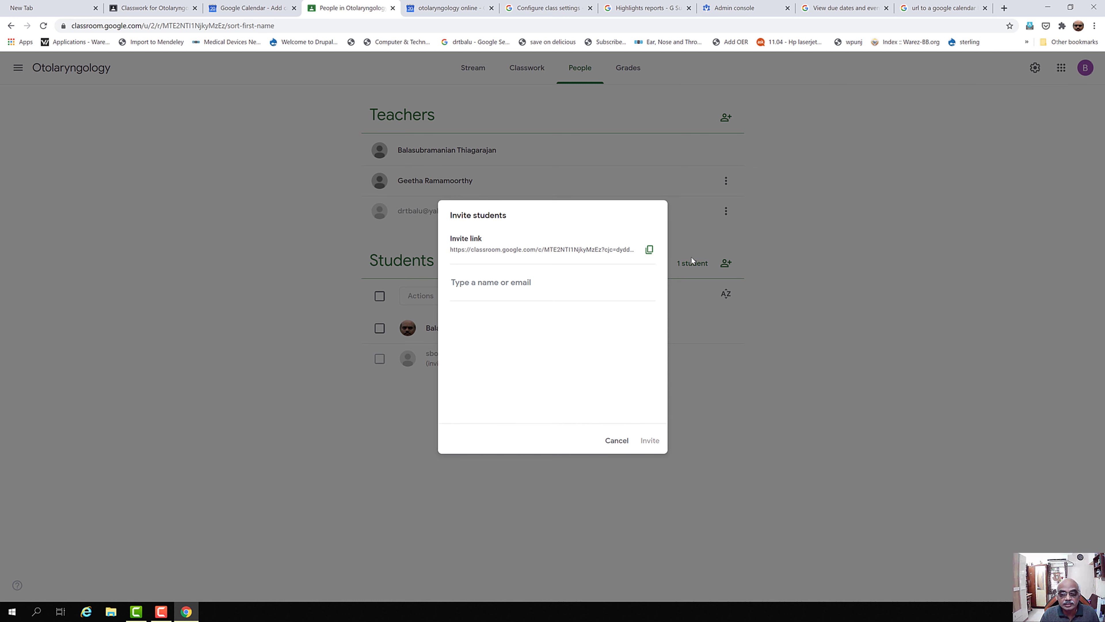
pyautogui.click(616, 441)
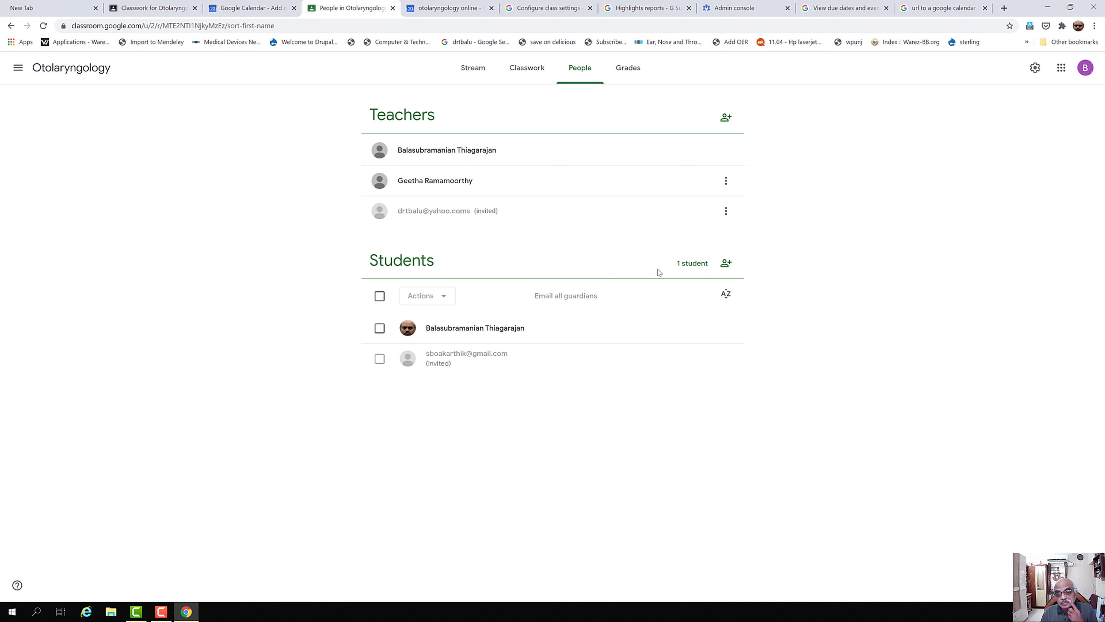
pyautogui.click(725, 264)
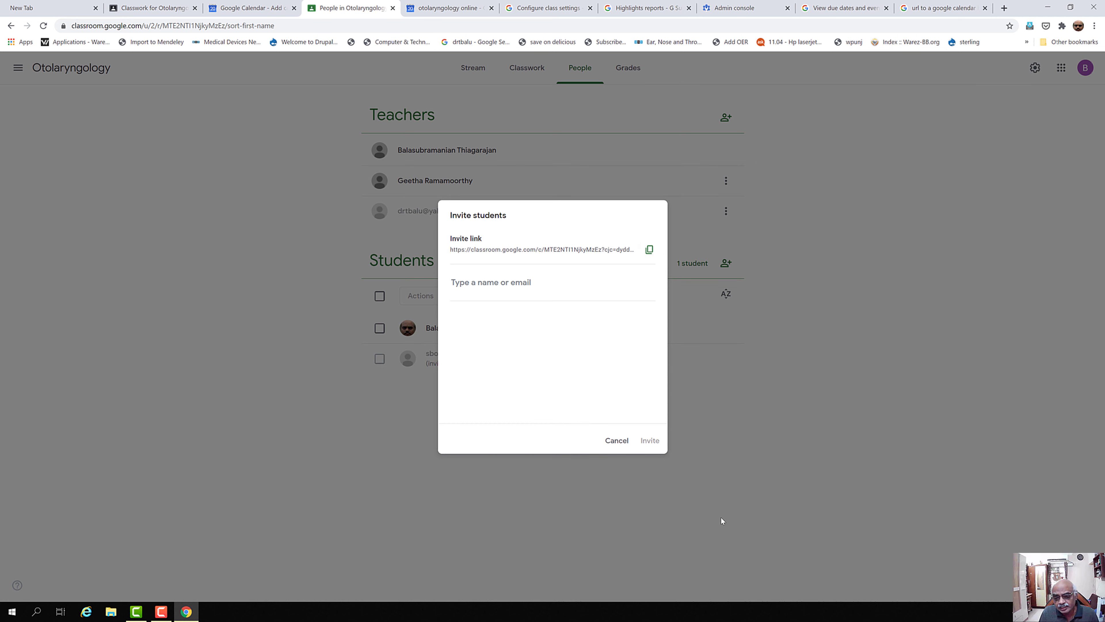
pyautogui.click(618, 440)
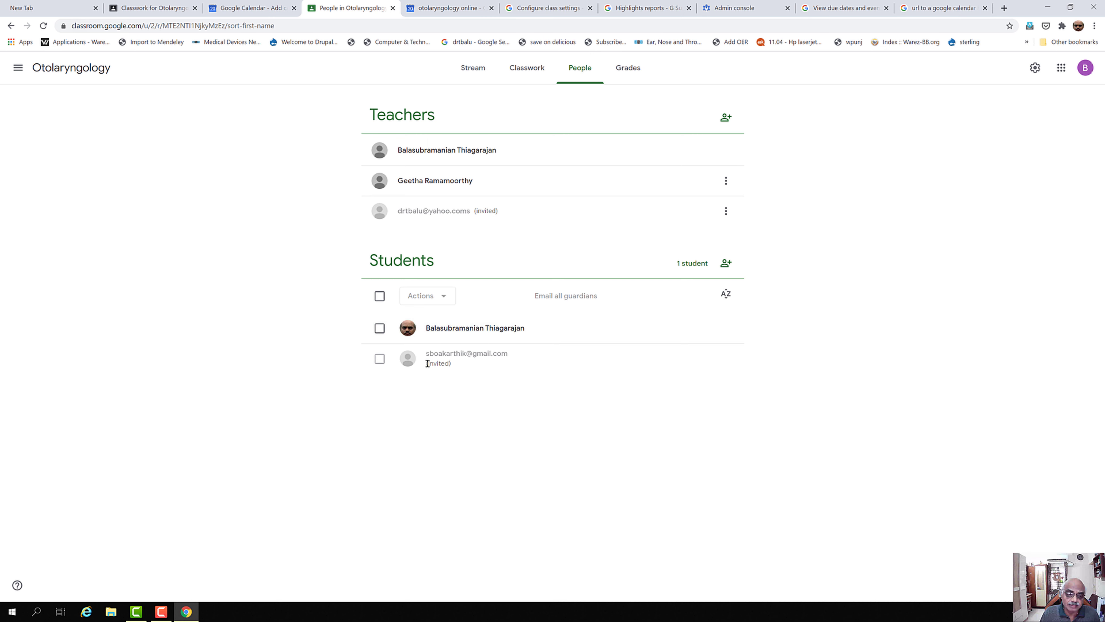
# Sort the student list by last name and switch it back to sorting by first name
pyautogui.click(726, 298)
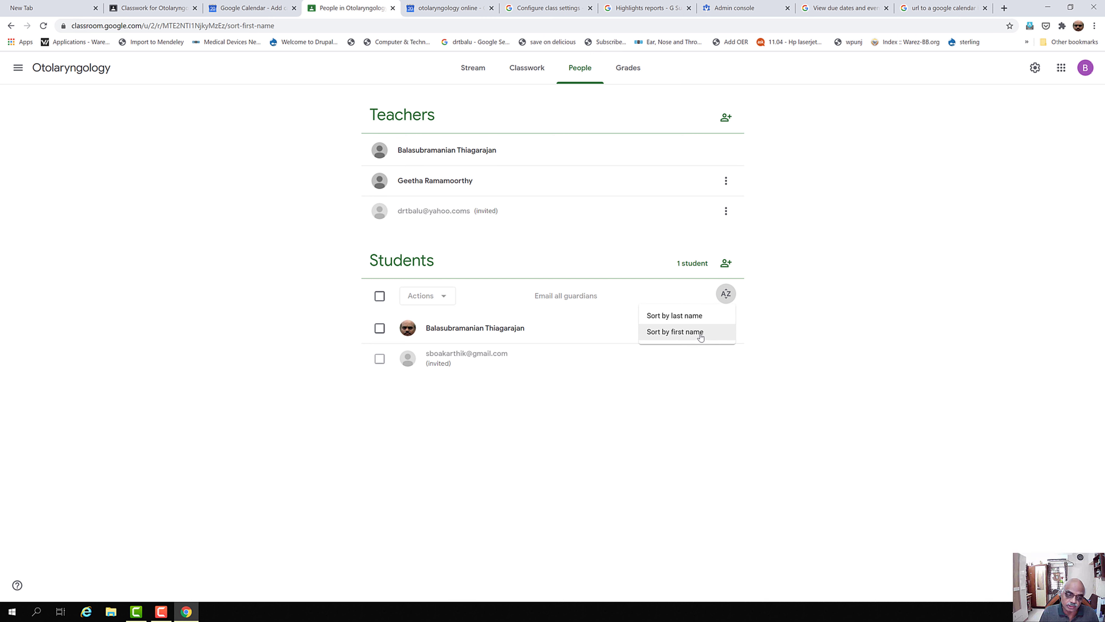
pyautogui.click(701, 317)
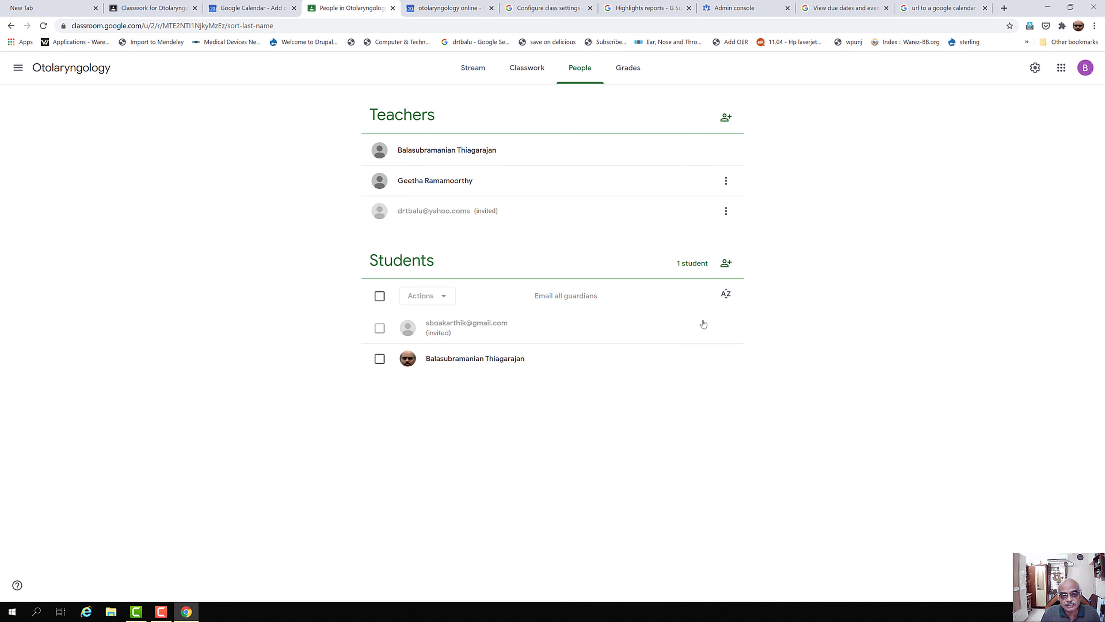
pyautogui.click(725, 294)
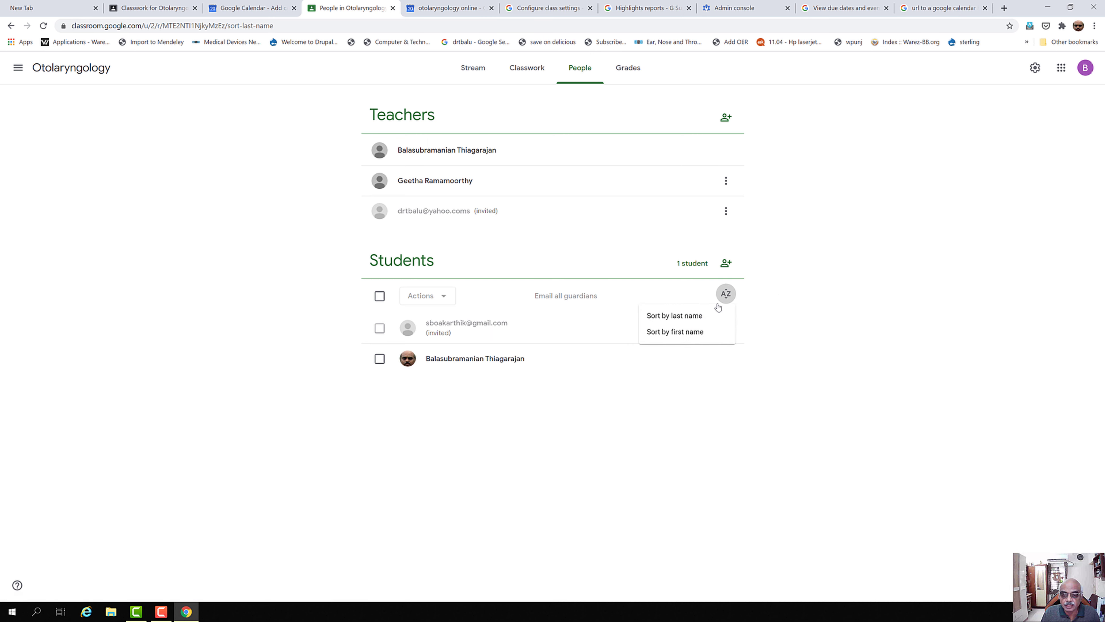
pyautogui.click(696, 332)
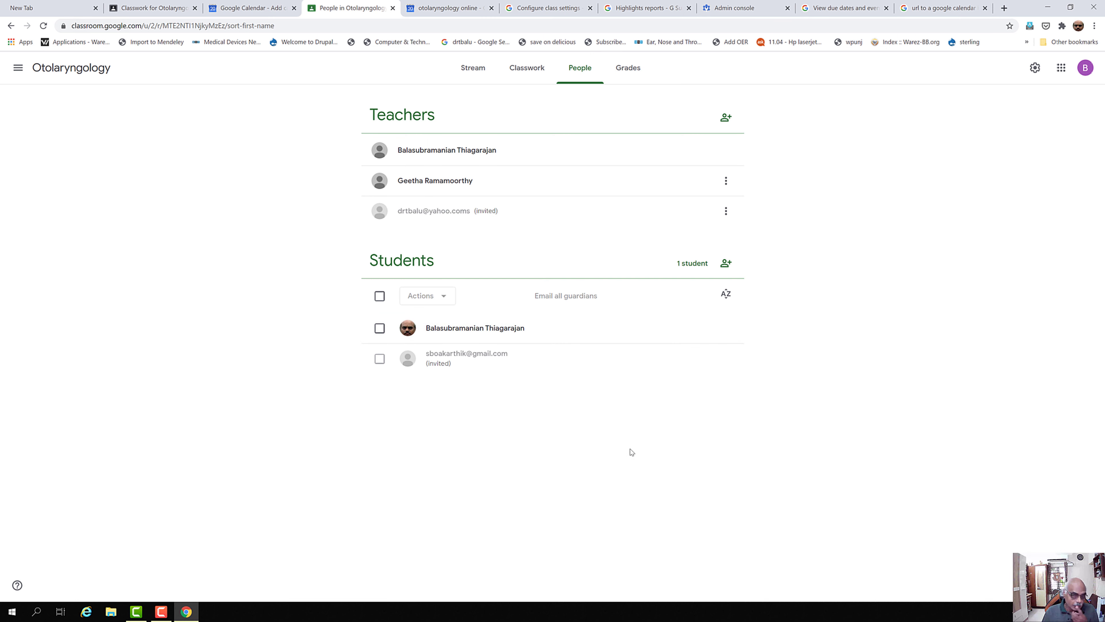
# Select the enrolled student in the roster and view the bulk actions available for that student
pyautogui.click(380, 328)
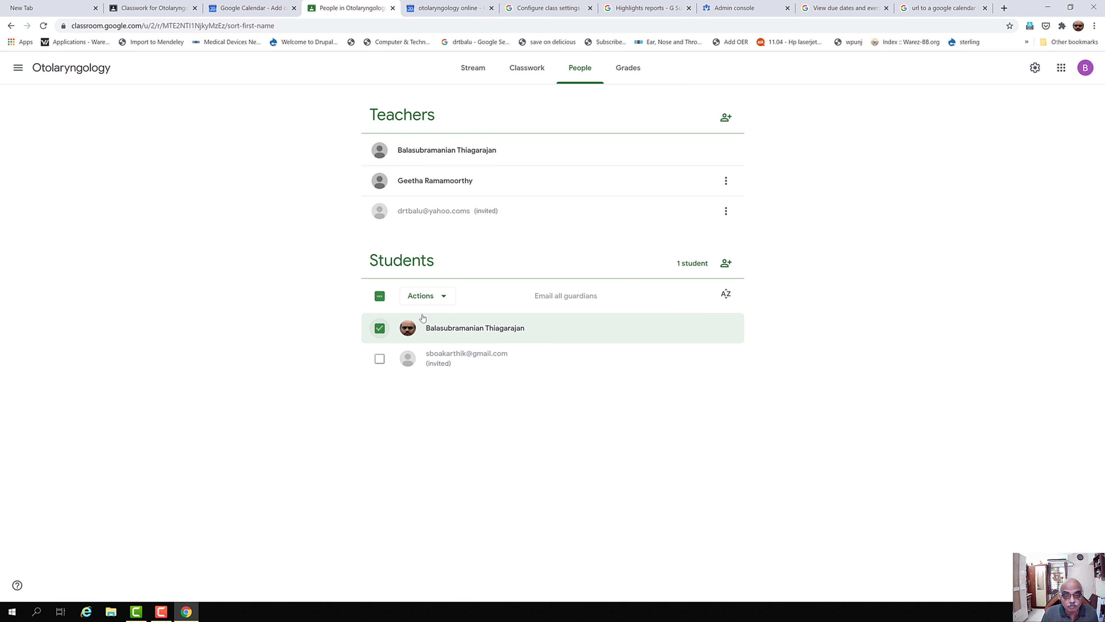
pyautogui.click(444, 300)
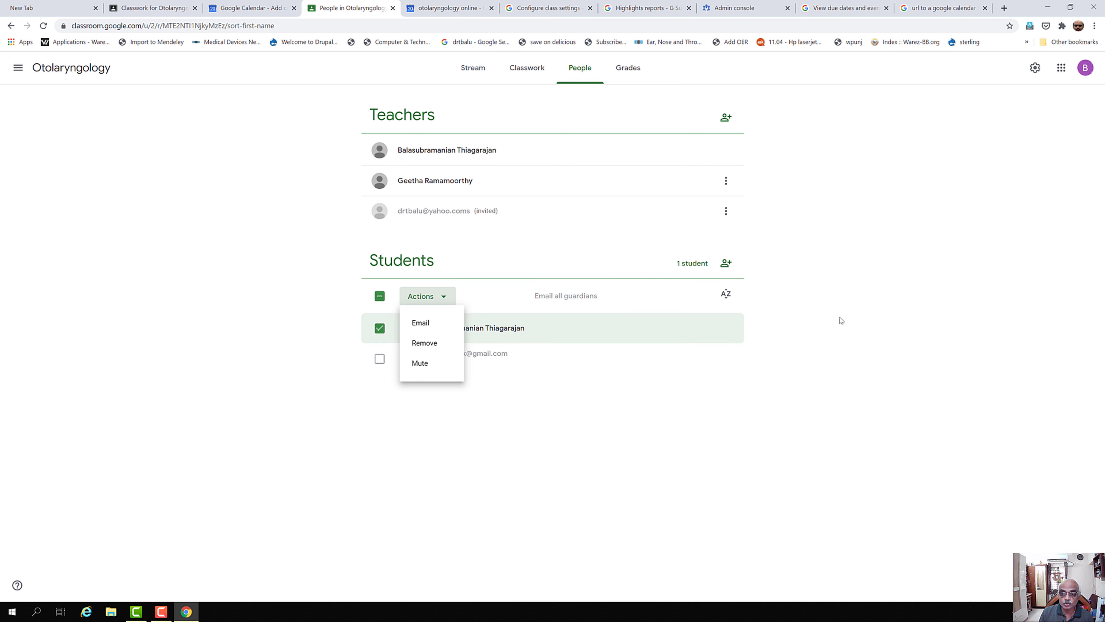
pyautogui.click(848, 320)
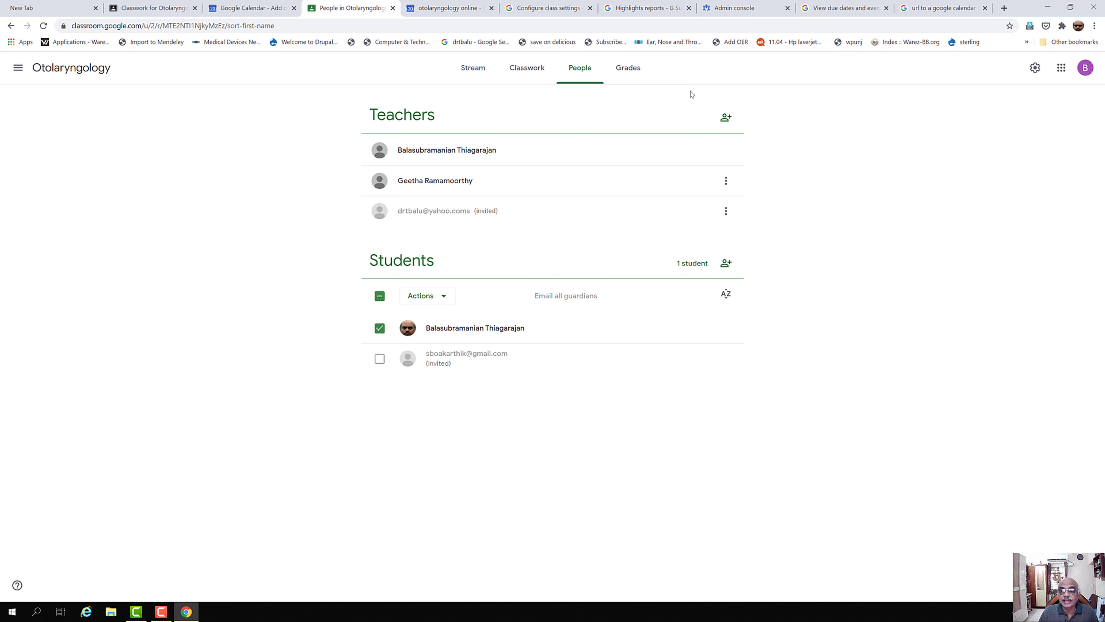
# Switch to the Google Admin console and open the Drive and Docs settings under the G Suite core apps
pyautogui.click(702, 10)
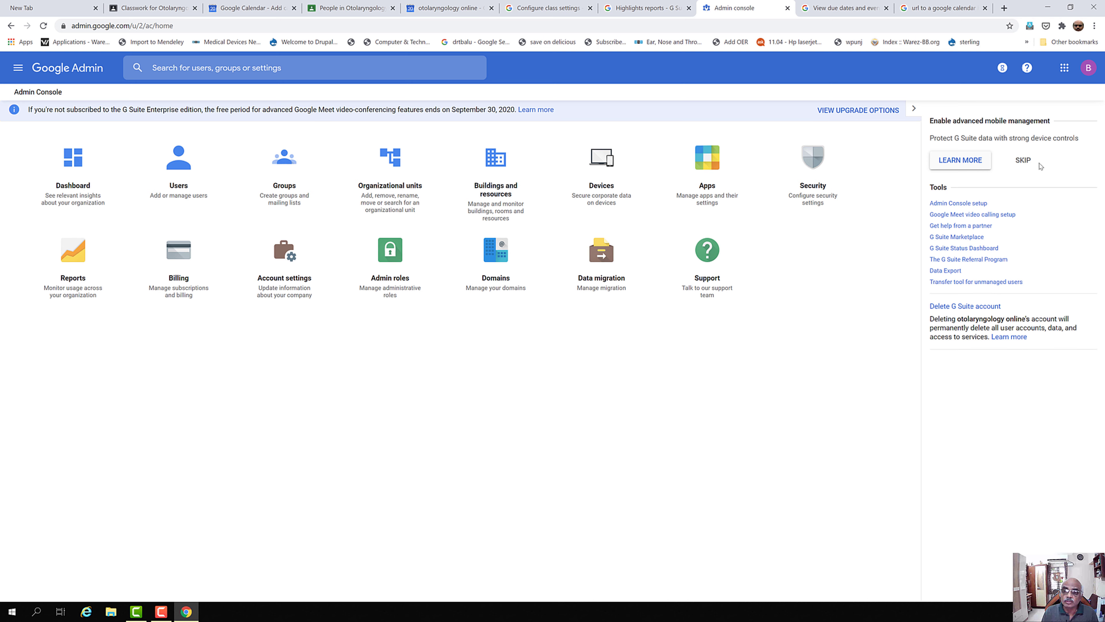
pyautogui.click(706, 178)
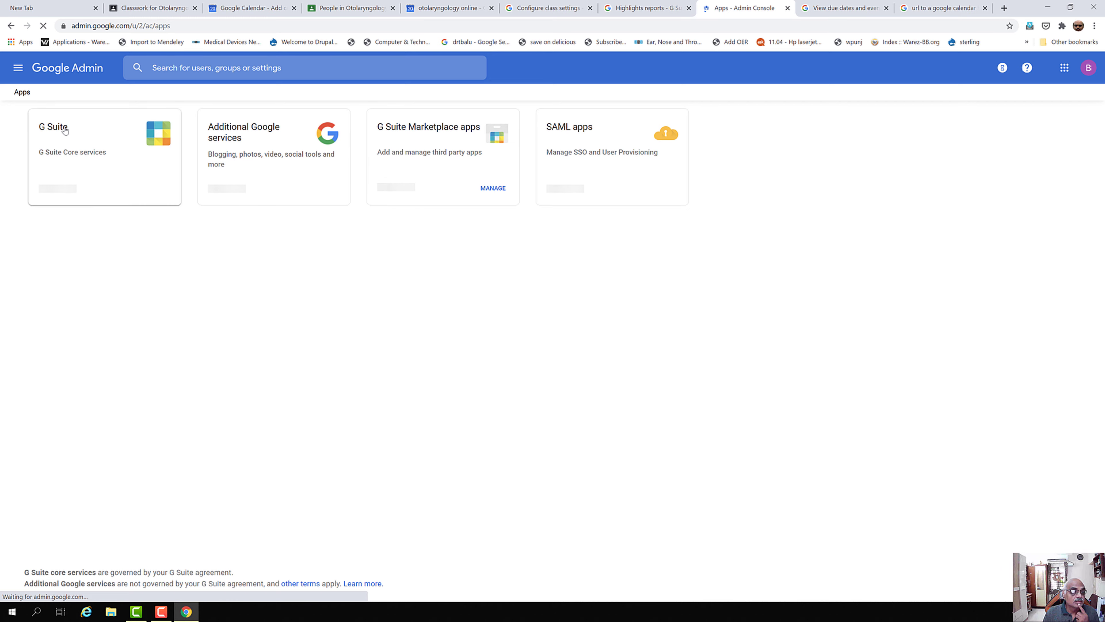
pyautogui.click(65, 131)
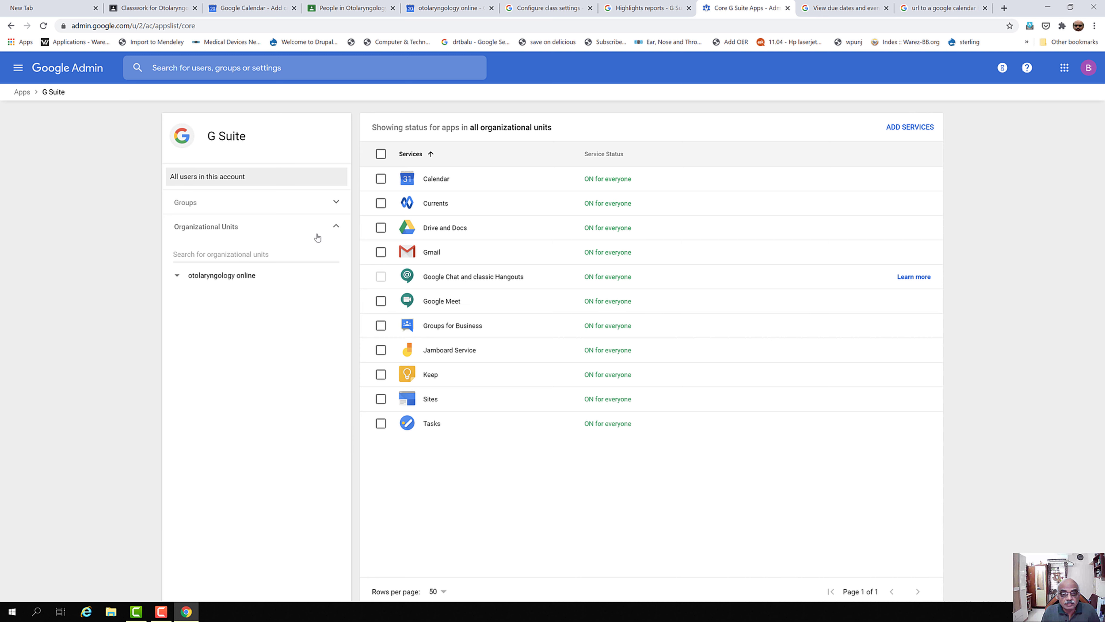
pyautogui.click(443, 231)
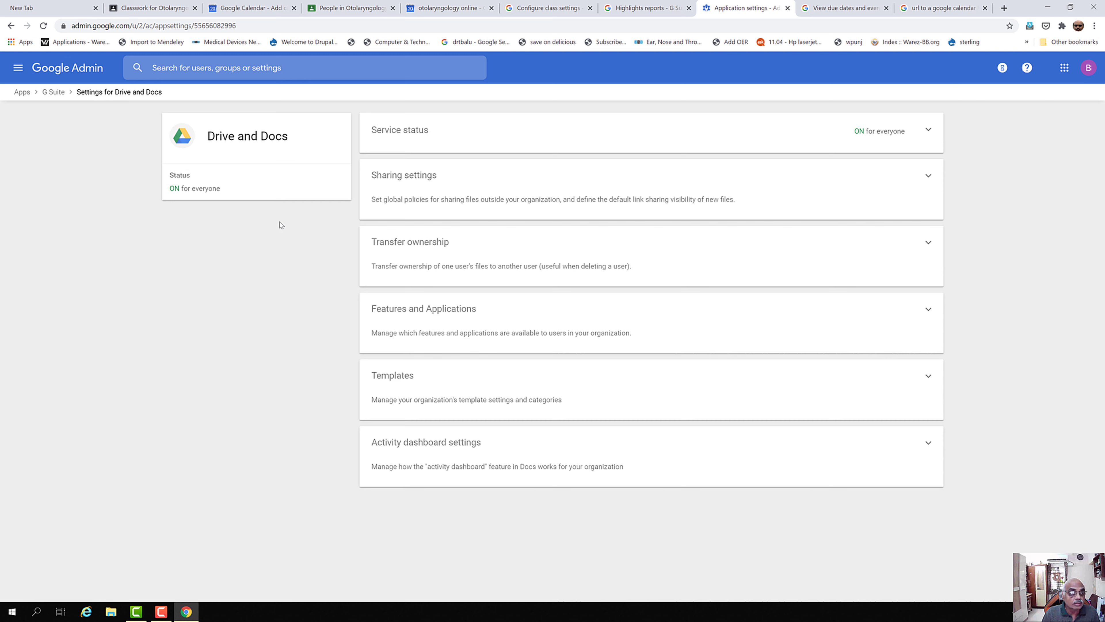
# Return to the G Suite services list and view the option for turning Drive and Docs off for everyone
pyautogui.click(47, 94)
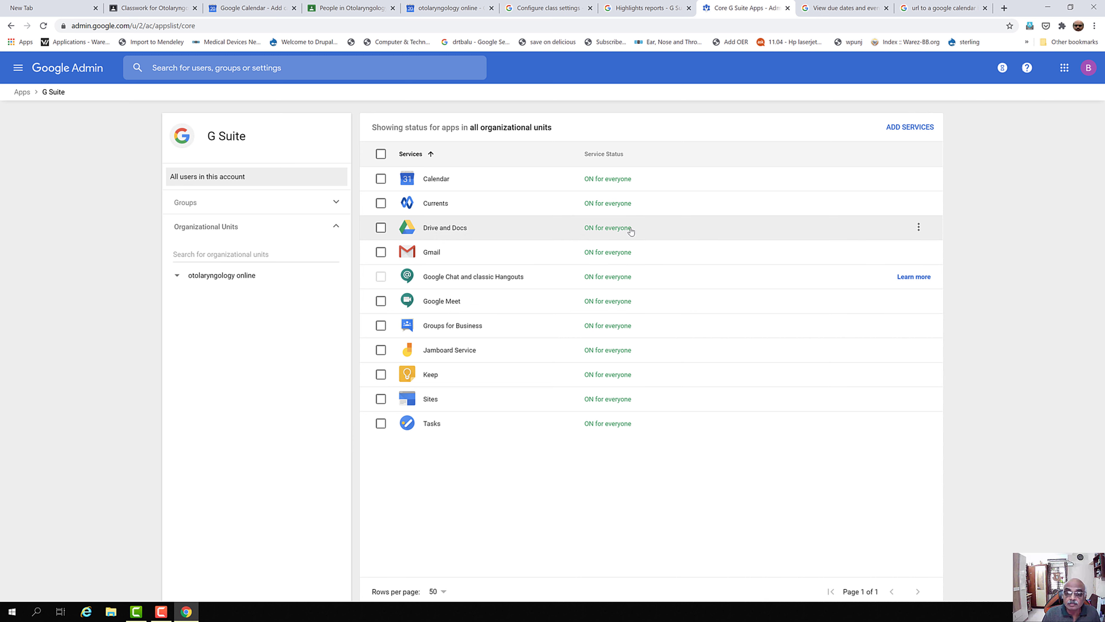
pyautogui.moveTo(631, 231)
pyautogui.click(918, 230)
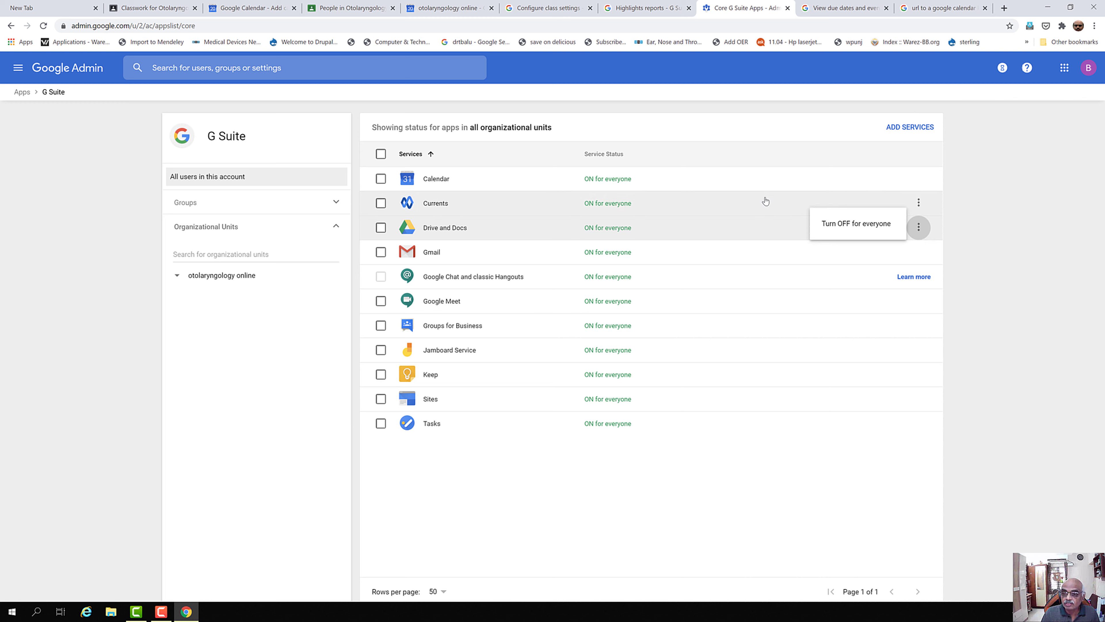
pyautogui.click(972, 216)
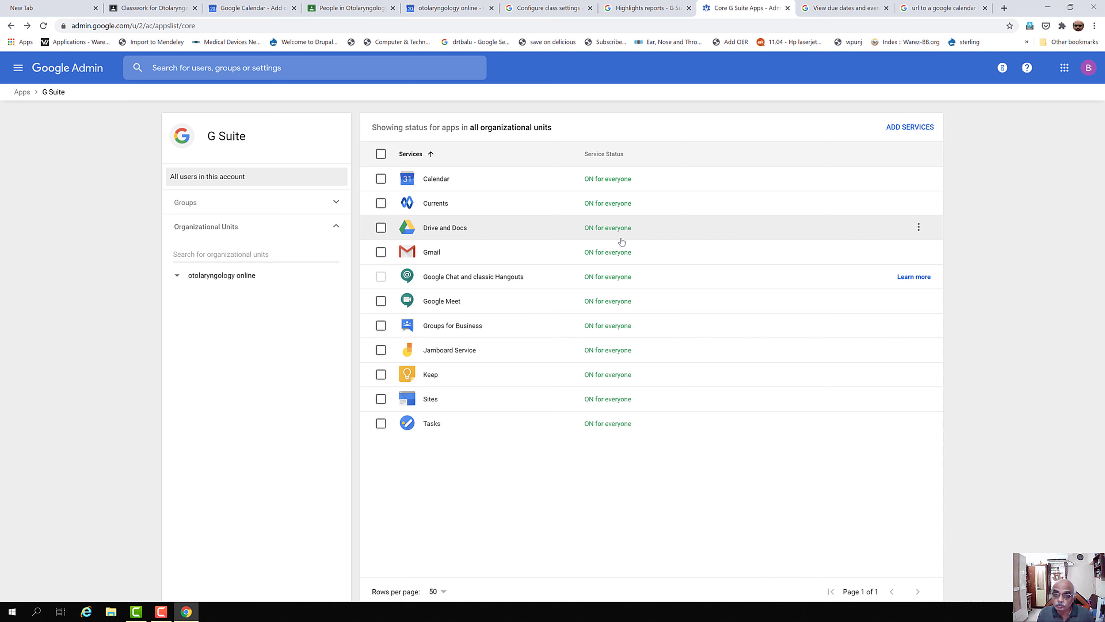
# Examine the Drive and Docs service status settings, including the group-specific settings
pyautogui.moveTo(624, 234)
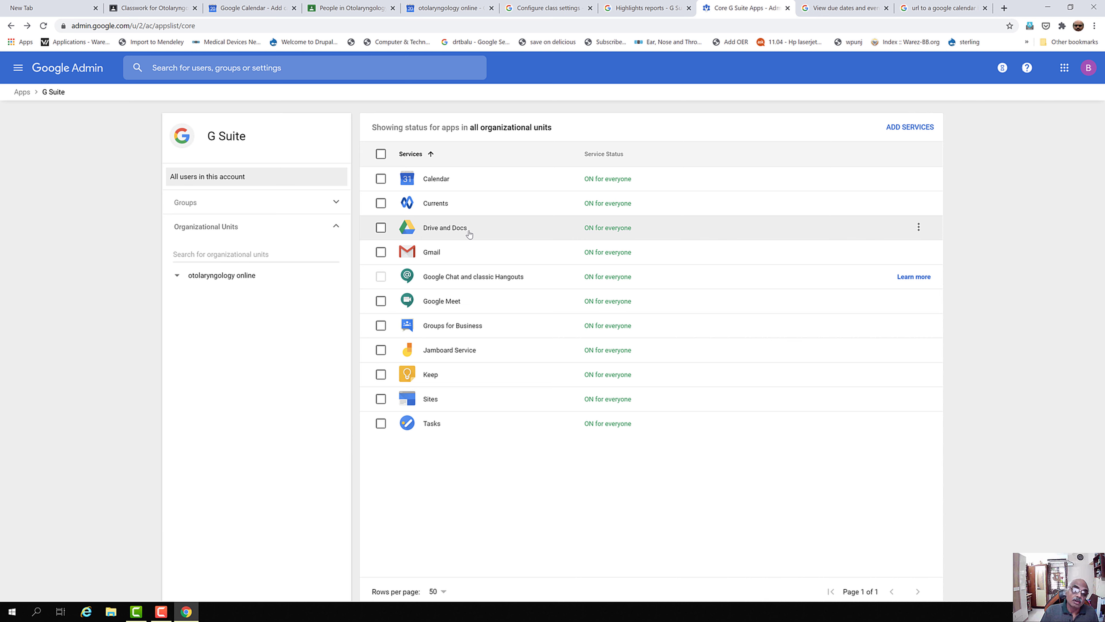
pyautogui.click(434, 233)
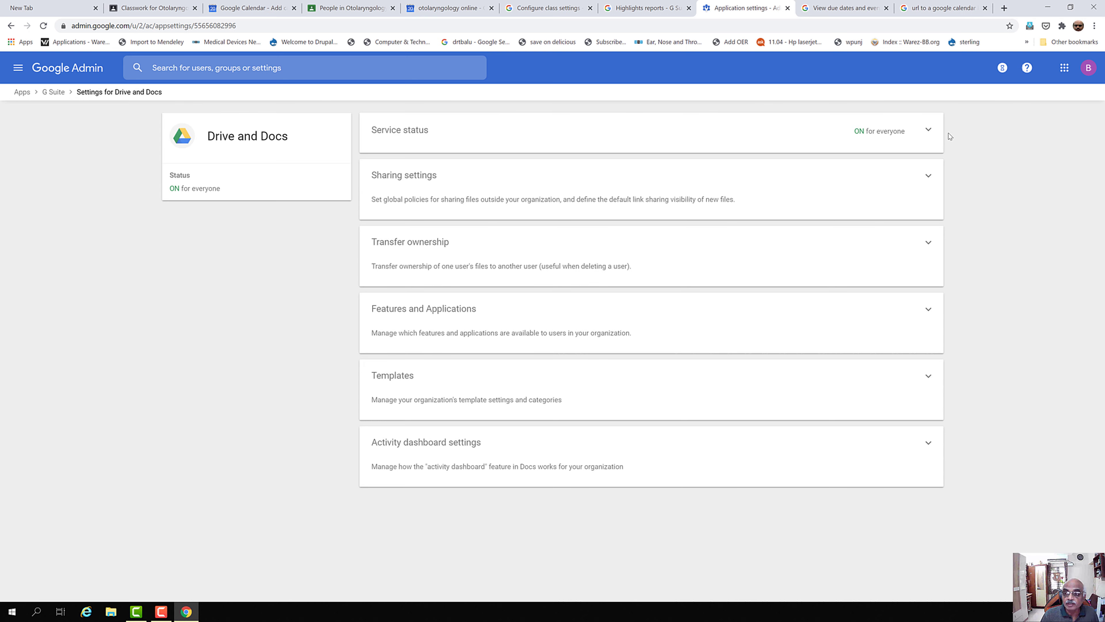
pyautogui.click(929, 134)
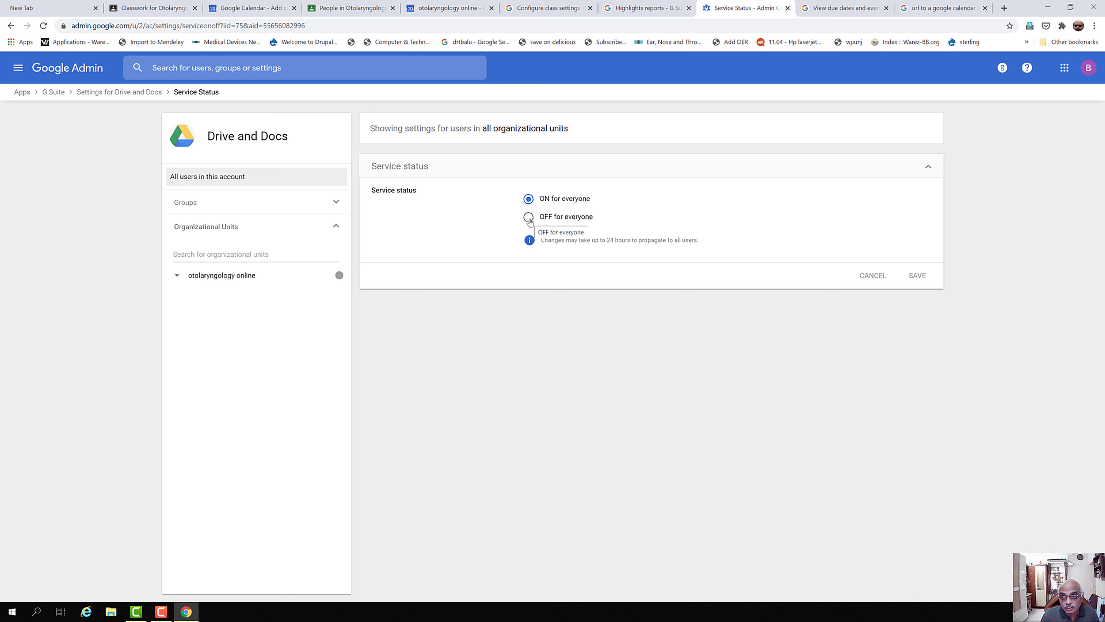
pyautogui.click(336, 202)
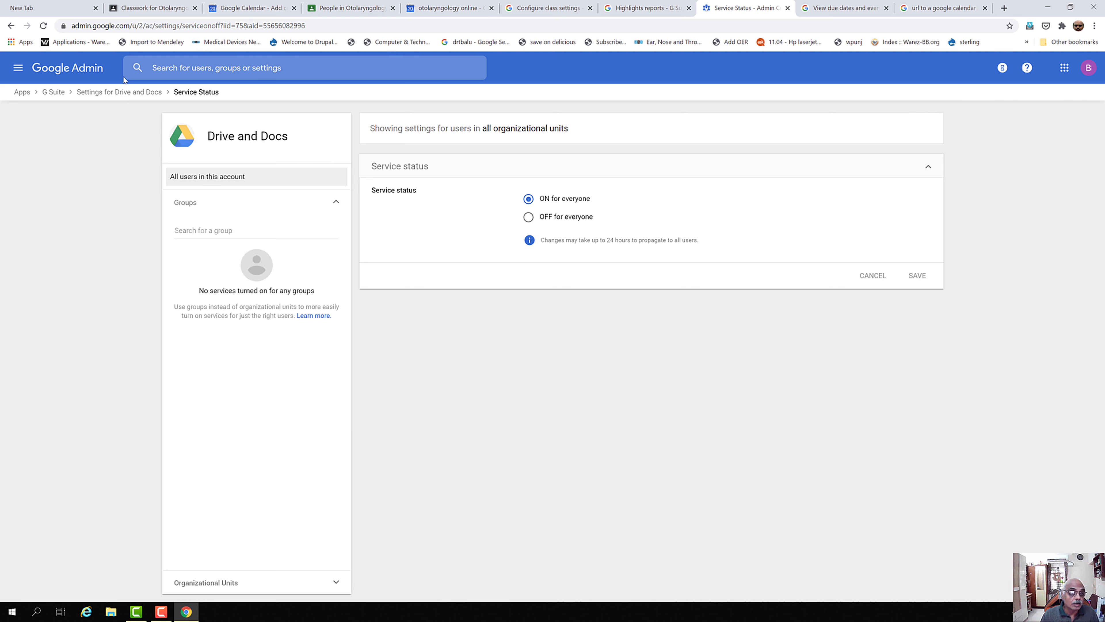
# Open the Drive and Docs sharing settings and bring up the sharing options for editing
pyautogui.click(128, 93)
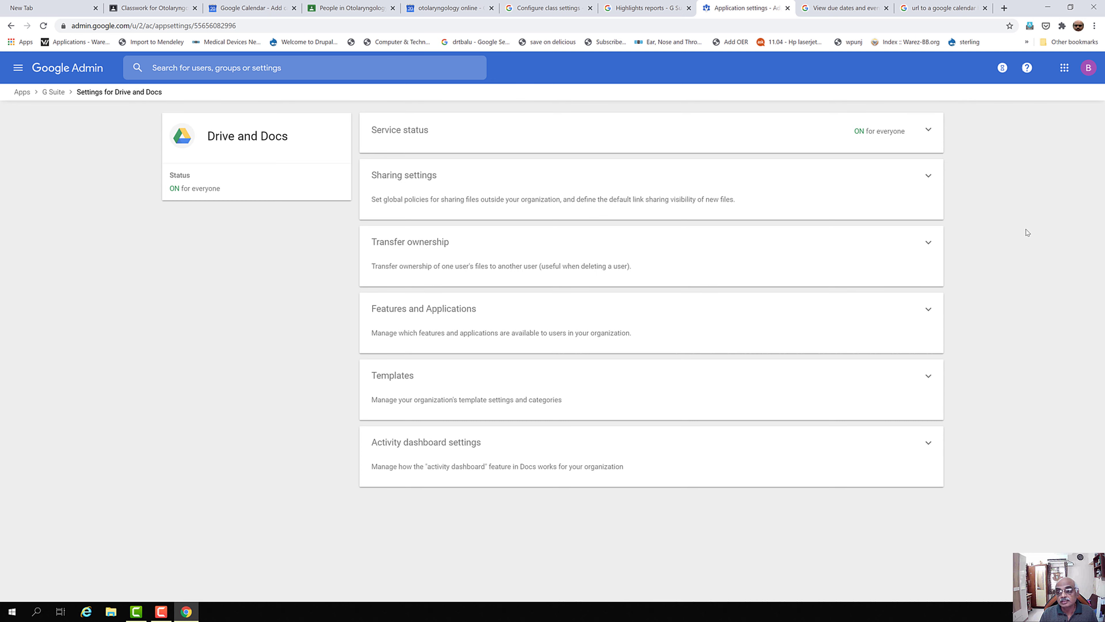
pyautogui.click(938, 176)
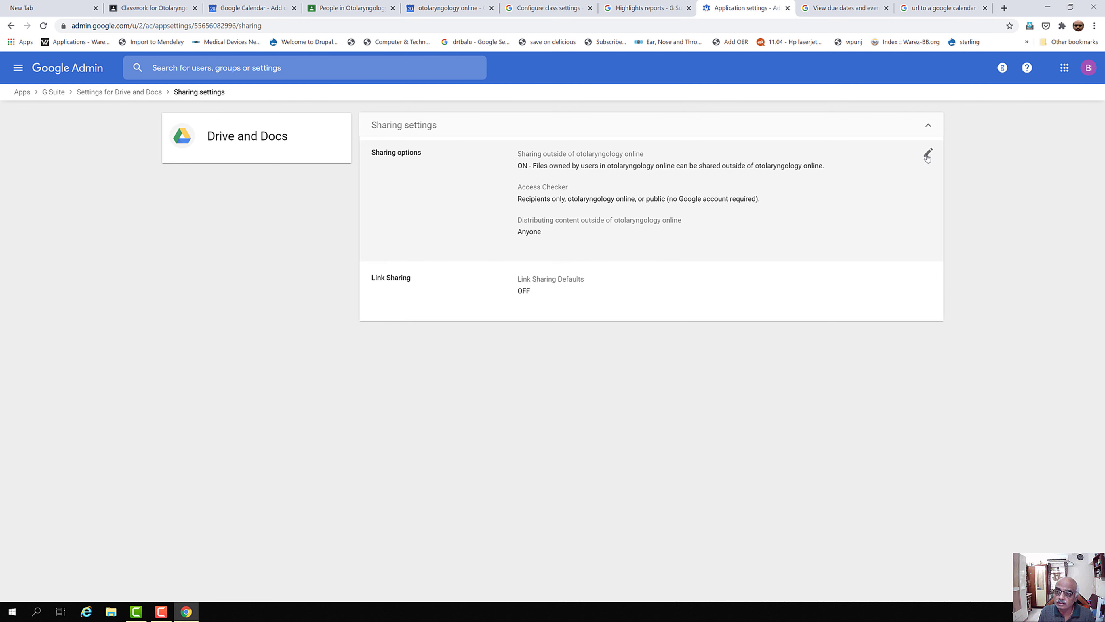
pyautogui.click(928, 155)
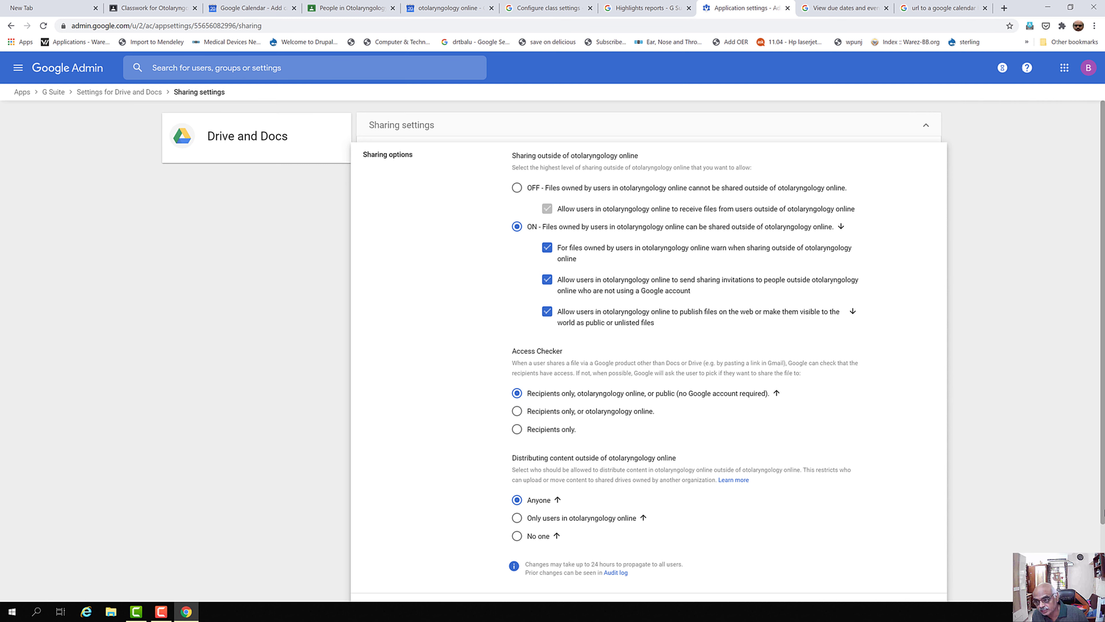
# Review the Drive and Docs sharing options and the link sharing defaults, leaving the link sharing editor without saving
pyautogui.scroll(-1, 1102, 540)
pyautogui.scroll(-1, 707, 485)
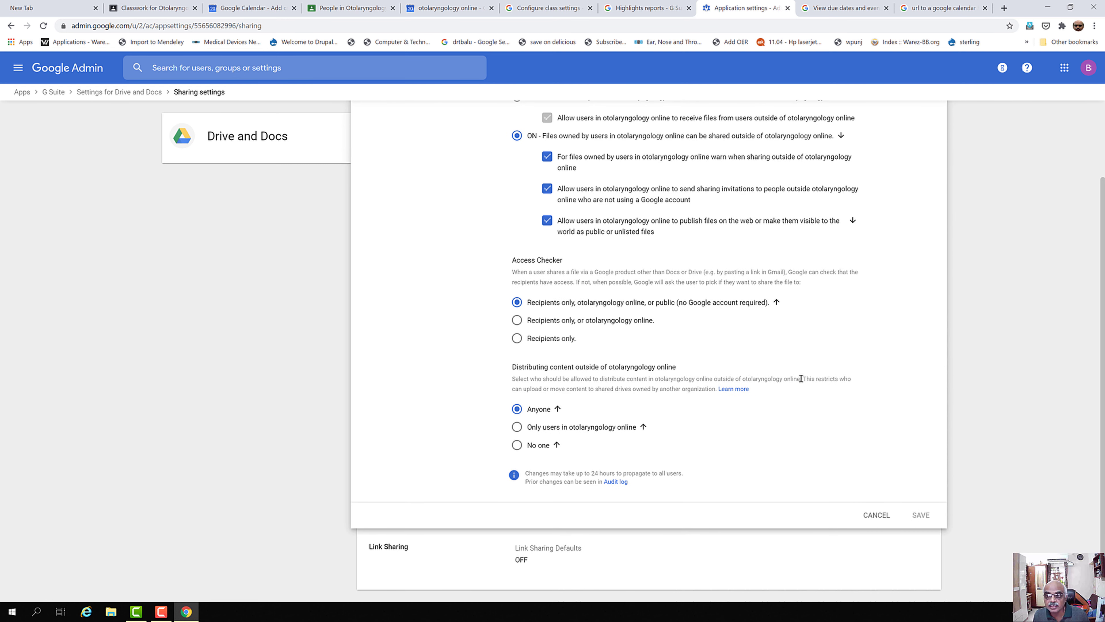
pyautogui.moveTo(1103, 390); pyautogui.dragTo(1103, 391)
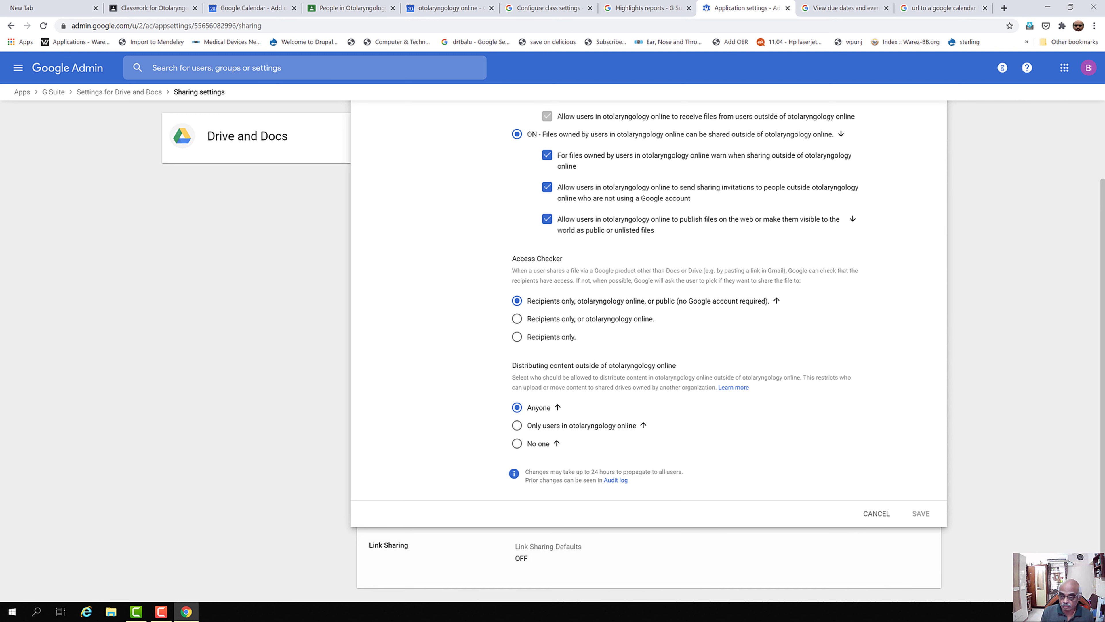
pyautogui.click(925, 549)
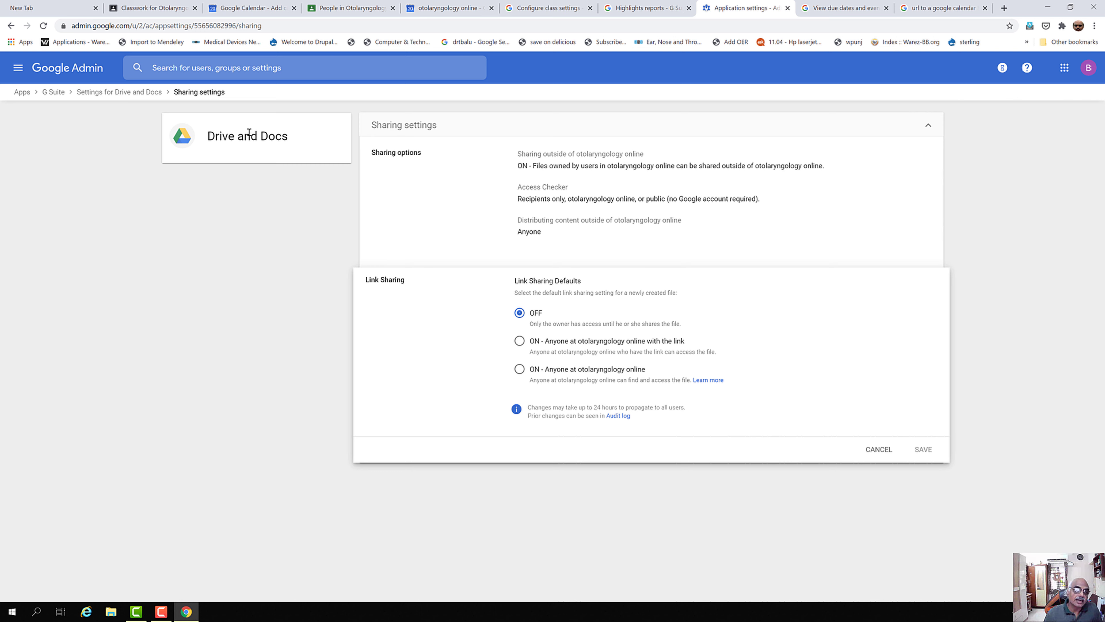
pyautogui.click(884, 451)
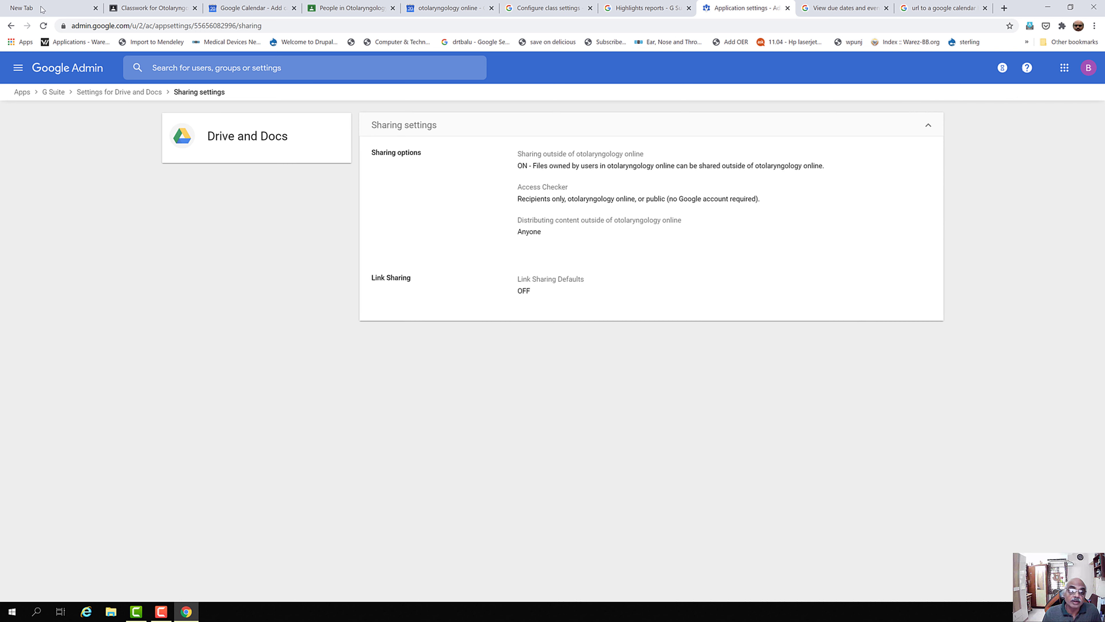
# Leave the Drive and Docs settings, check the G Suite core services list, and open the Classroom settings under Additional Google services
pyautogui.click(101, 93)
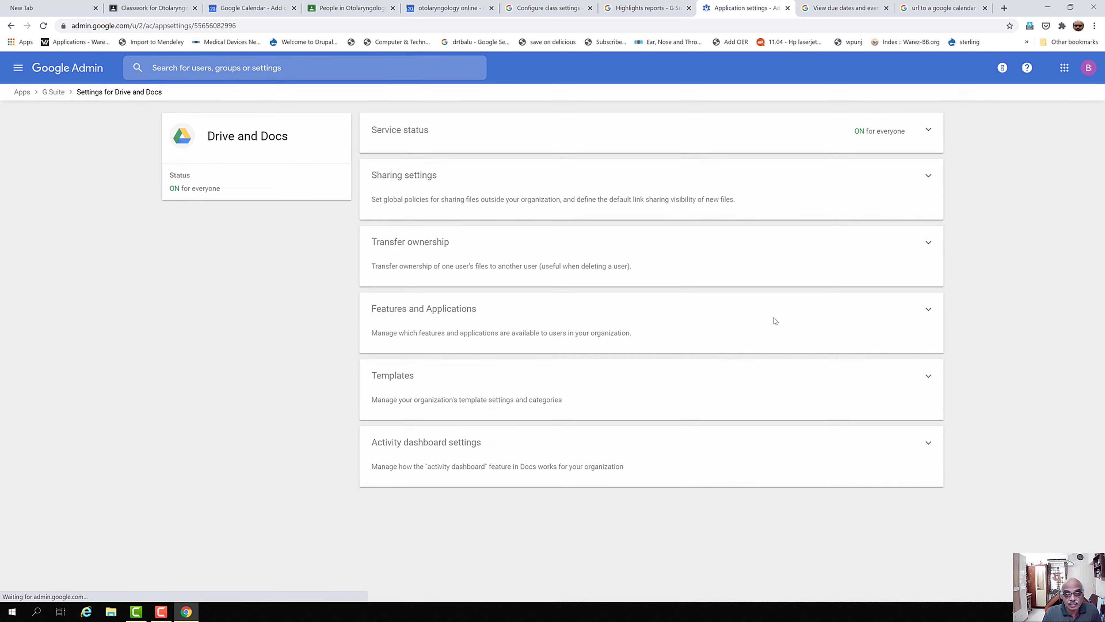
pyautogui.click(22, 93)
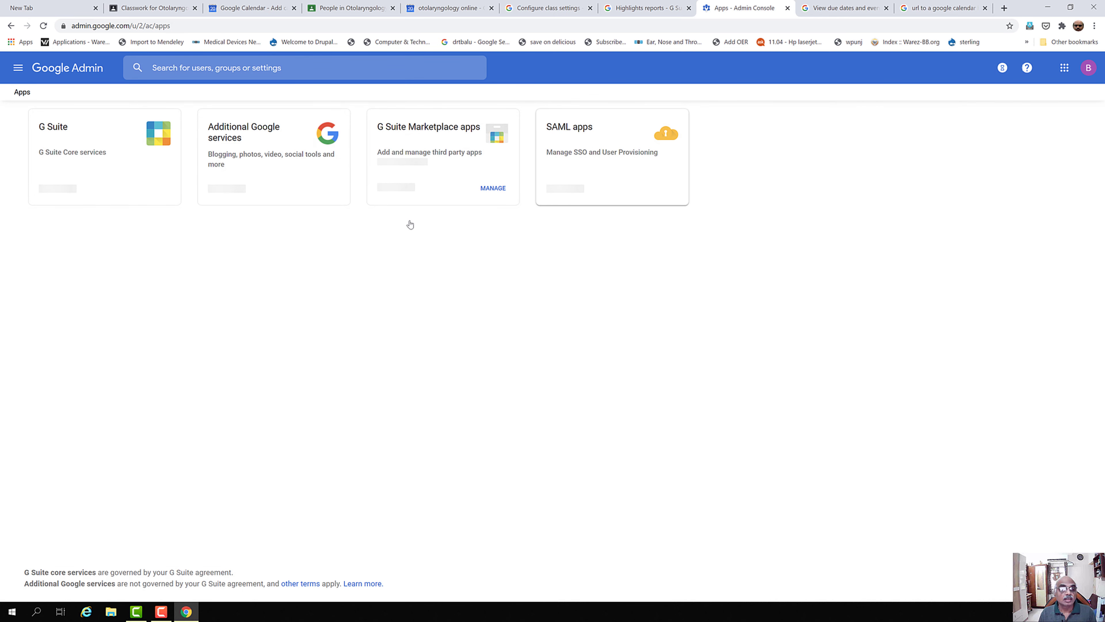
pyautogui.click(70, 153)
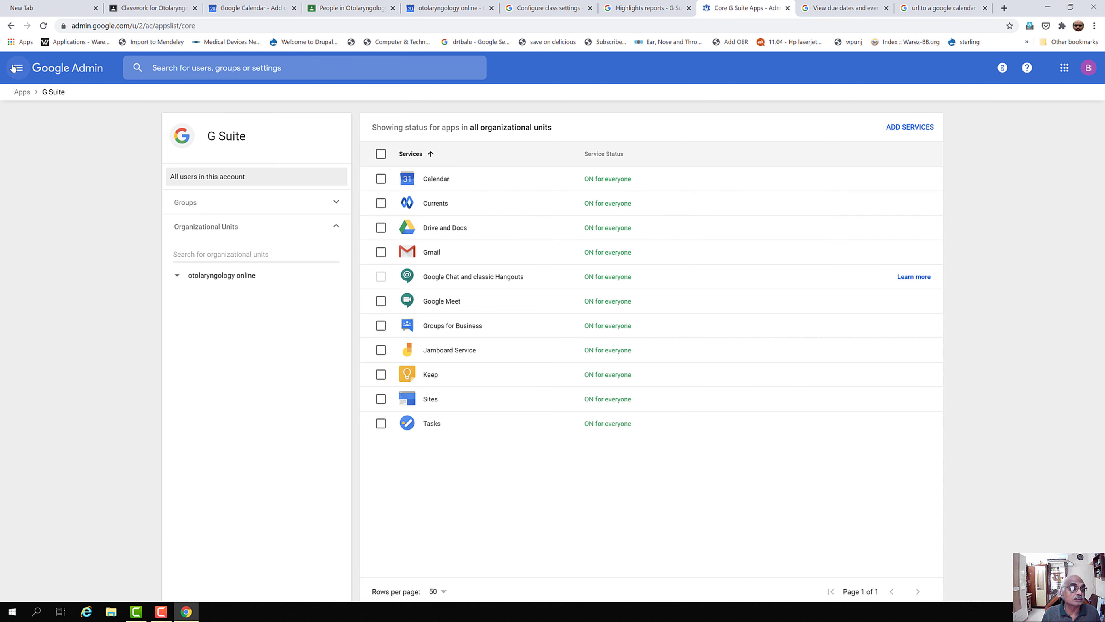
pyautogui.click(19, 93)
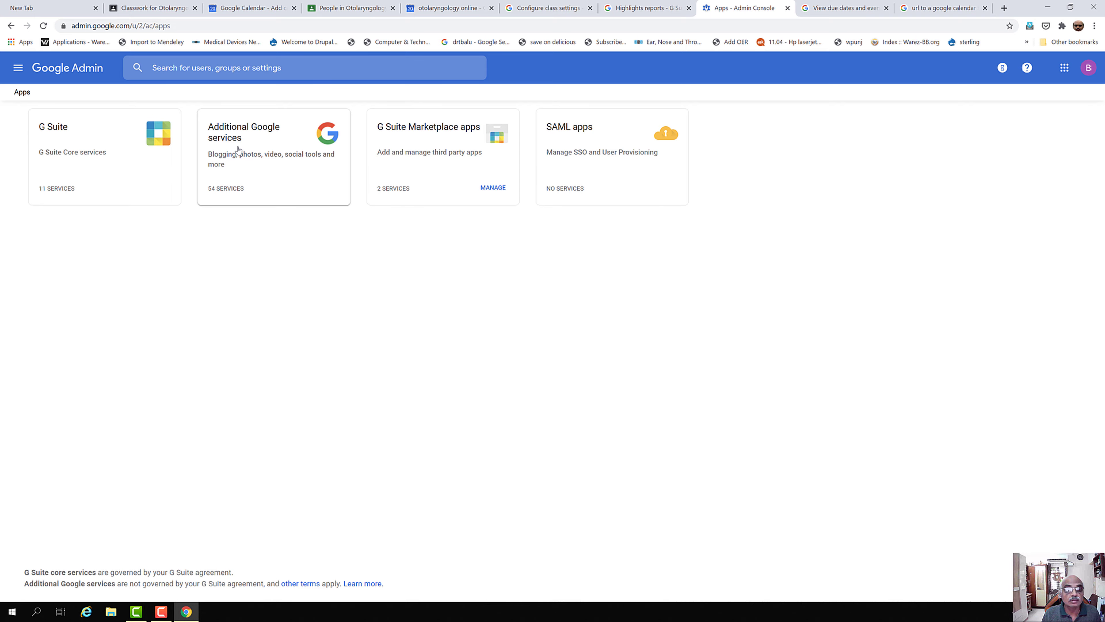
pyautogui.click(238, 151)
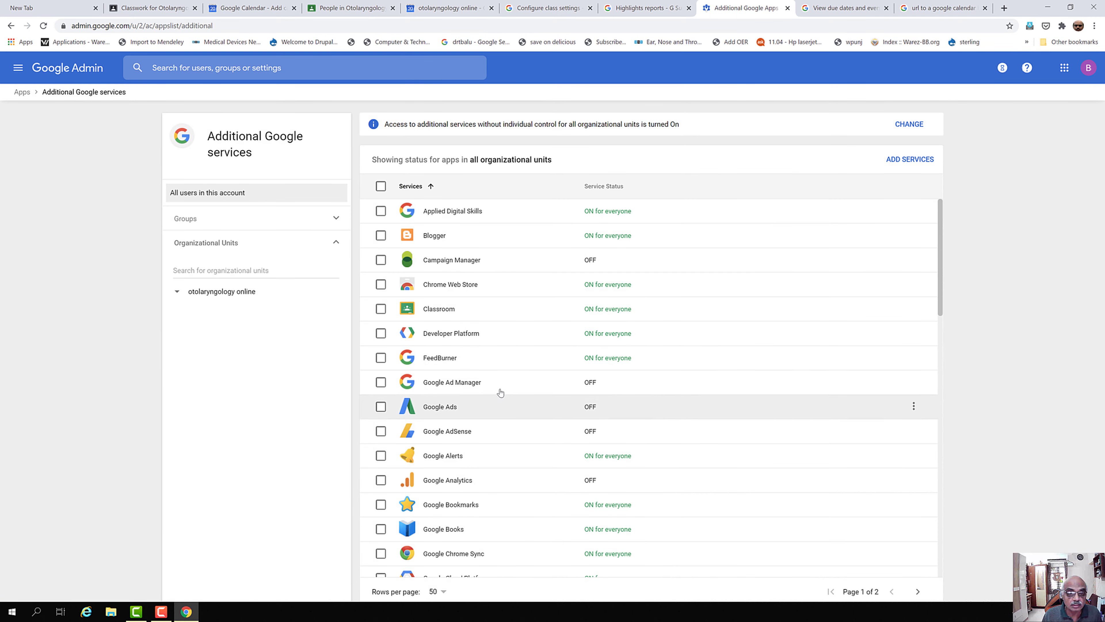
pyautogui.click(439, 310)
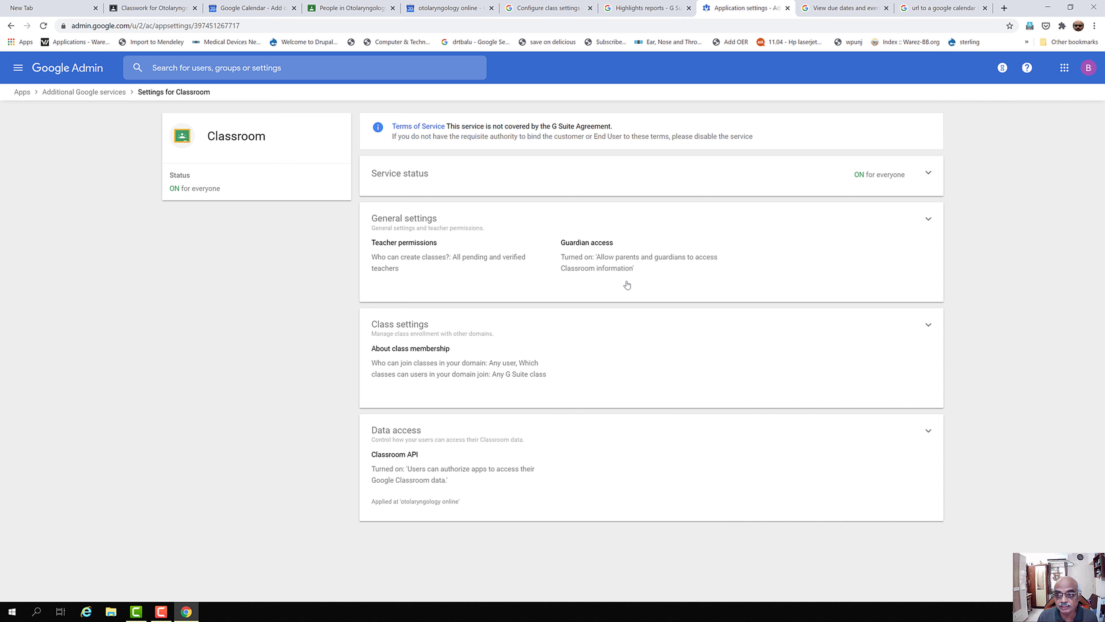
# Examine the teacher permissions and guardian access in Classroom's general settings, and return to the Classroom settings overview
pyautogui.click(929, 219)
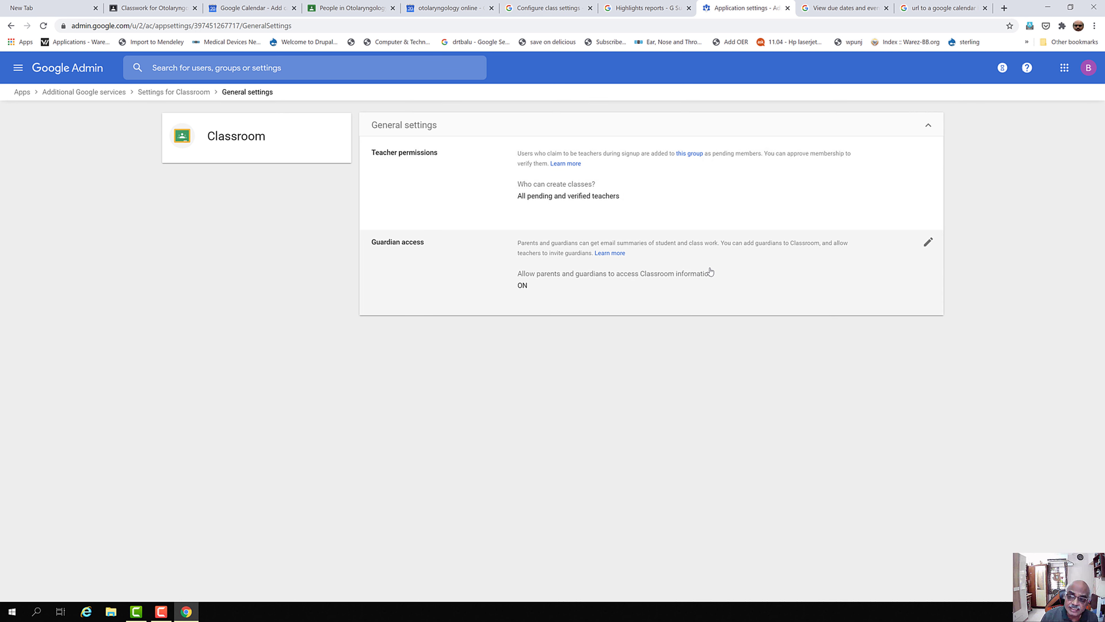
pyautogui.click(407, 243)
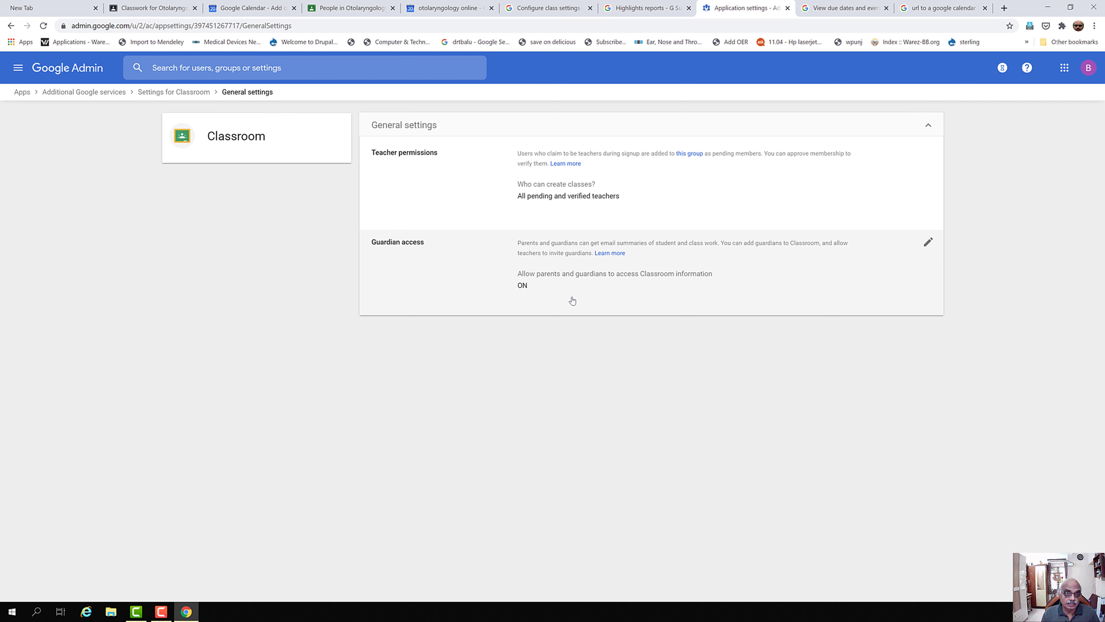
pyautogui.click(142, 92)
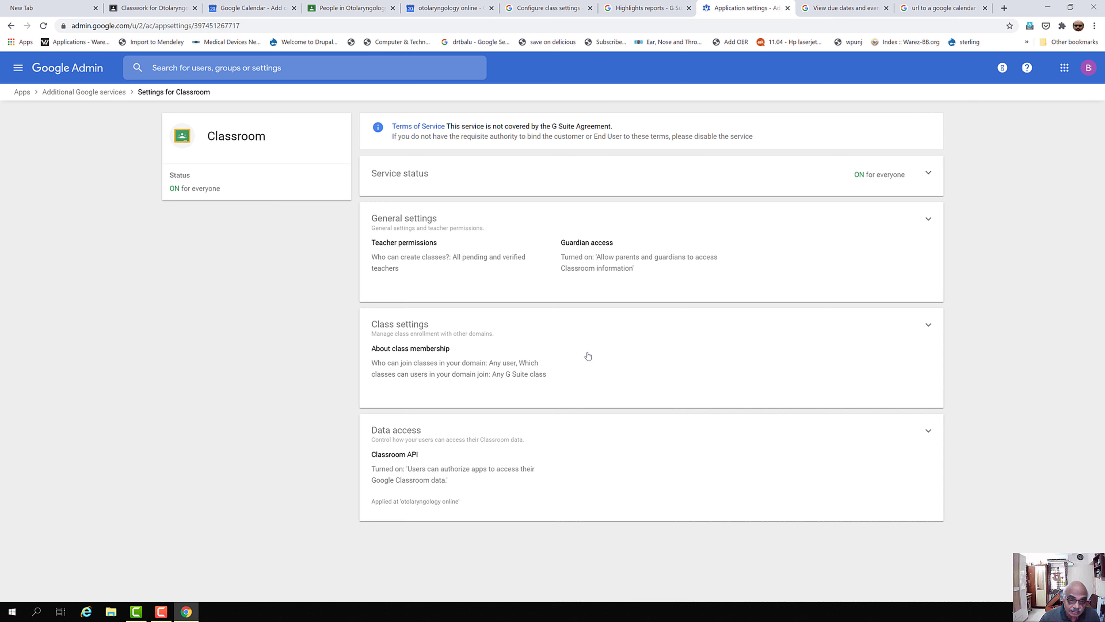
# Review the class membership options in Classroom's class settings and cancel without changing them
pyautogui.click(929, 325)
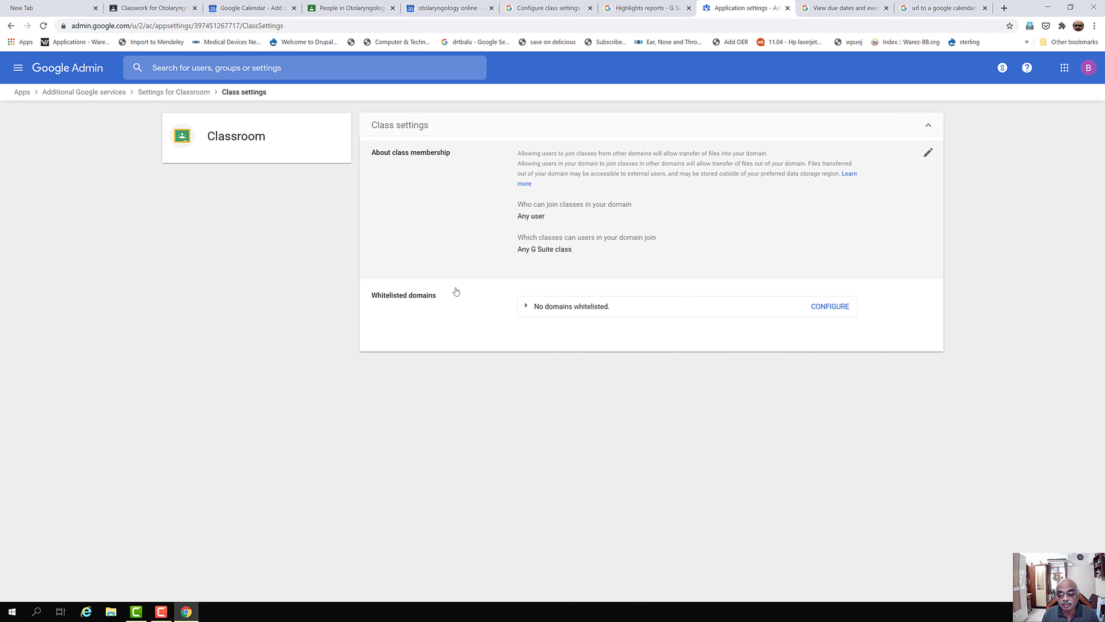
pyautogui.click(928, 155)
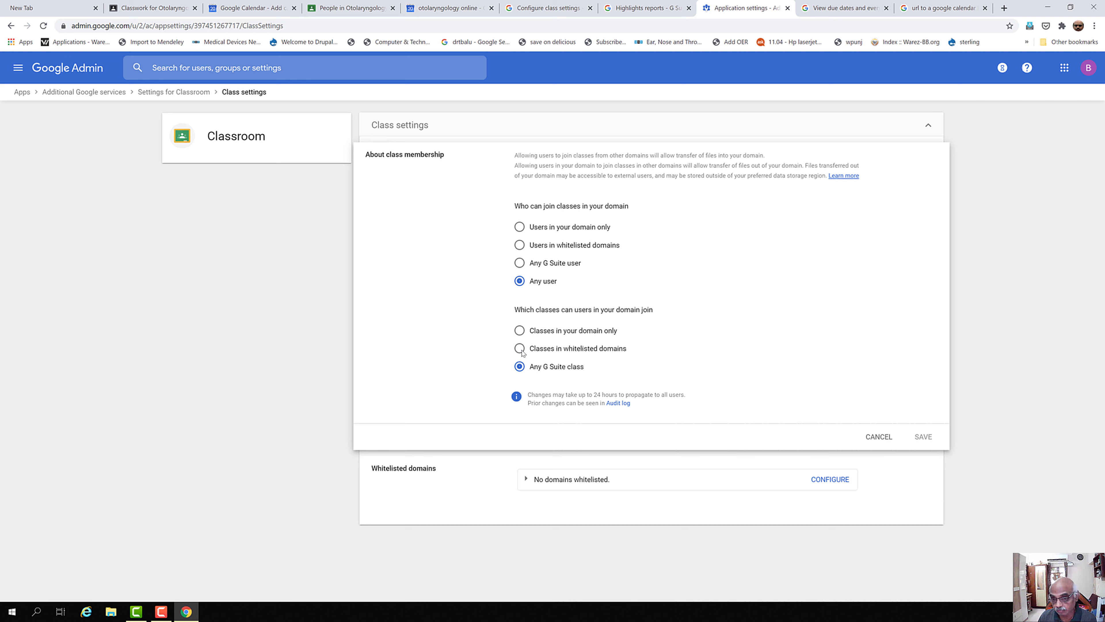
pyautogui.click(878, 437)
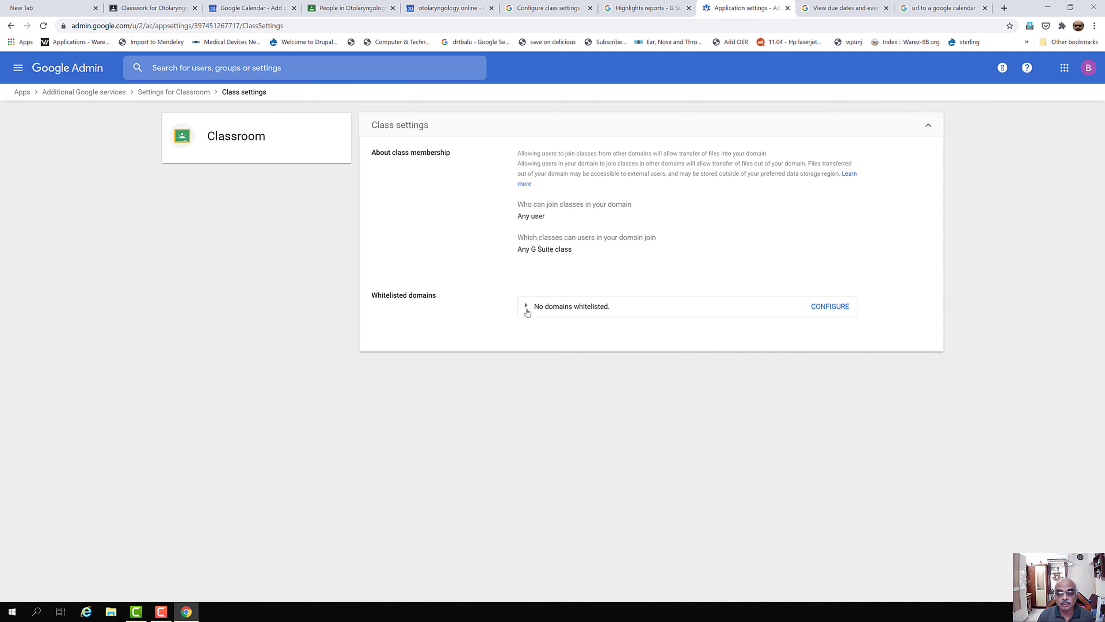
pyautogui.click(834, 306)
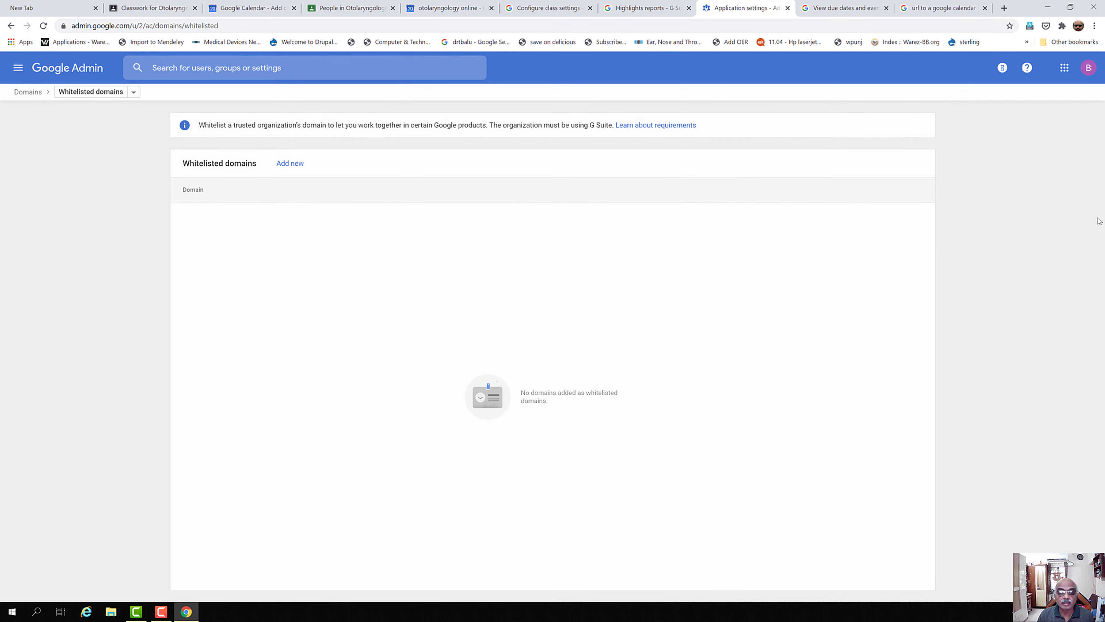
pyautogui.click(288, 165)
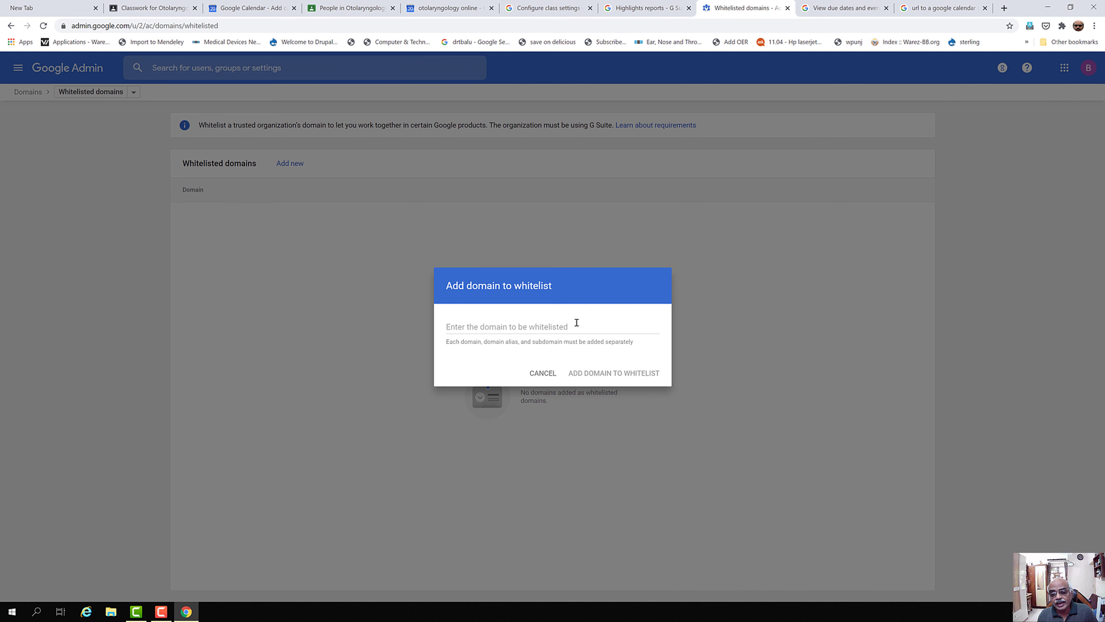
pyautogui.click(569, 329)
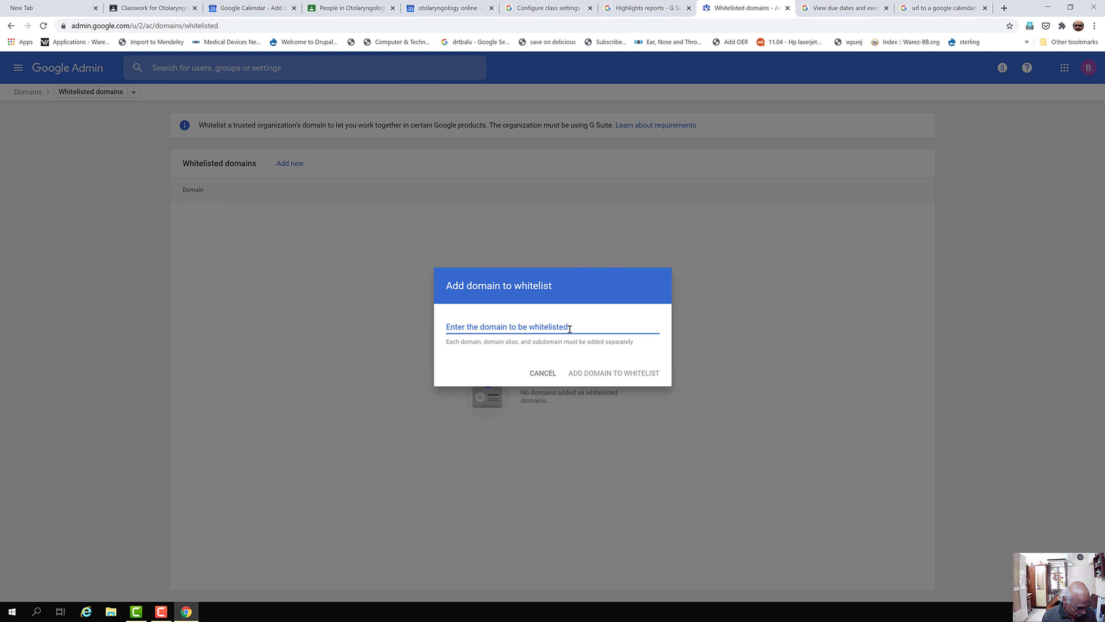
pyautogui.write('www.dr')
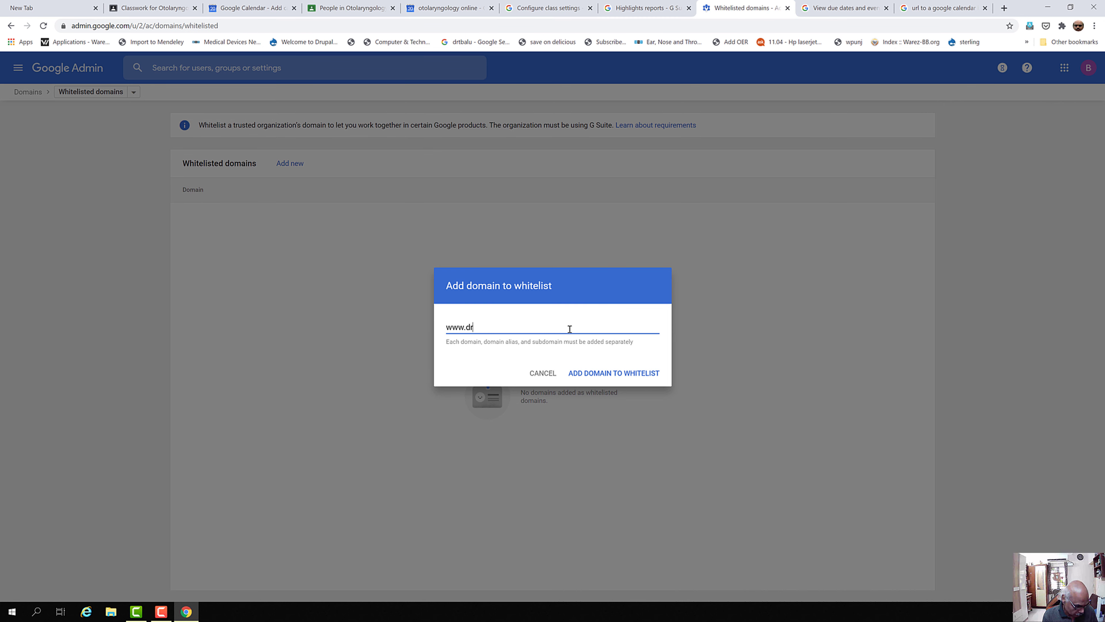
pyautogui.write('tbalu.i')
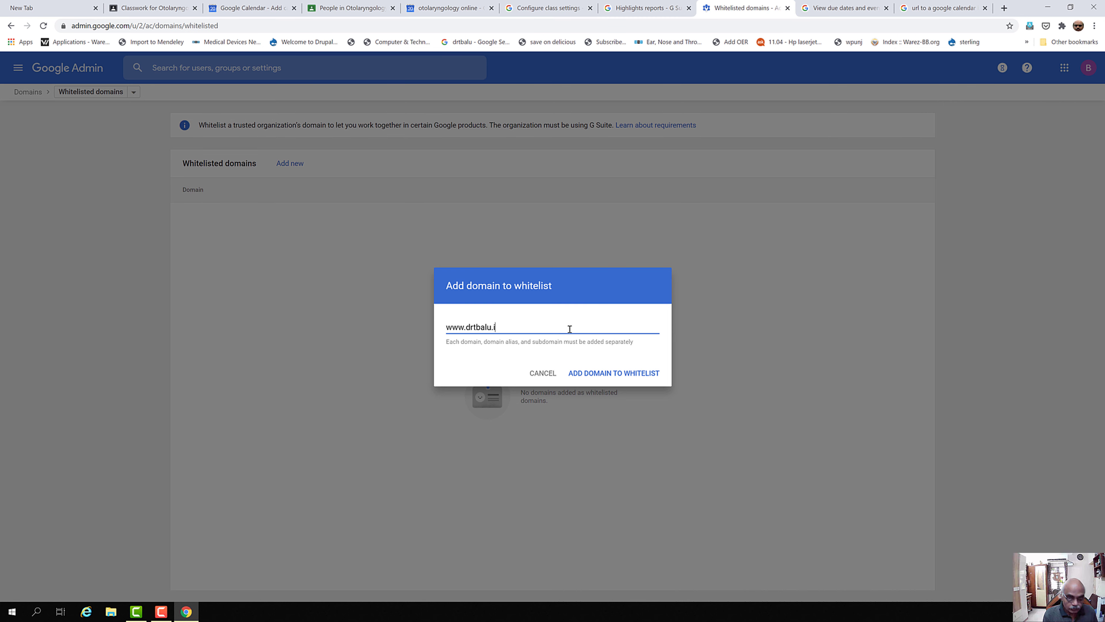
pyautogui.write('n')
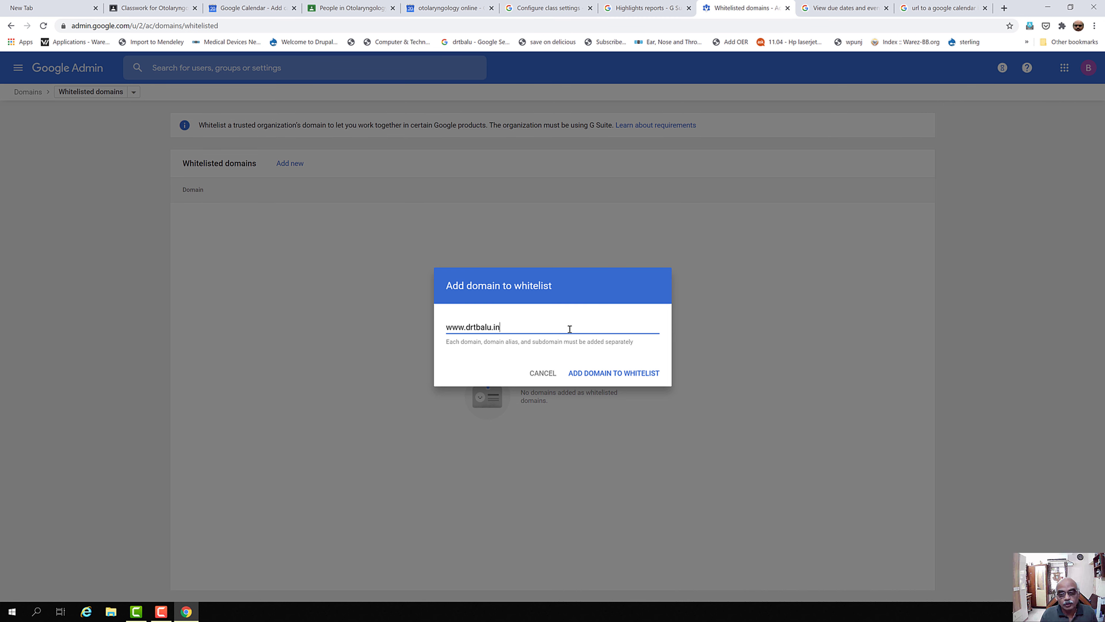
pyautogui.click(623, 380)
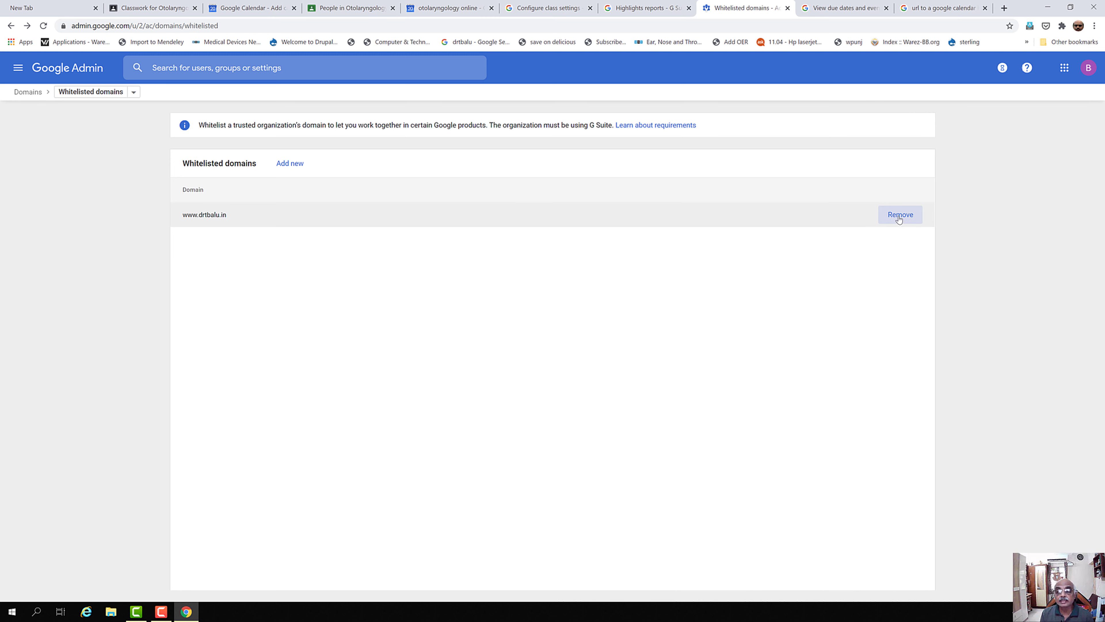
# Go back to the Admin console home and reopen the Classroom settings under Additional Google services
pyautogui.click(36, 93)
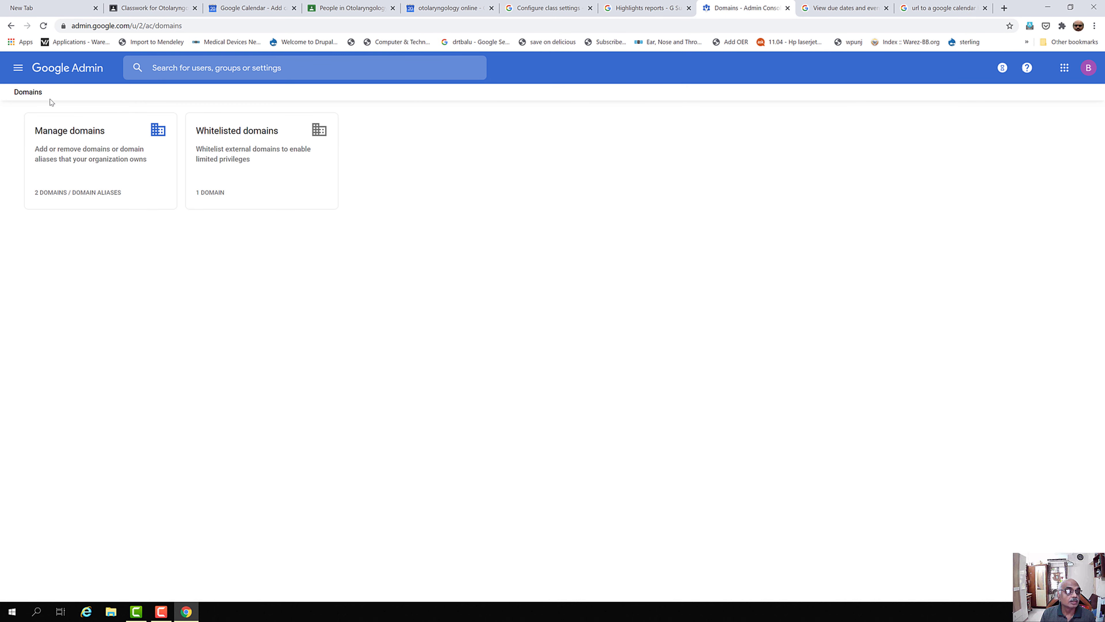
pyautogui.click(18, 67)
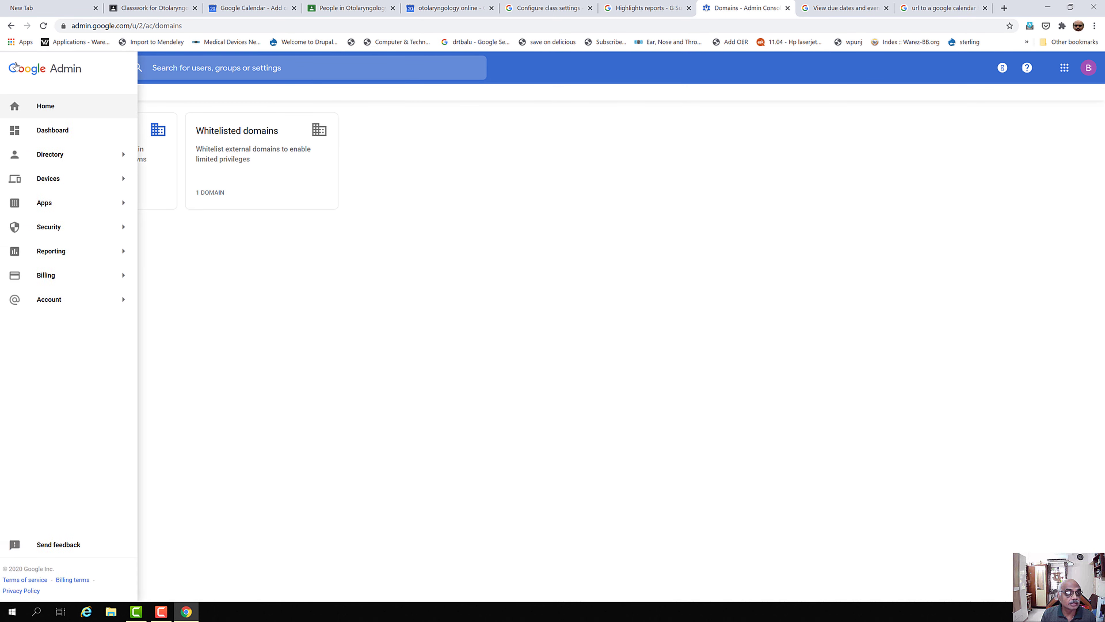
pyautogui.click(48, 106)
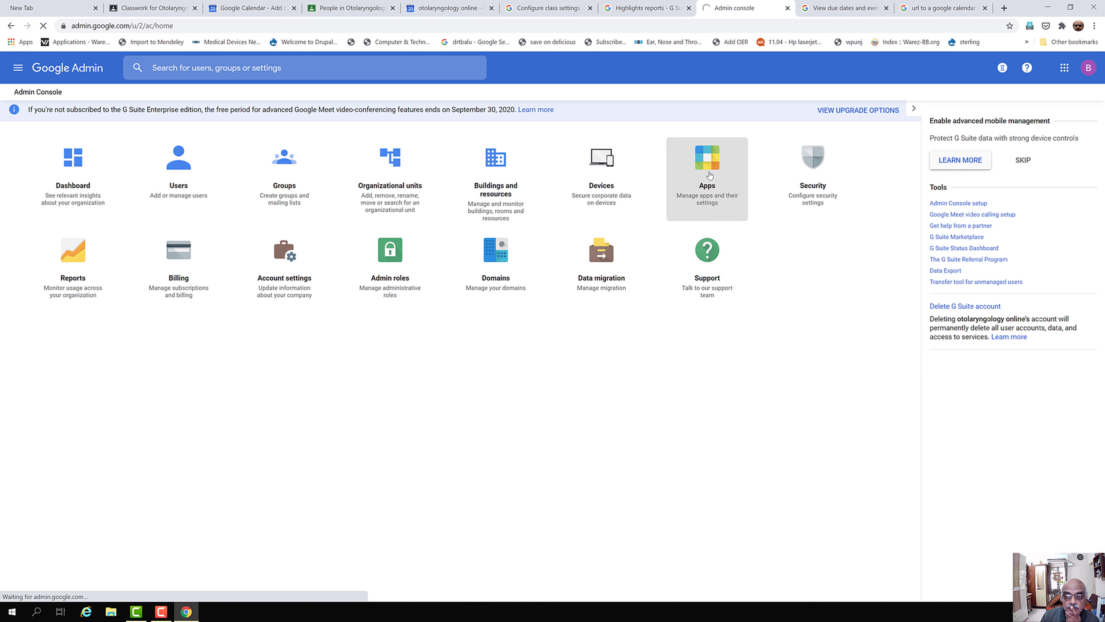
pyautogui.click(708, 177)
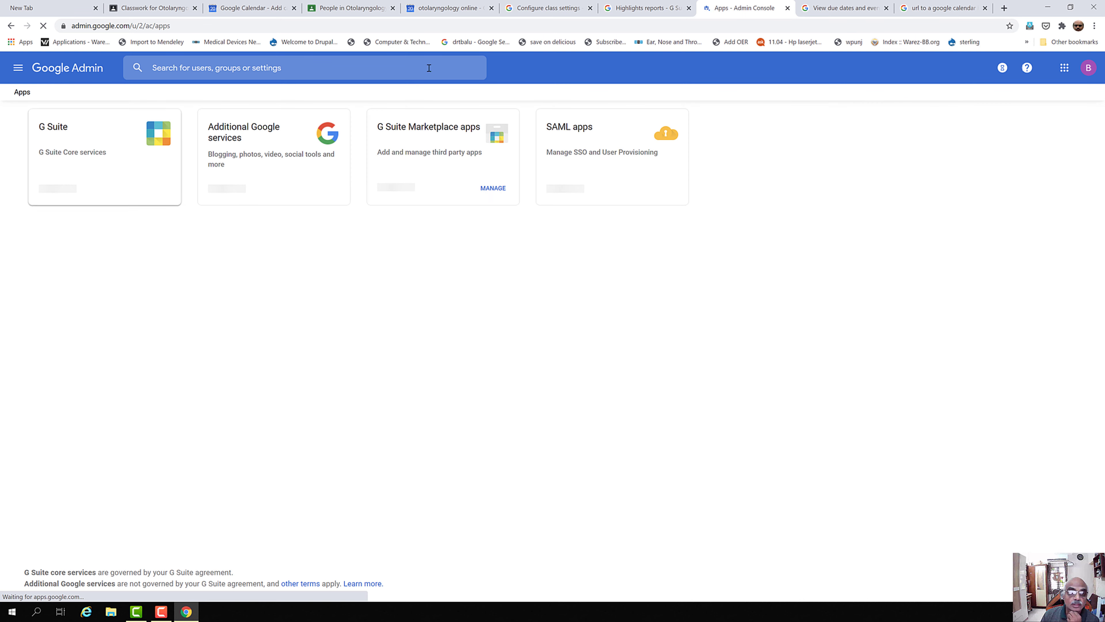
pyautogui.click(252, 158)
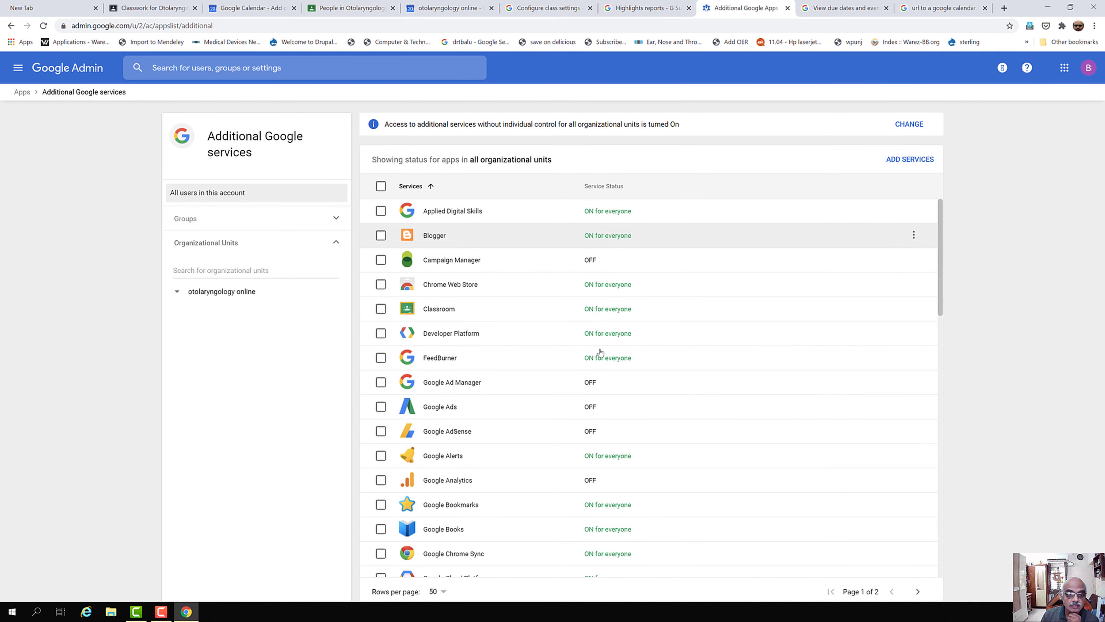
pyautogui.click(433, 310)
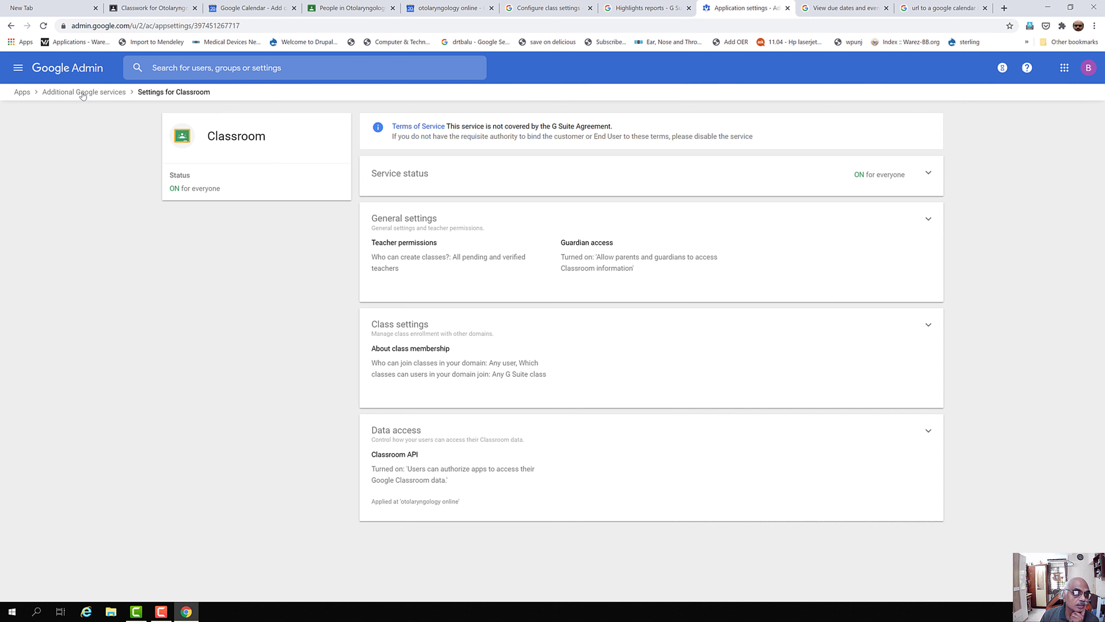
# View the G Suite core services list again and go back to the Apps overview
pyautogui.click(21, 92)
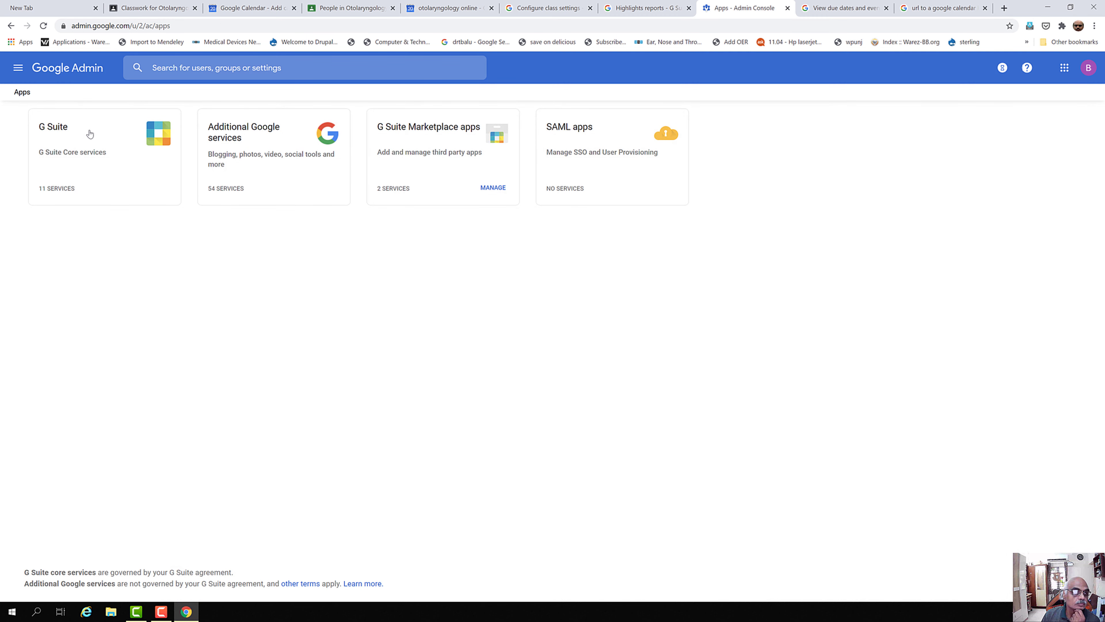
pyautogui.click(59, 131)
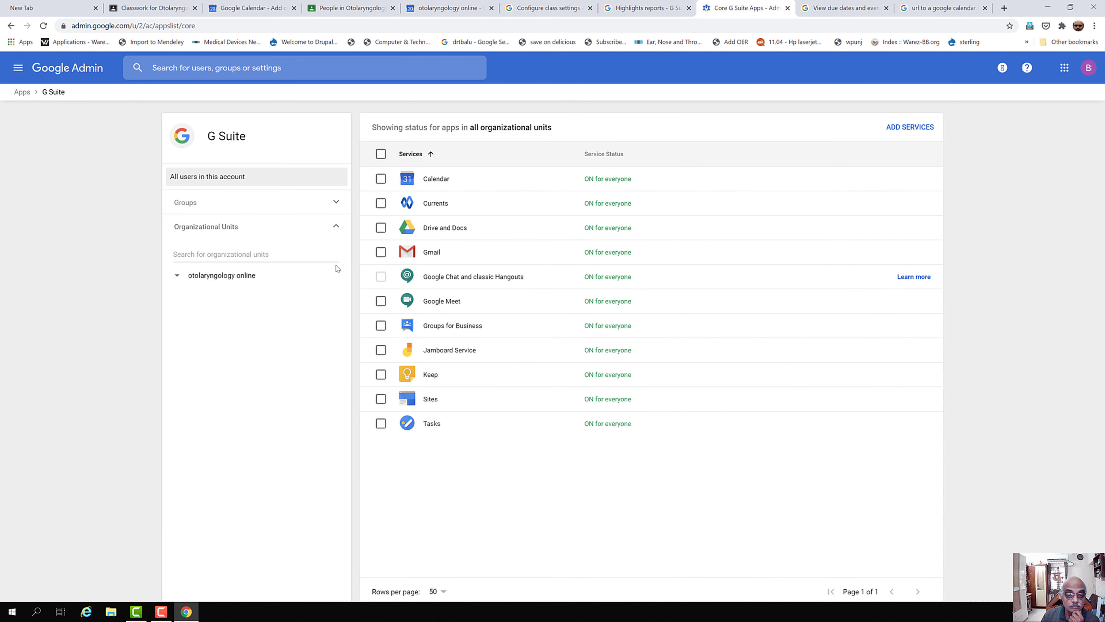
pyautogui.click(11, 25)
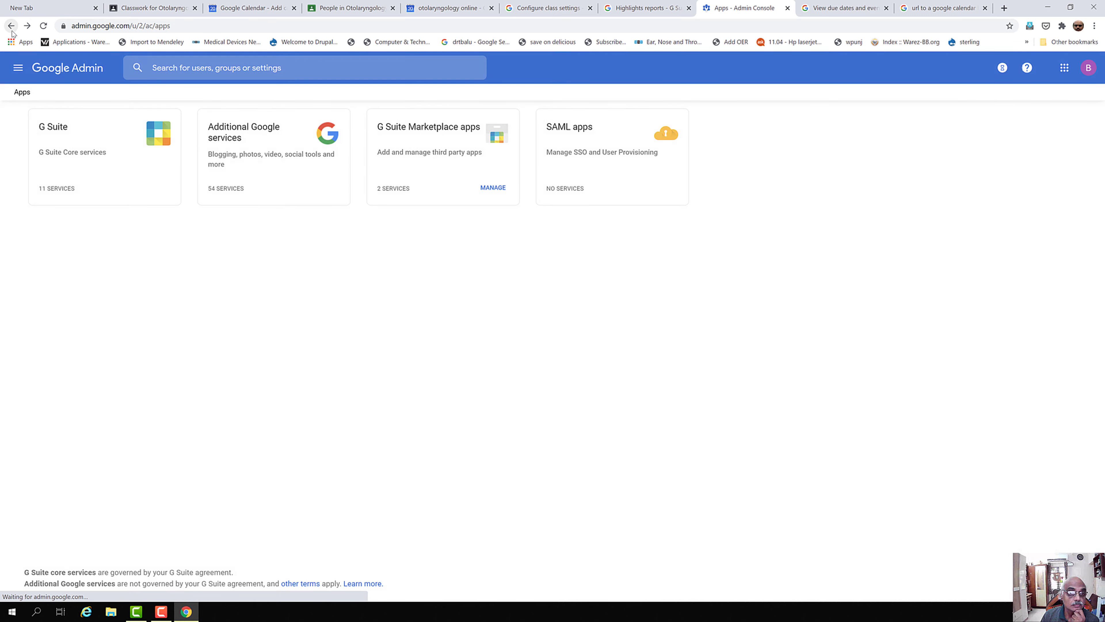
# Return to the Admin console home page and open the Reports highlights
pyautogui.click(18, 69)
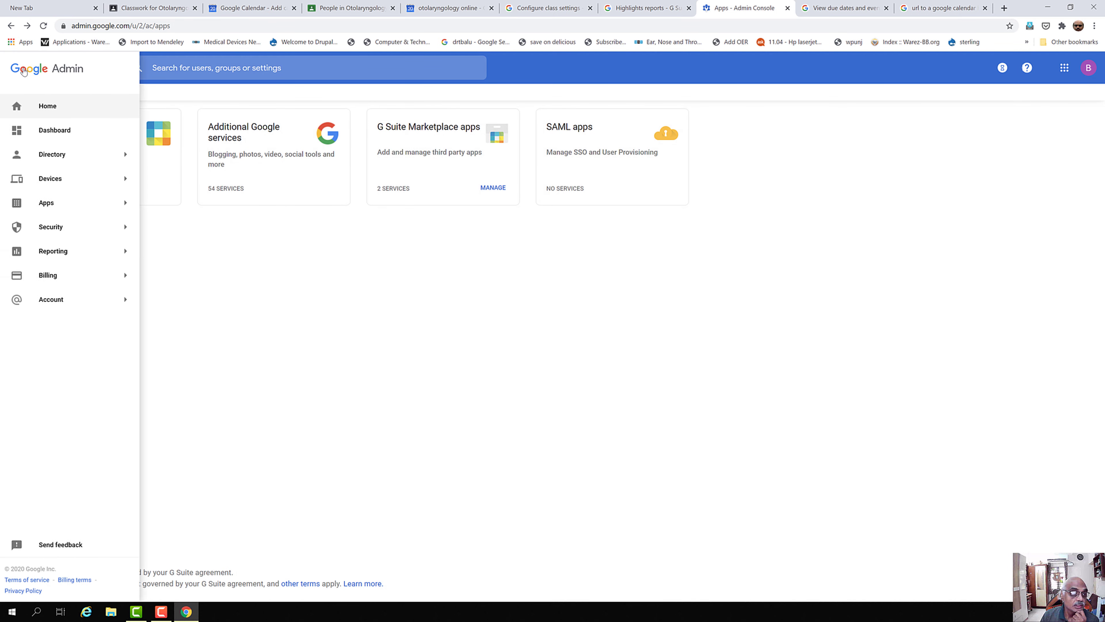
pyautogui.click(49, 106)
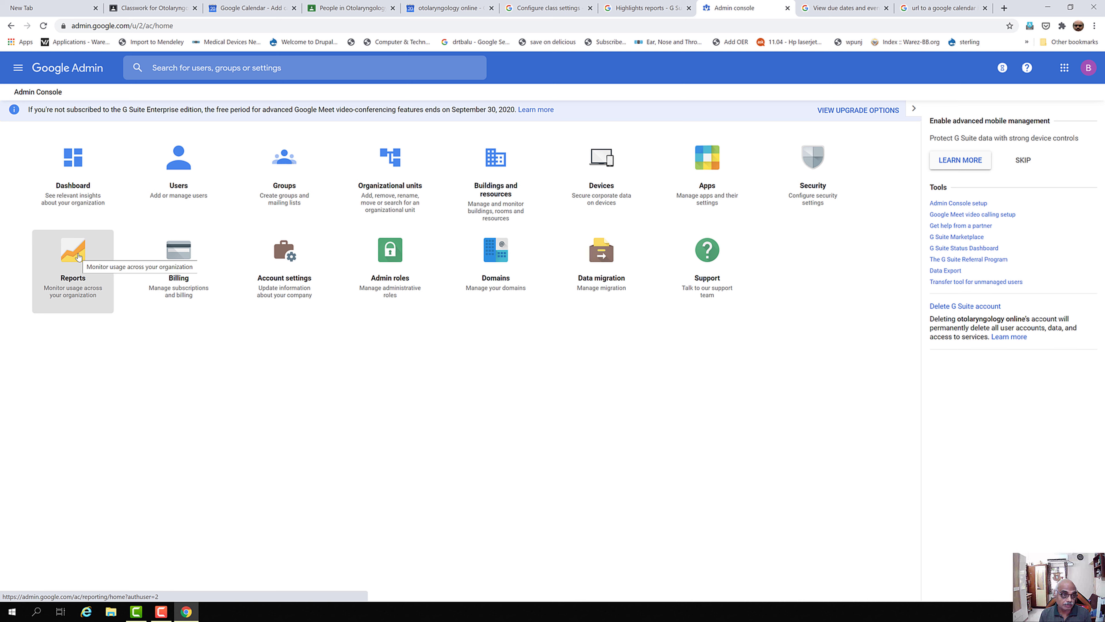
pyautogui.click(75, 261)
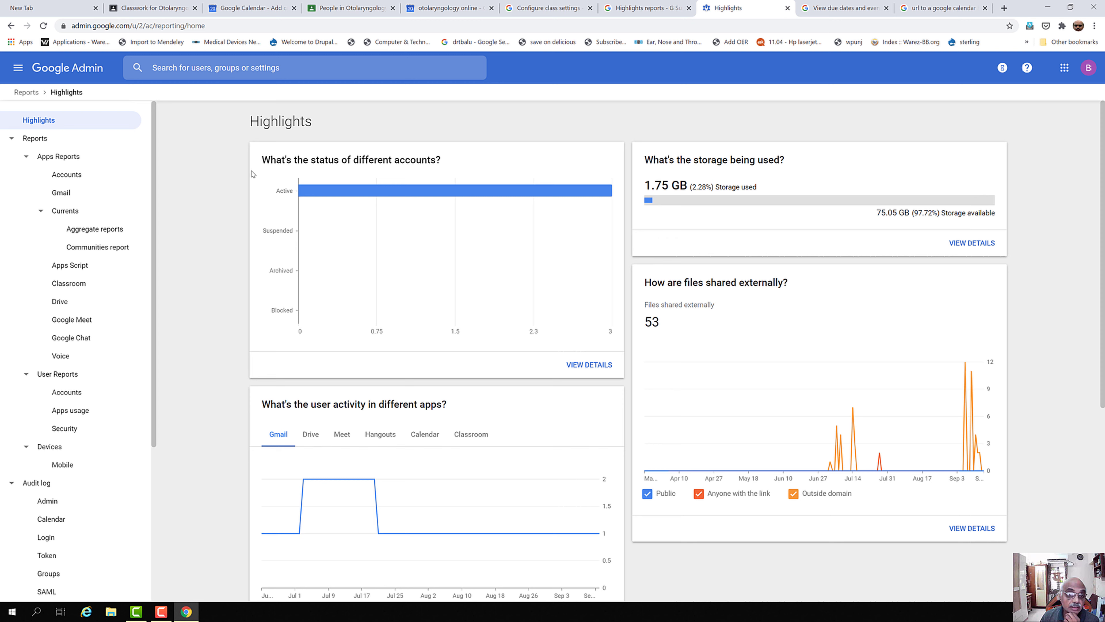
# Open the account status details from the highlights and review the user, admin, less secure apps and storage charts
pyautogui.moveTo(316, 191)
pyautogui.moveTo(478, 190)
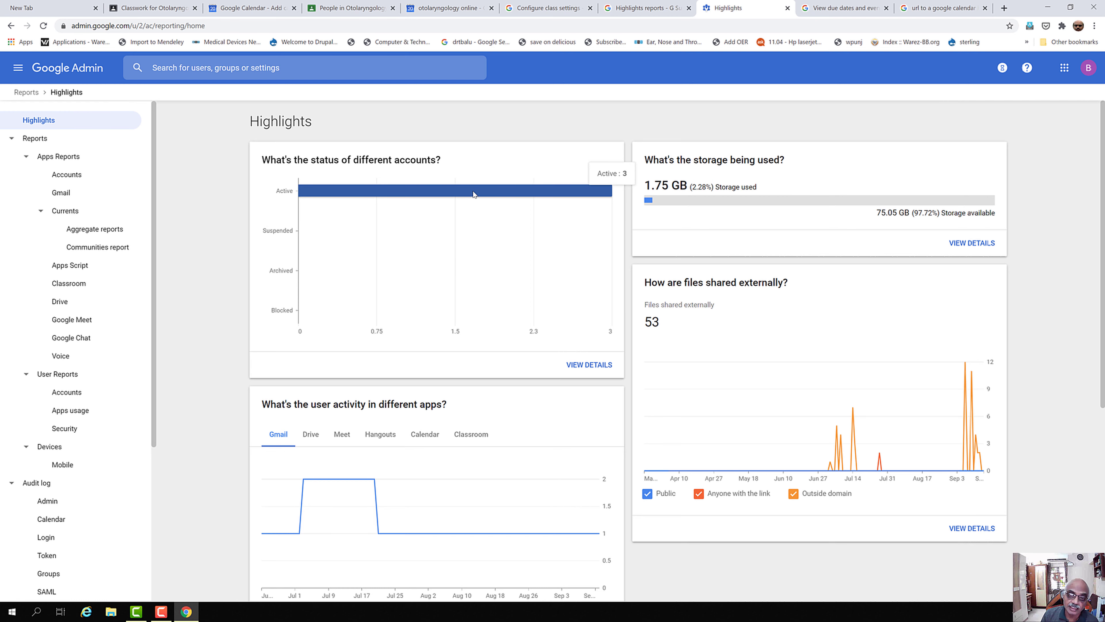
pyautogui.click(594, 367)
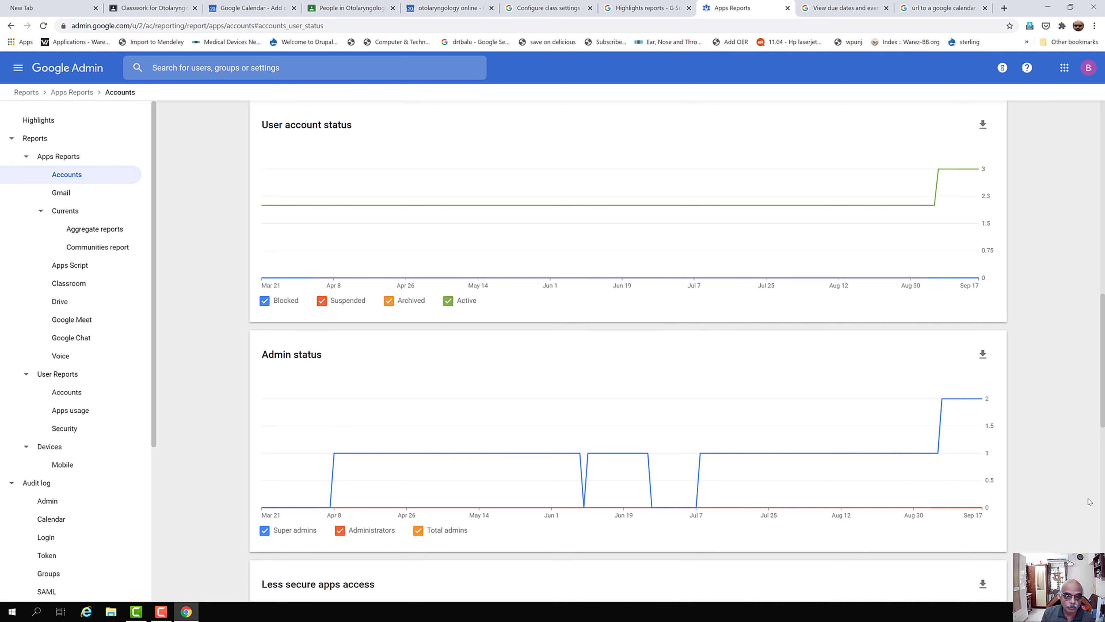
pyautogui.scroll(-4, 1104, 469)
pyautogui.moveTo(403, 197)
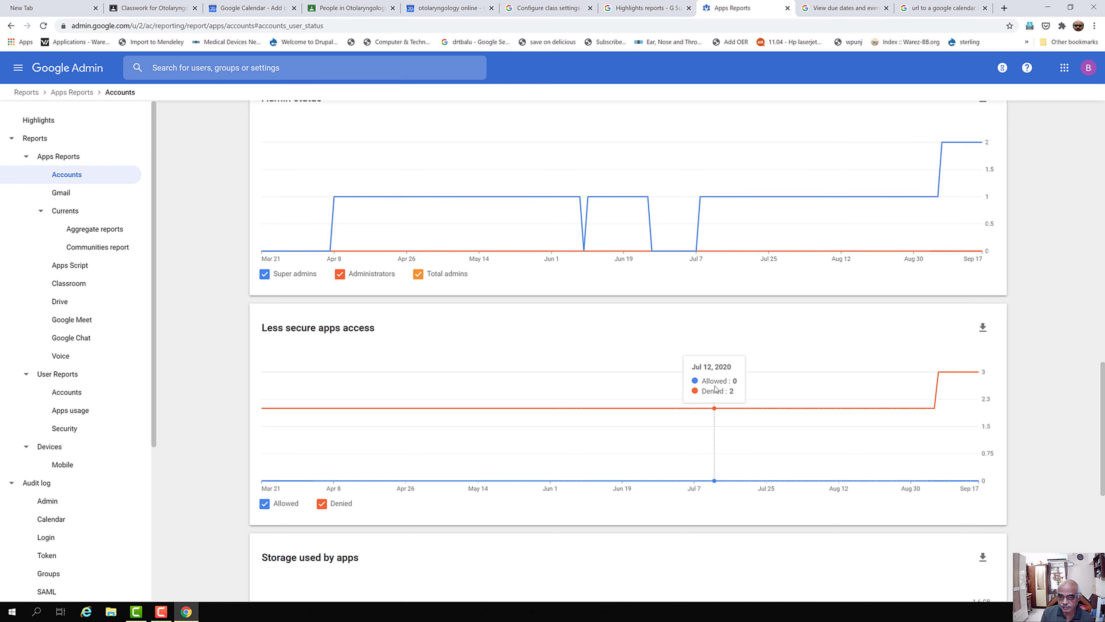
pyautogui.moveTo(1095, 416); pyautogui.dragTo(1098, 464)
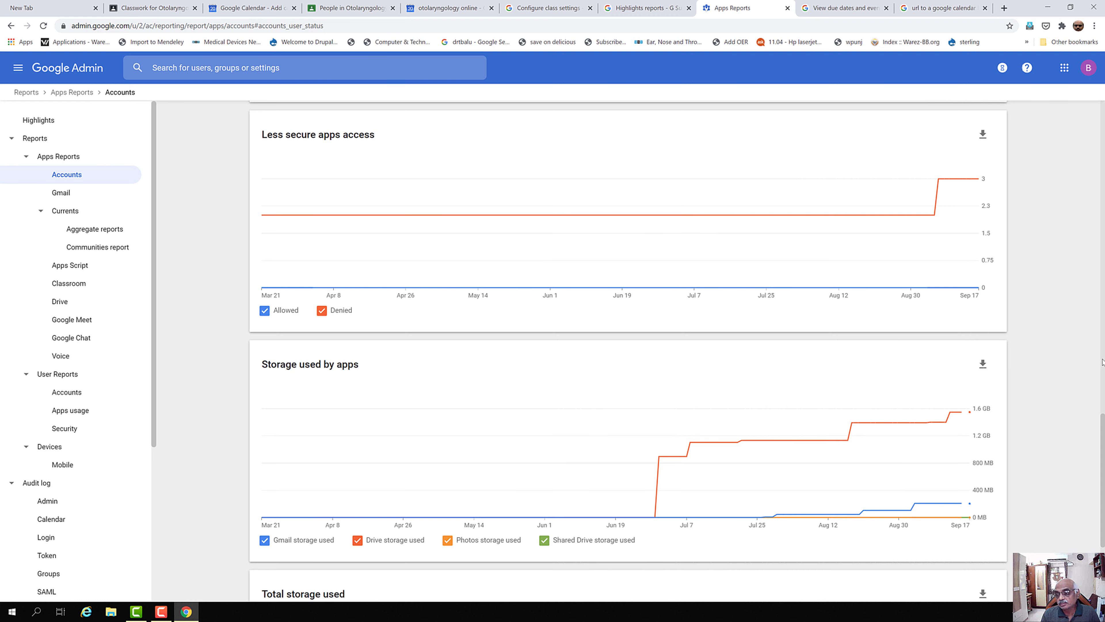
pyautogui.scroll(-5, 1102, 501)
pyautogui.scroll(2, 743, 472)
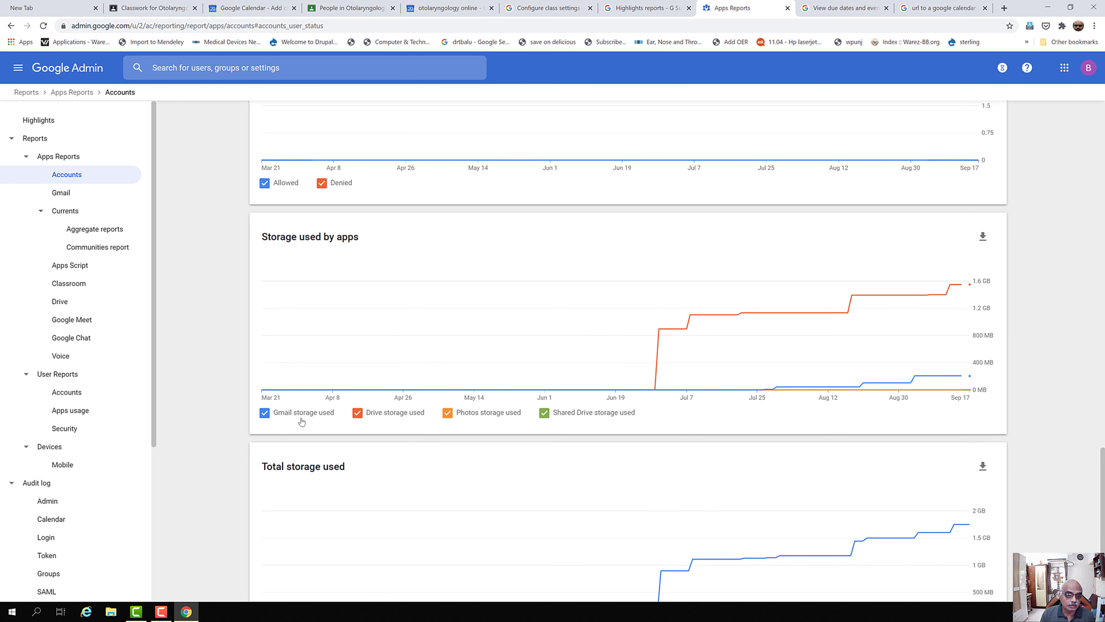
# Limit the Storage used by apps chart to Gmail storage by hiding the Drive, Photos and Shared Drive series
pyautogui.click(357, 413)
pyautogui.click(447, 414)
pyautogui.click(548, 415)
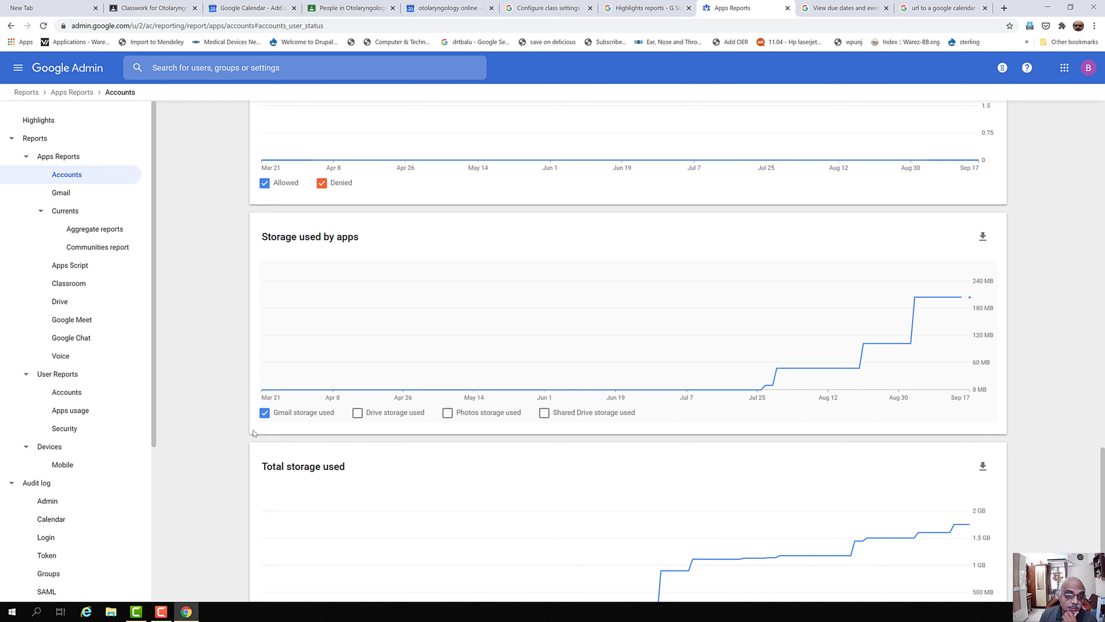
# Show Drive, Photos and Shared Drive storage one at a time in the Storage used by apps chart
pyautogui.click(265, 413)
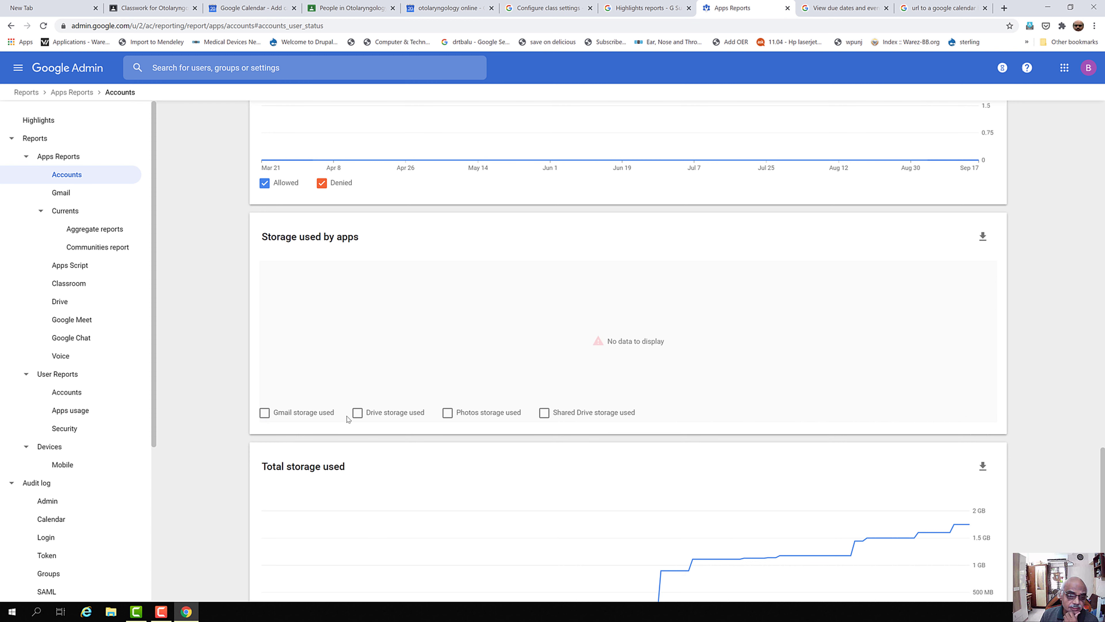
pyautogui.click(360, 415)
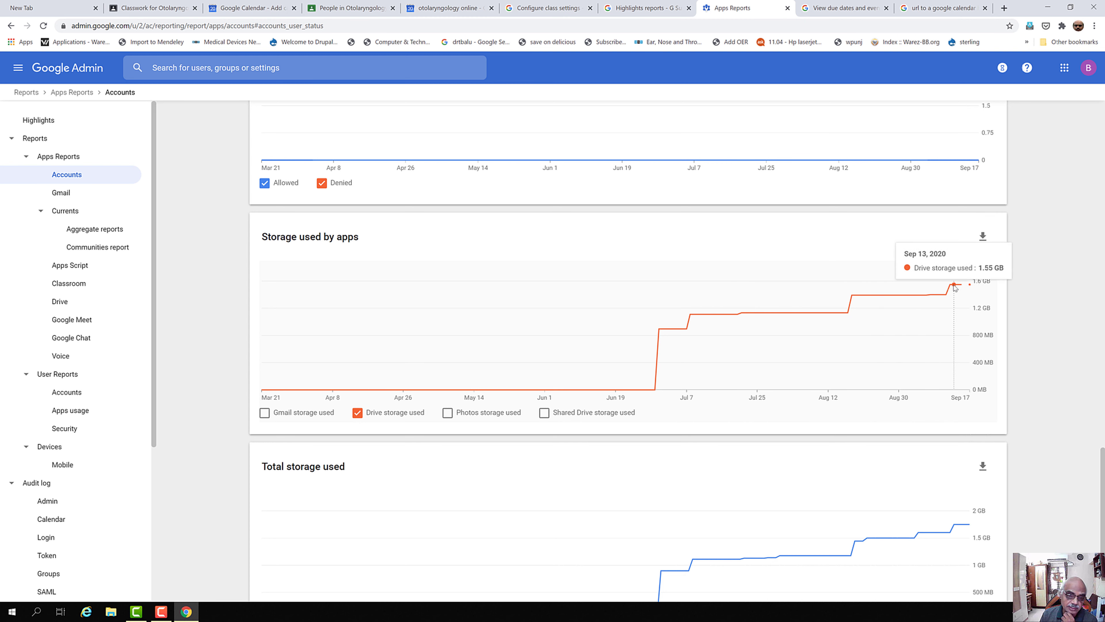
pyautogui.click(357, 415)
pyautogui.click(448, 414)
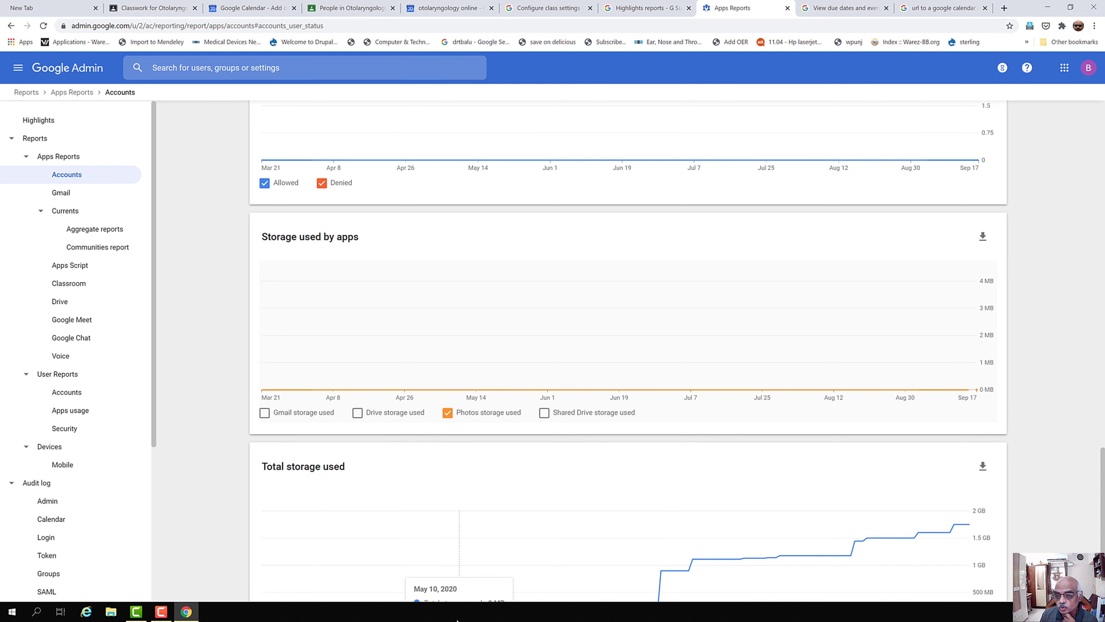
pyautogui.click(449, 414)
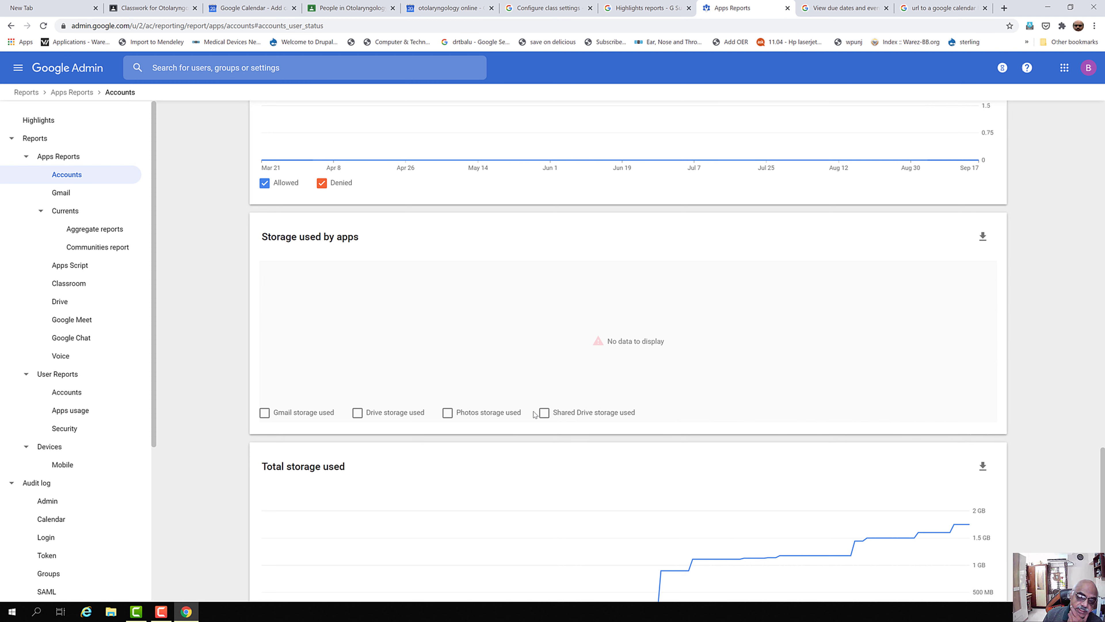
pyautogui.click(550, 415)
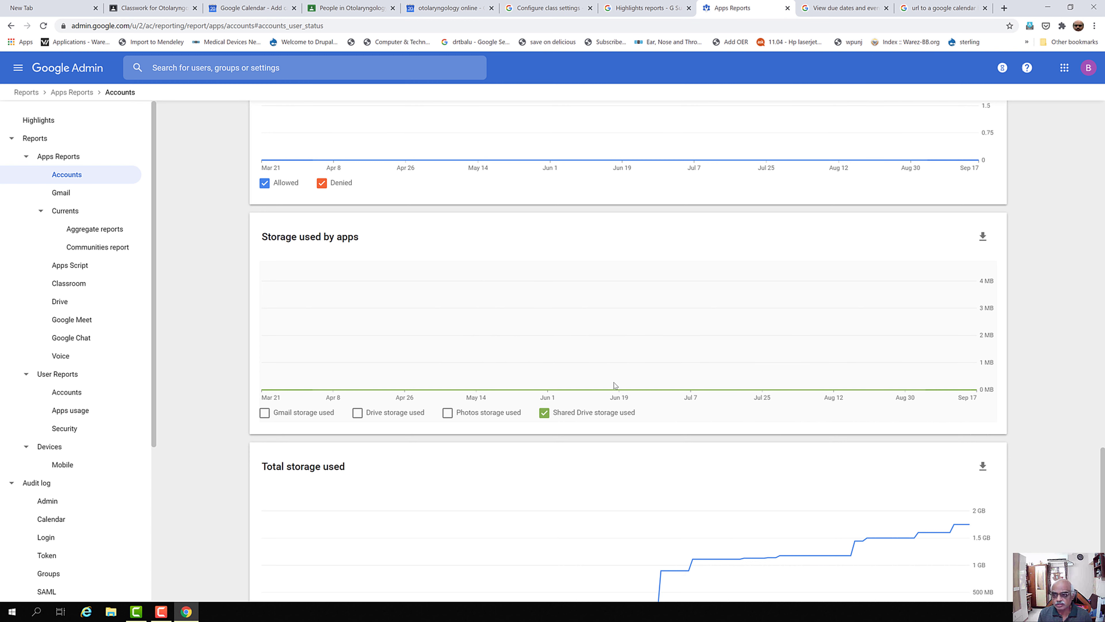
# Show the Gmail, Drive and Photos series again alongside Shared Drive in the Storage used by apps chart
pyautogui.click(264, 413)
pyautogui.click(358, 414)
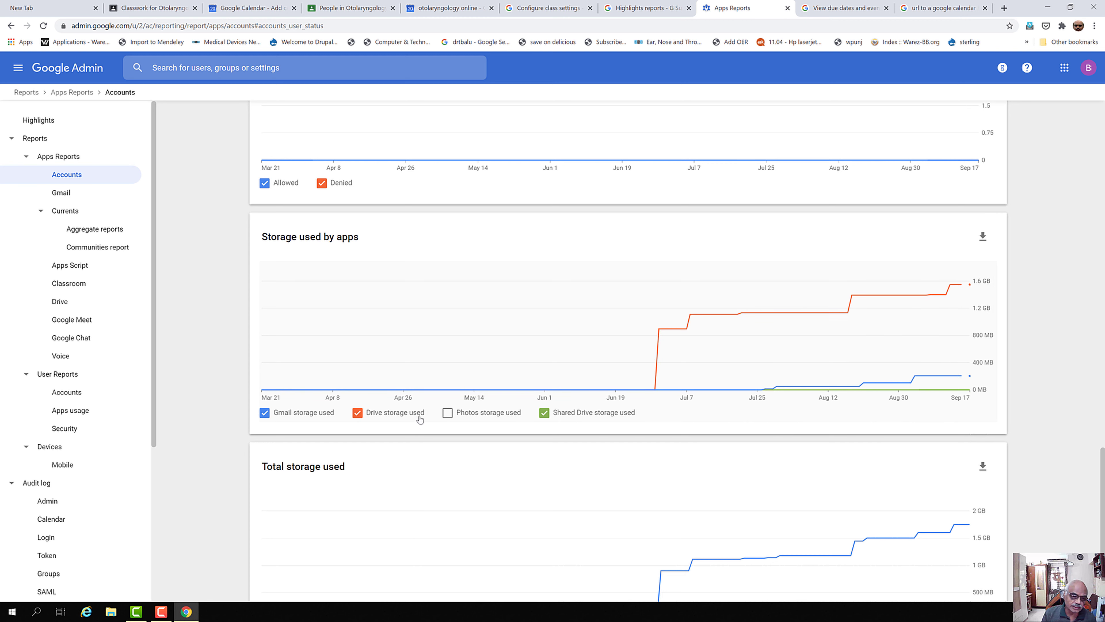
pyautogui.click(448, 413)
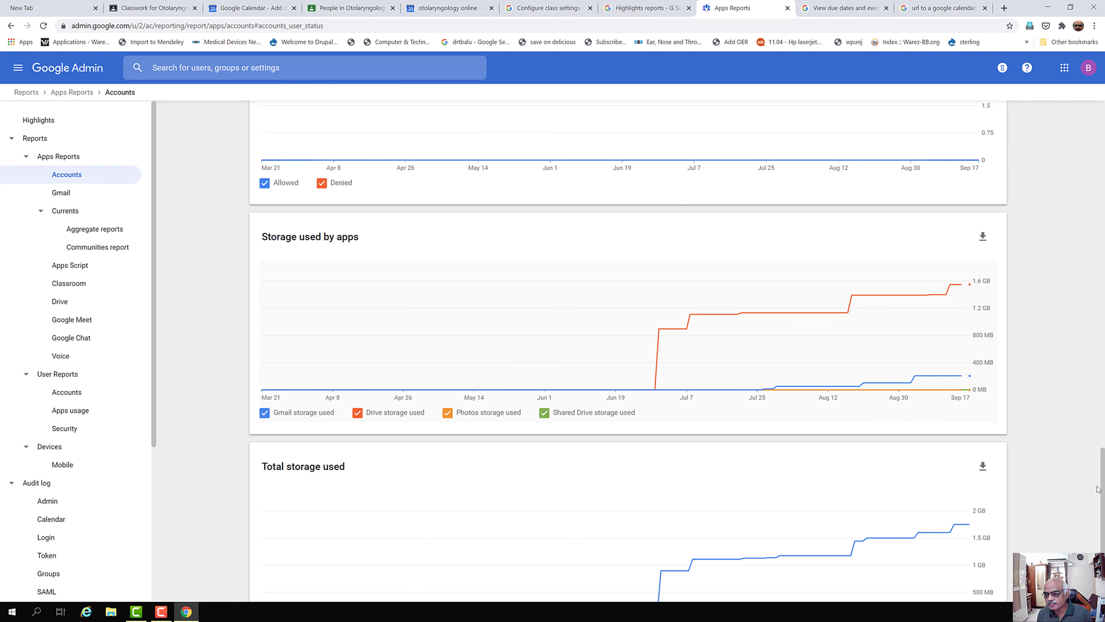
# View the Total storage used chart and return to the report highlights
pyautogui.scroll(-2, 1103, 545)
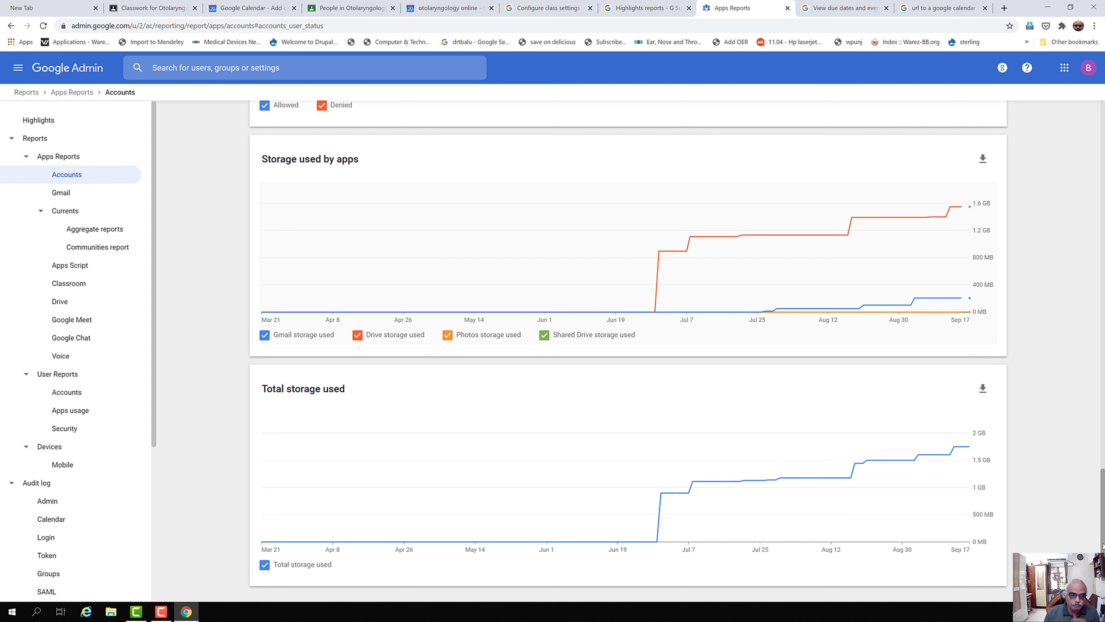
pyautogui.moveTo(951, 453)
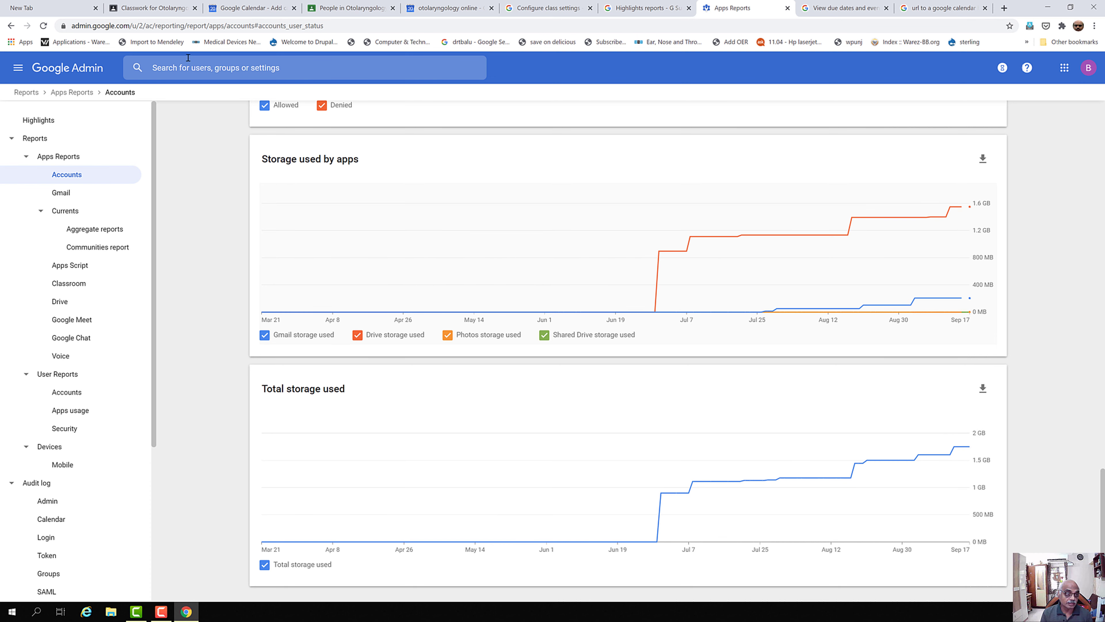
pyautogui.click(35, 128)
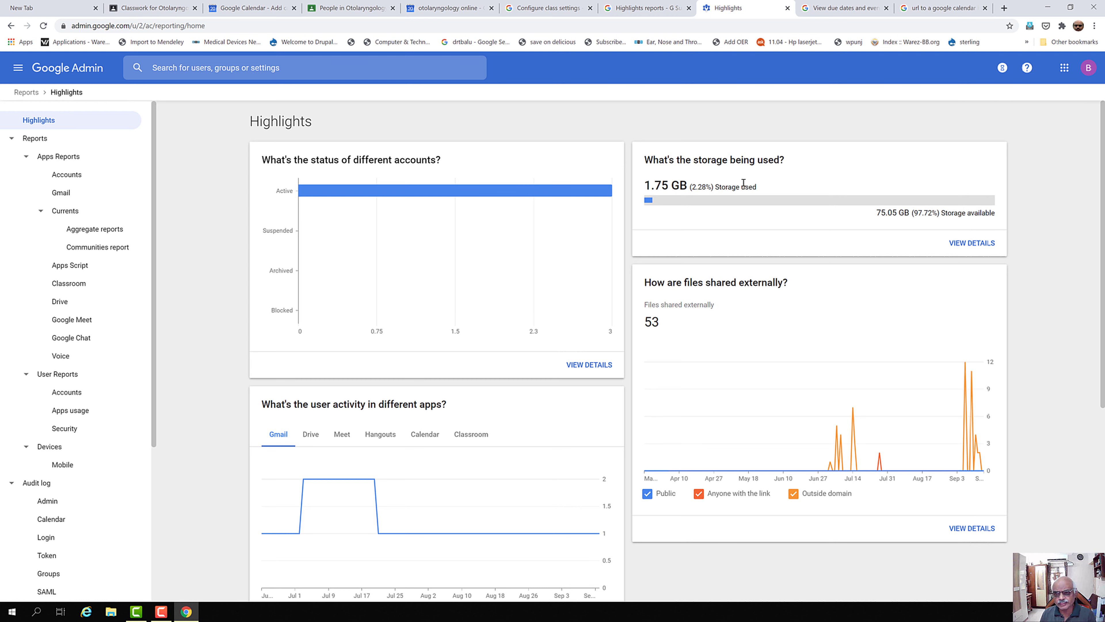
# View the externally shared files chart without the Outside domain series, and show that series again
pyautogui.scroll(-3, 1104, 290)
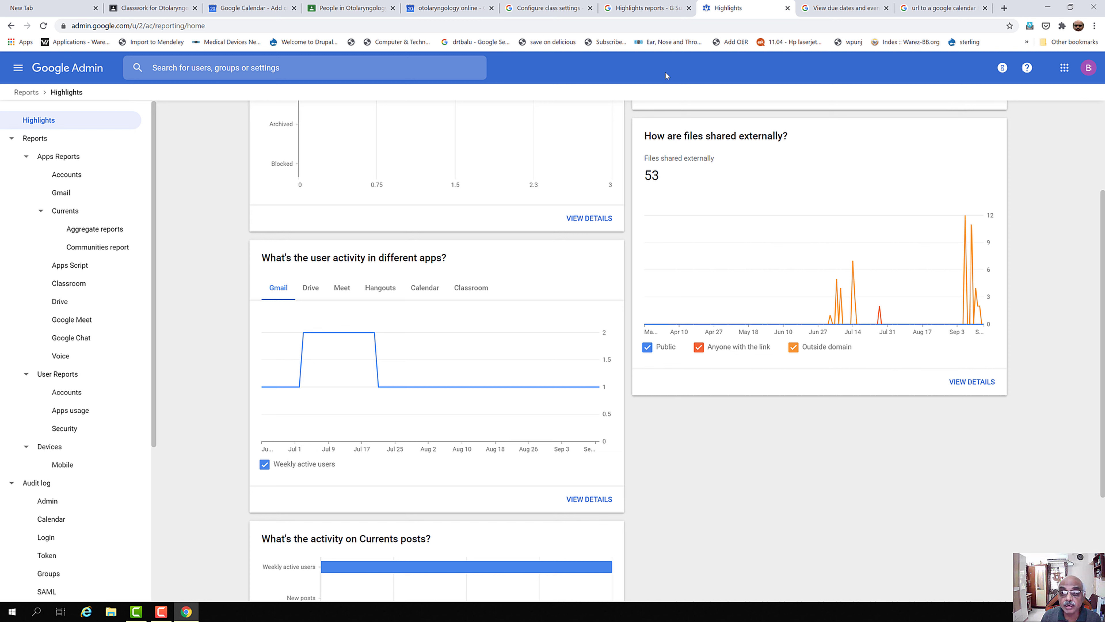
pyautogui.click(699, 348)
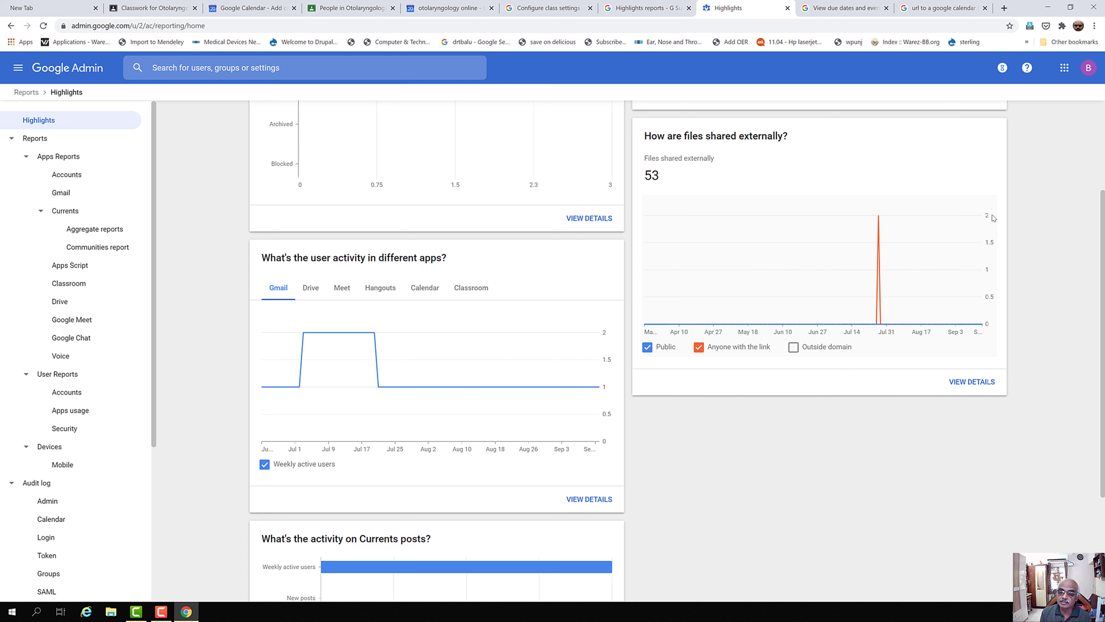
pyautogui.click(793, 348)
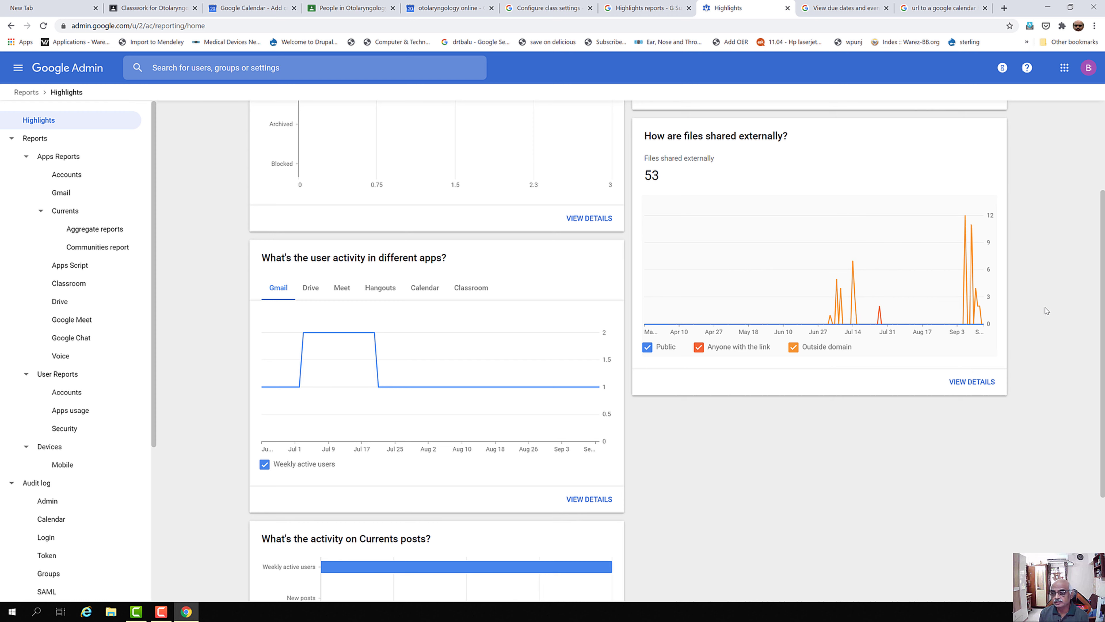
# Compare weekly active users for Drive, Meet, Hangouts, Calendar and Classroom in the user activity chart
pyautogui.moveTo(1103, 273); pyautogui.dragTo(1103, 413)
pyautogui.scroll(4, 303, 340)
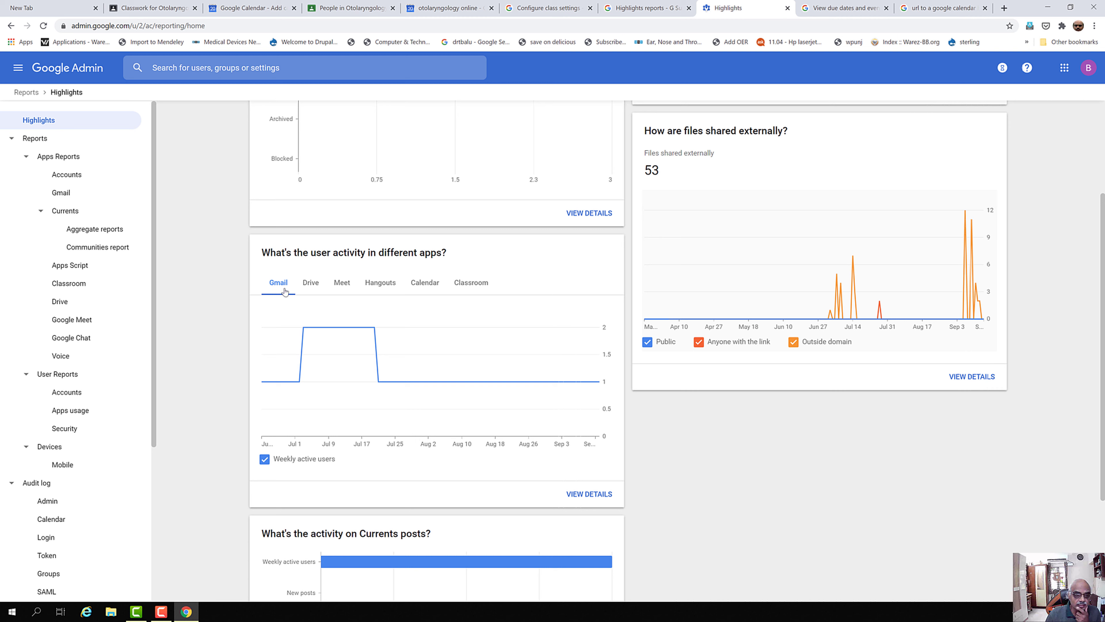
pyautogui.click(312, 287)
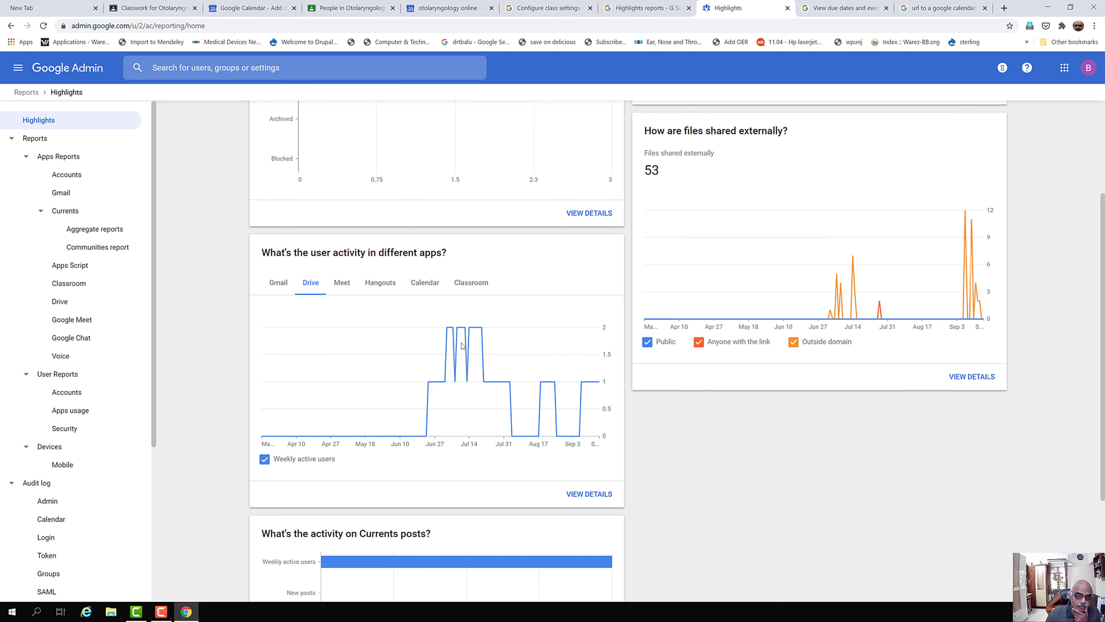
pyautogui.click(342, 284)
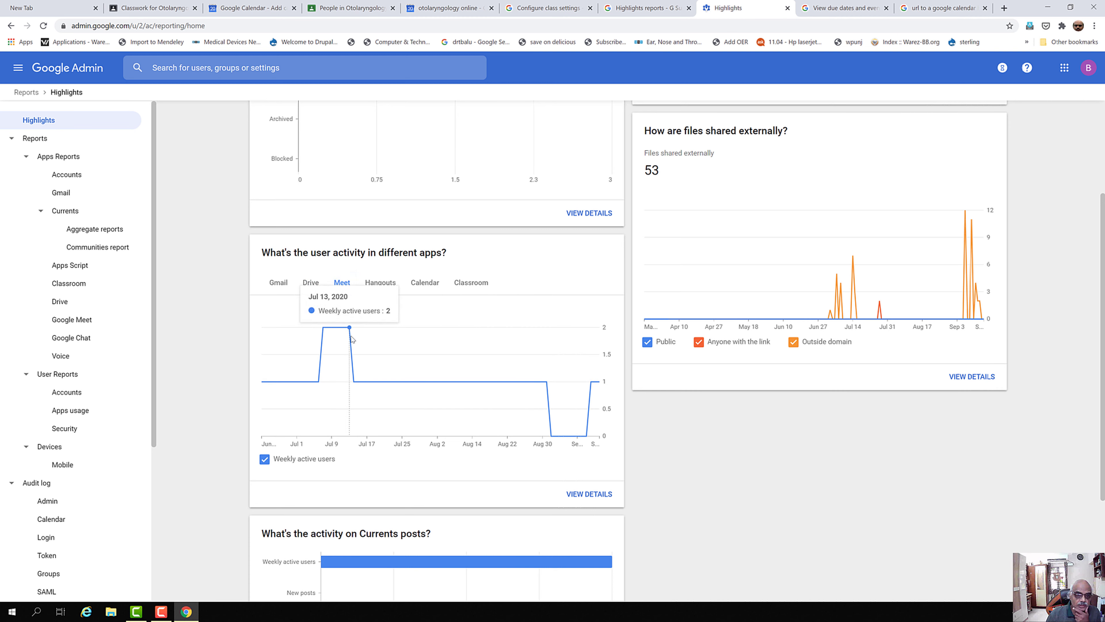
pyautogui.click(382, 286)
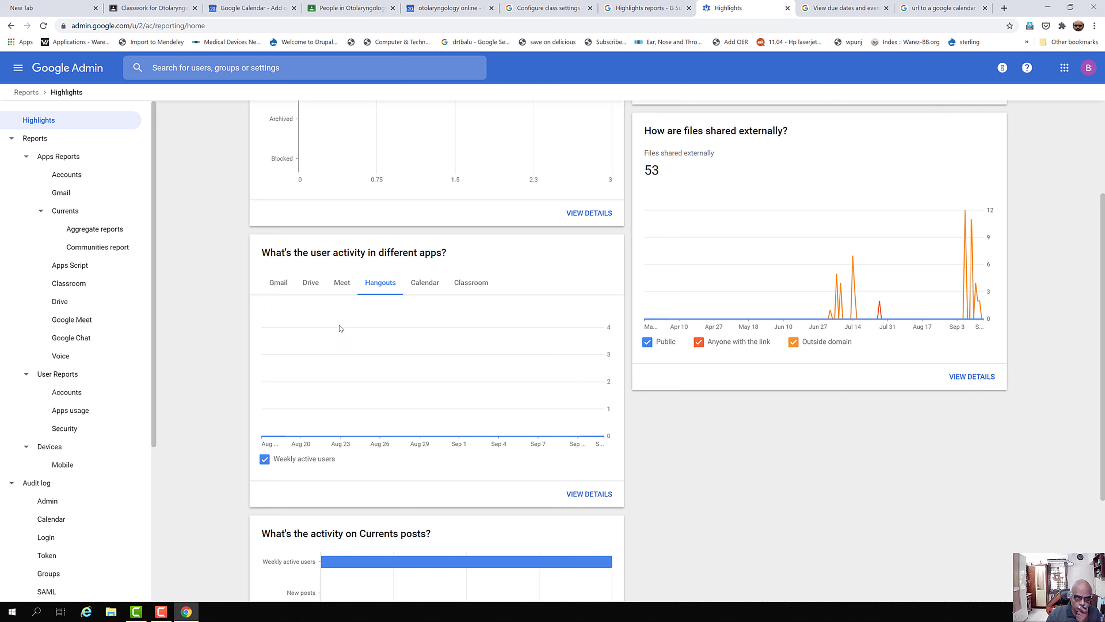
pyautogui.click(428, 284)
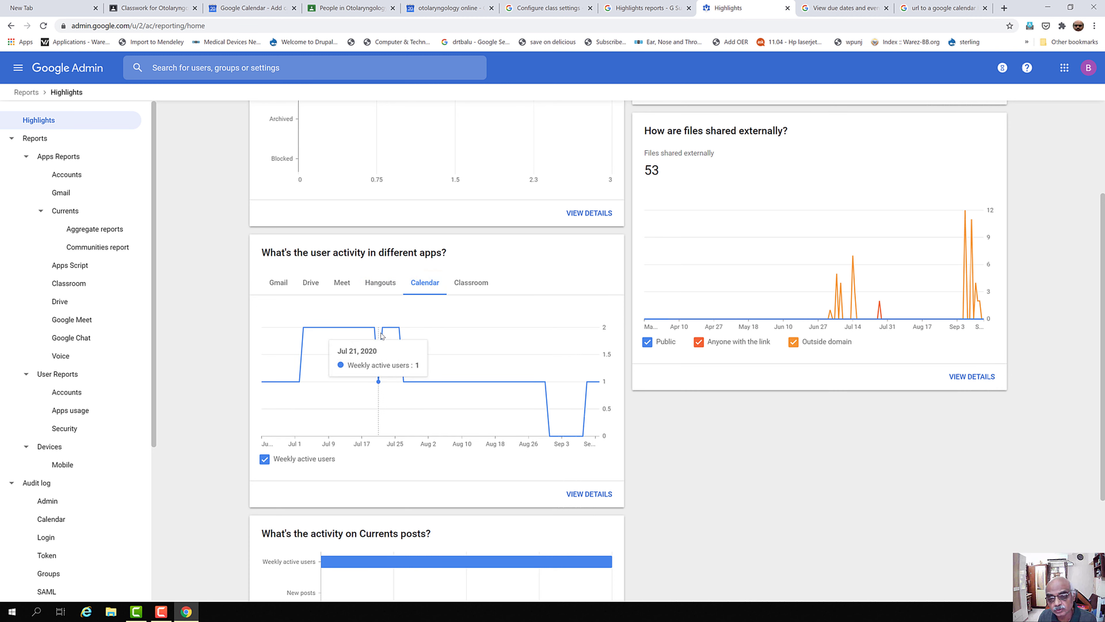
pyautogui.click(478, 283)
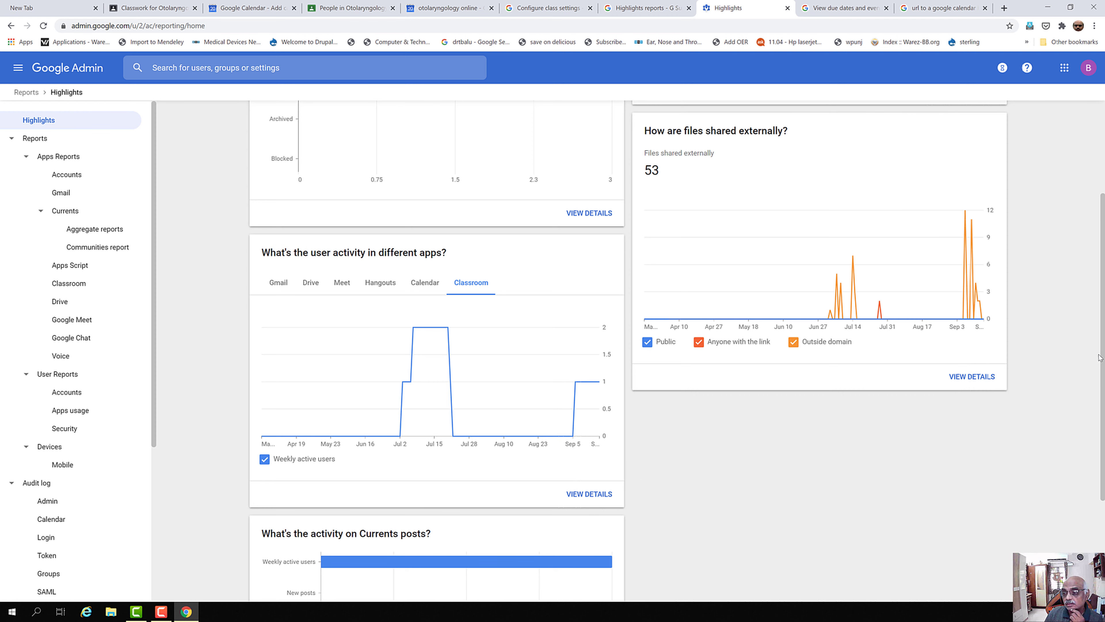
# Examine the Currents posts activity chart and review the Classroom weekly active users again
pyautogui.scroll(-3, 1103, 432)
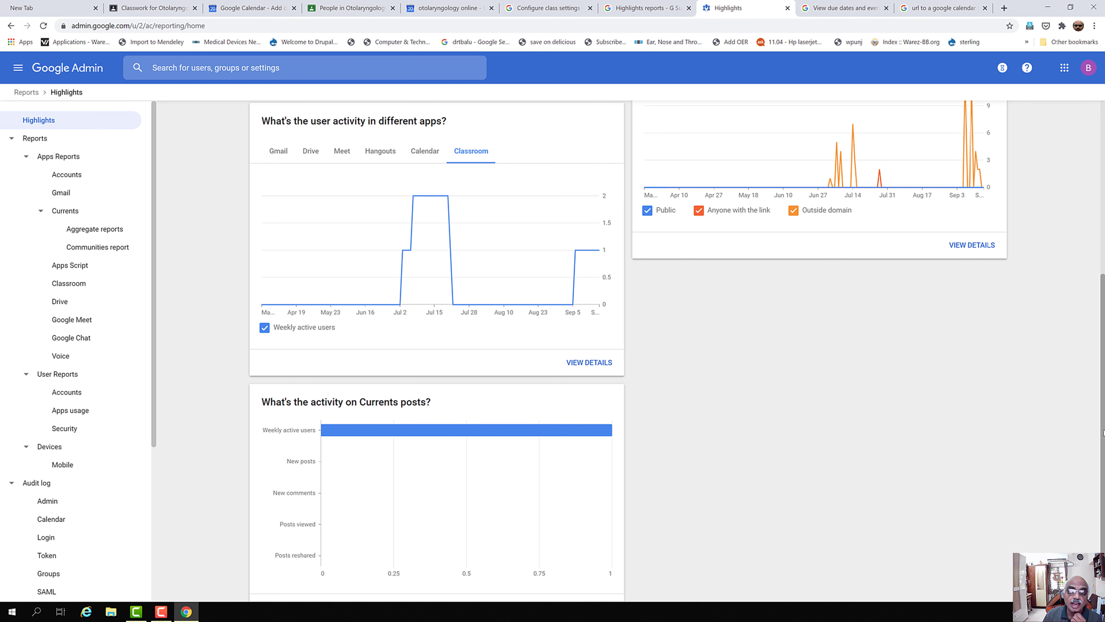
pyautogui.scroll(-1, 1103, 433)
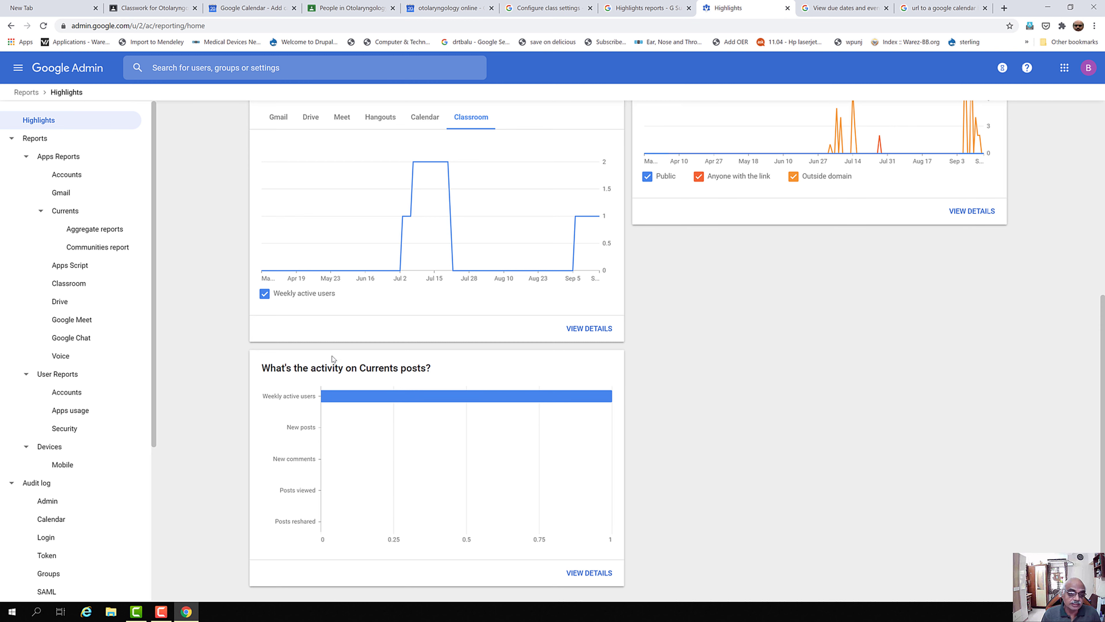
pyautogui.moveTo(328, 405)
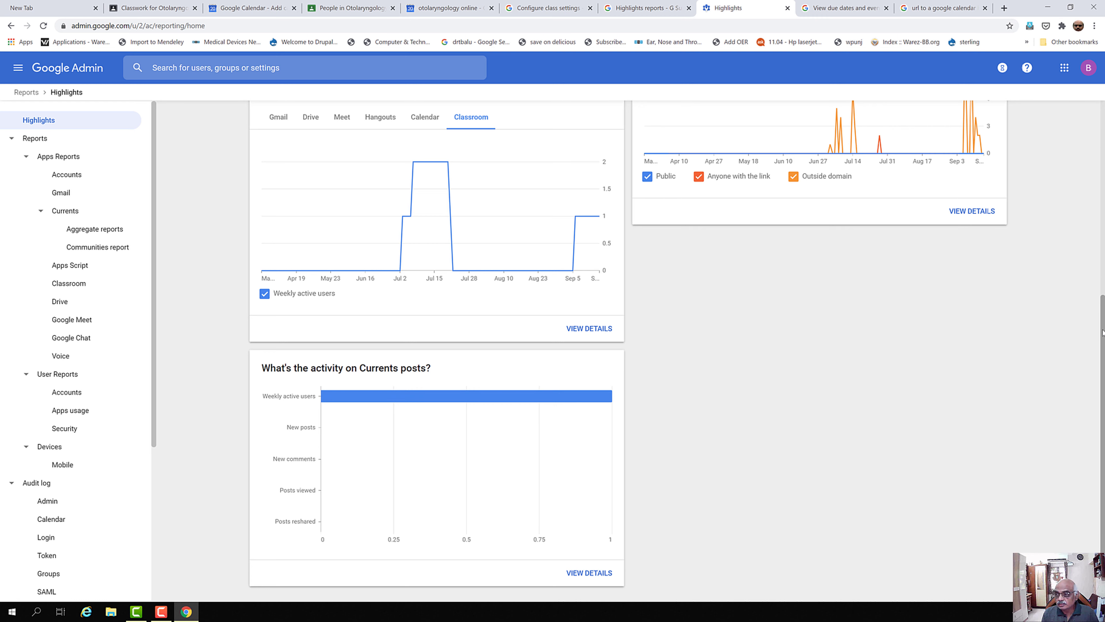
pyautogui.scroll(7, 1103, 334)
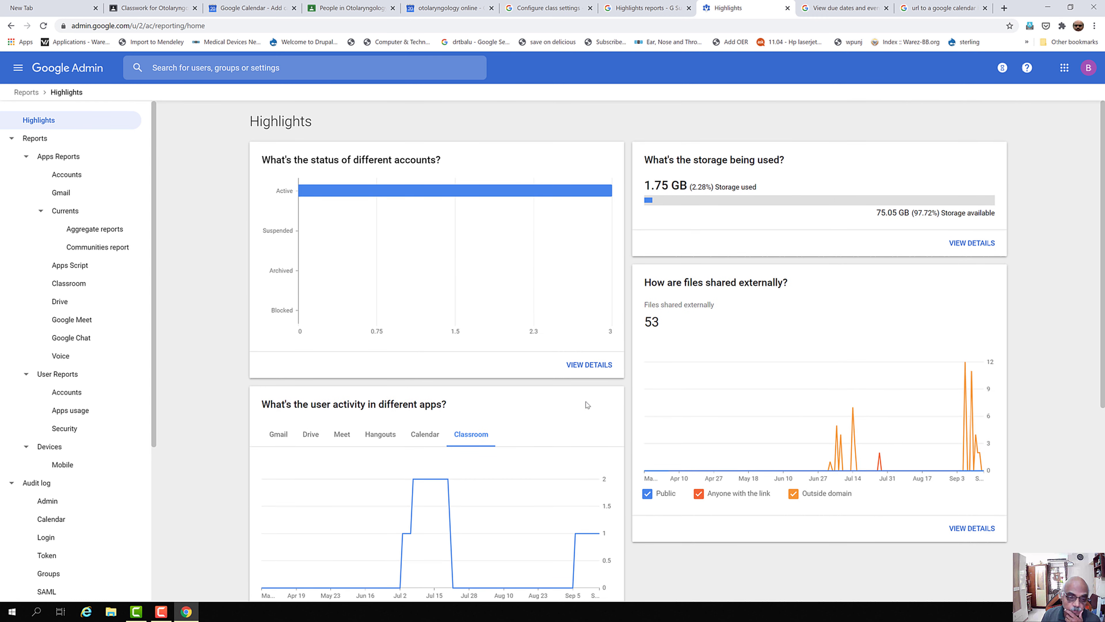
pyautogui.moveTo(334, 553)
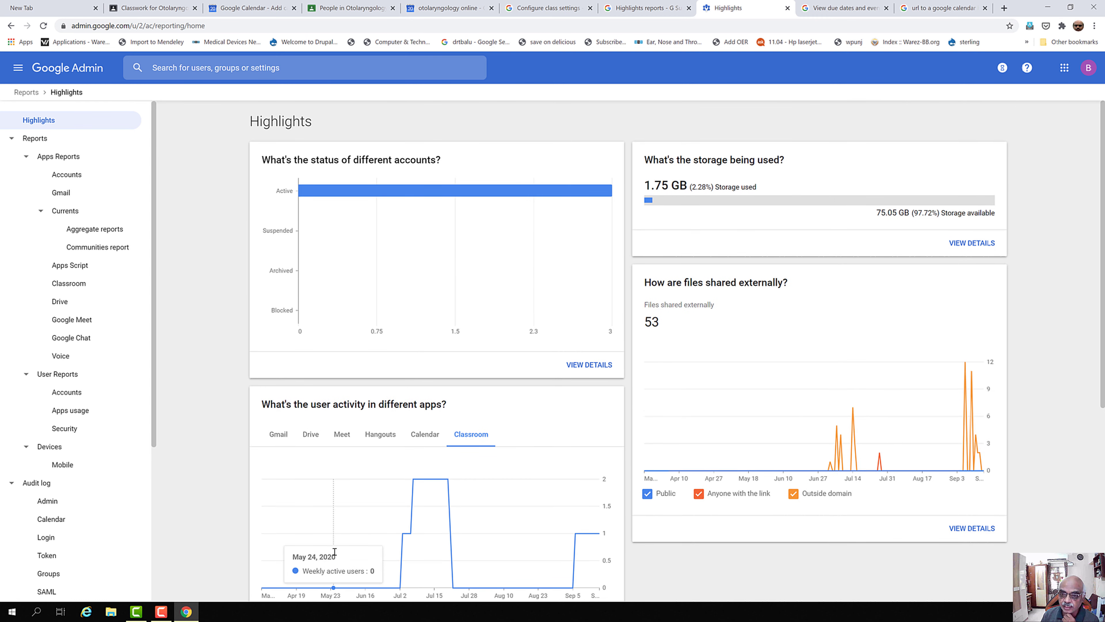
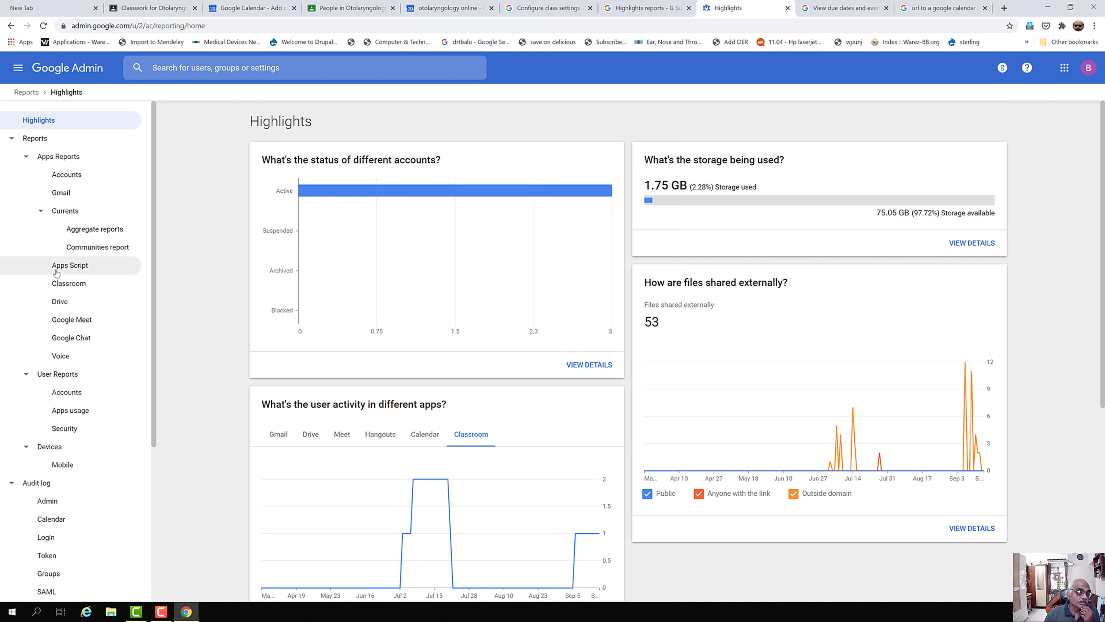
# Open the Accounts apps report and review the 2-Step verification and password length compliance charts
pyautogui.click(68, 175)
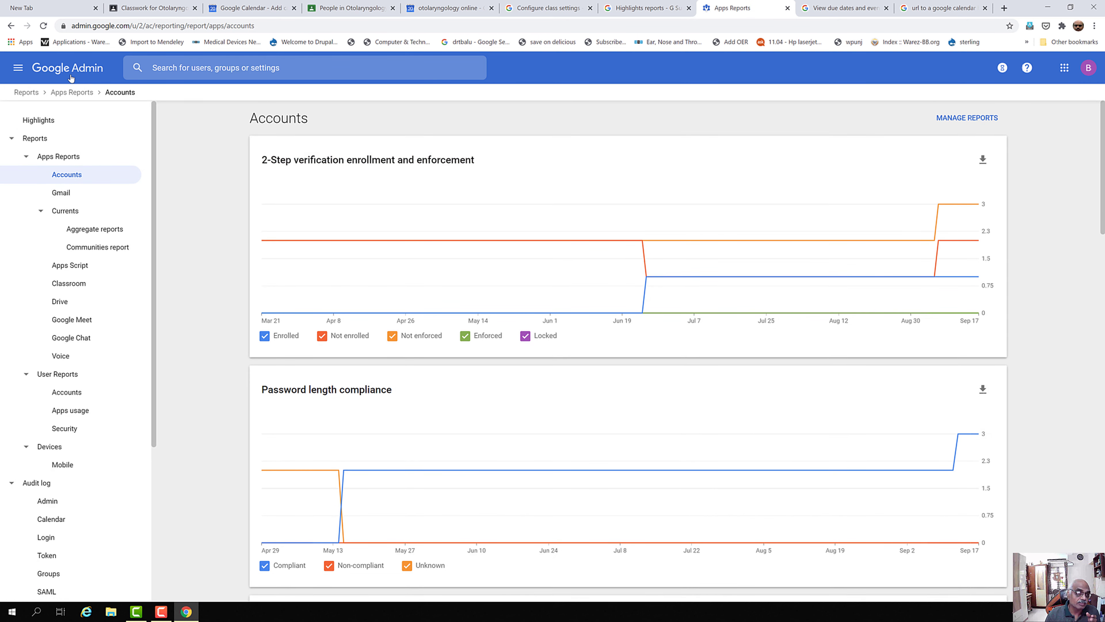
pyautogui.moveTo(428, 235)
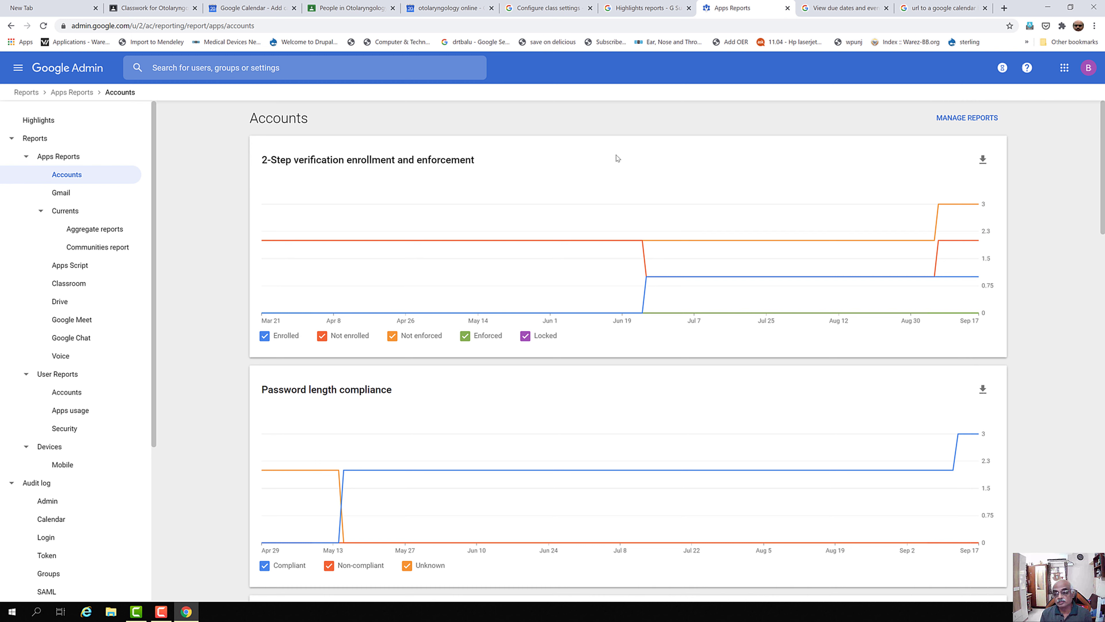
pyautogui.moveTo(1103, 209)
pyautogui.mouseDown()
pyautogui.moveTo(1103, 240)
pyautogui.moveTo(1099, 189)
pyautogui.mouseUp()
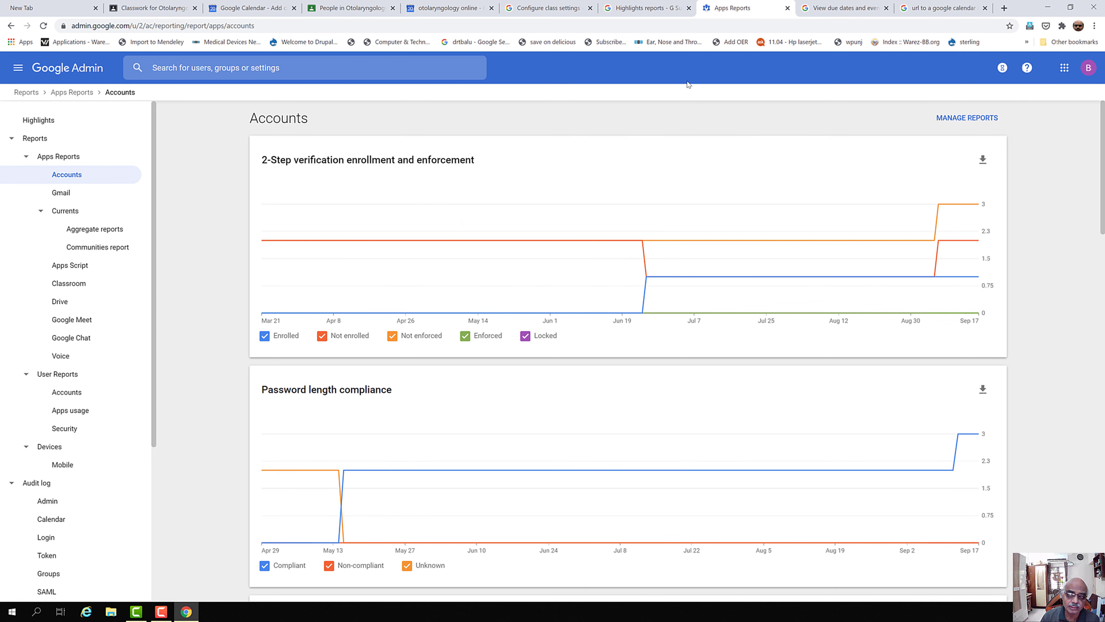
pyautogui.scroll(-4, 629, 349)
pyautogui.scroll(4, 629, 348)
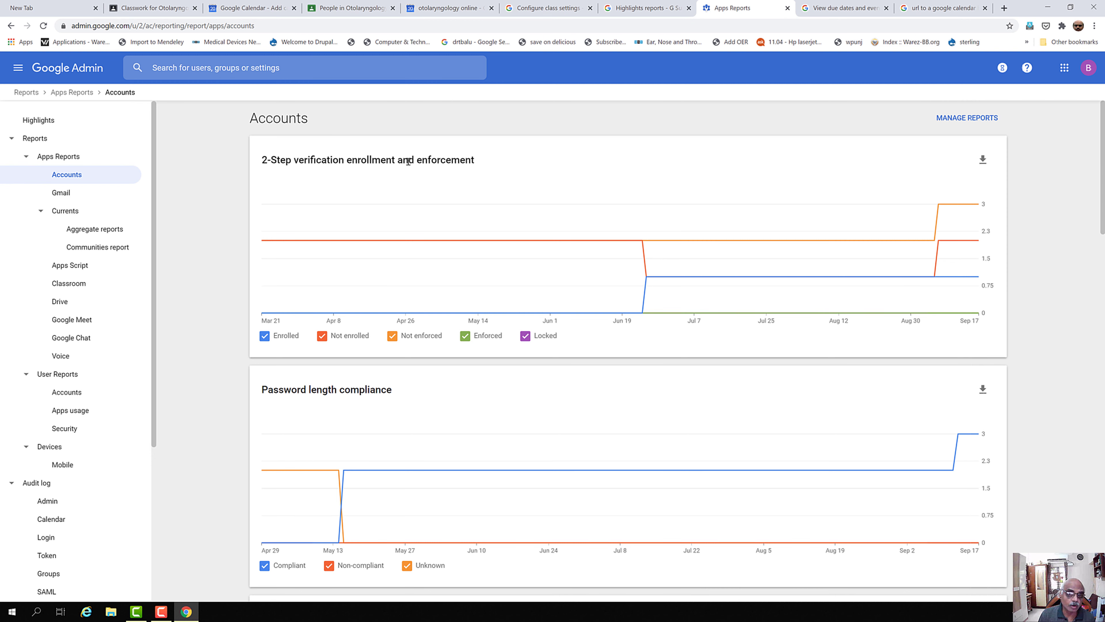
# Examine the 2-Step verification, password length compliance and password strength charts in the Accounts report
pyautogui.moveTo(455, 270)
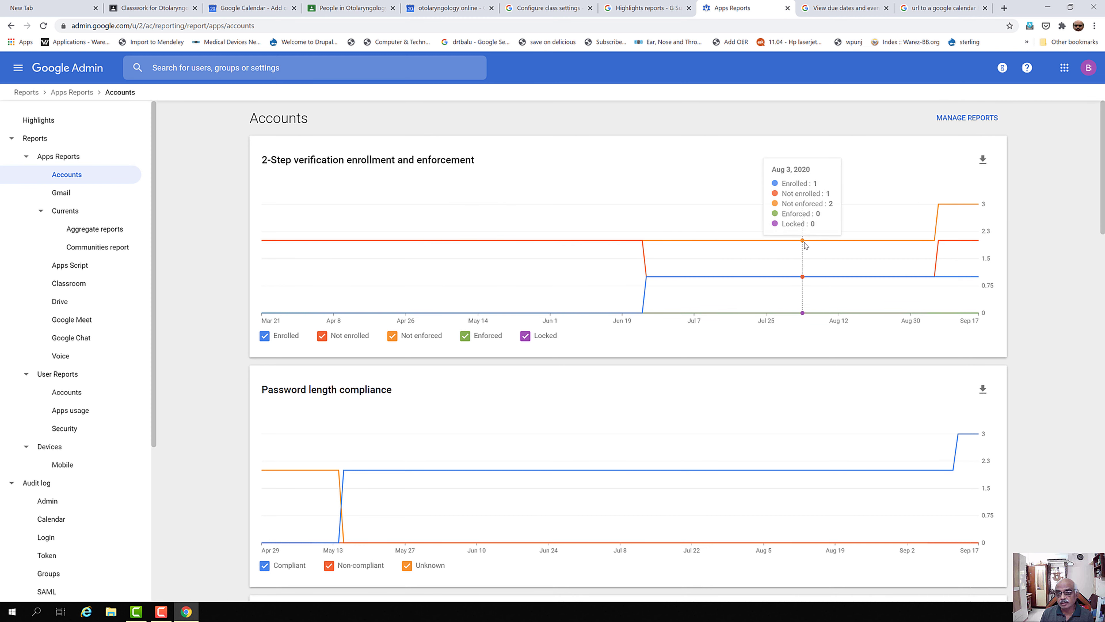
pyautogui.scroll(-3, 678, 228)
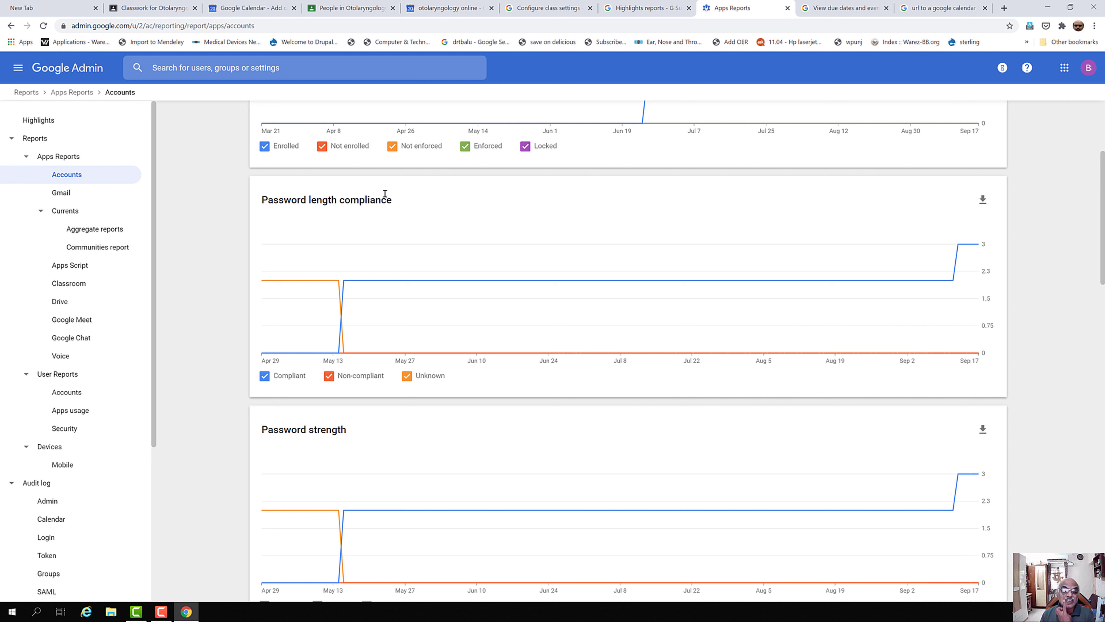
pyautogui.moveTo(587, 299)
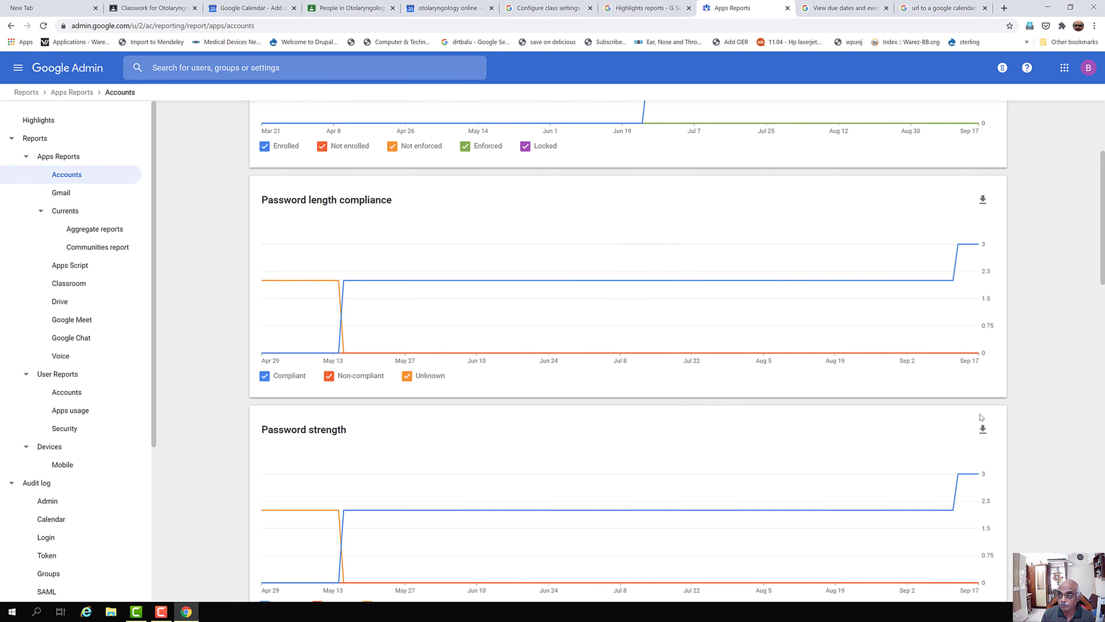
pyautogui.moveTo(1103, 229); pyautogui.dragTo(1103, 281)
pyautogui.scroll(-1, 1103, 281)
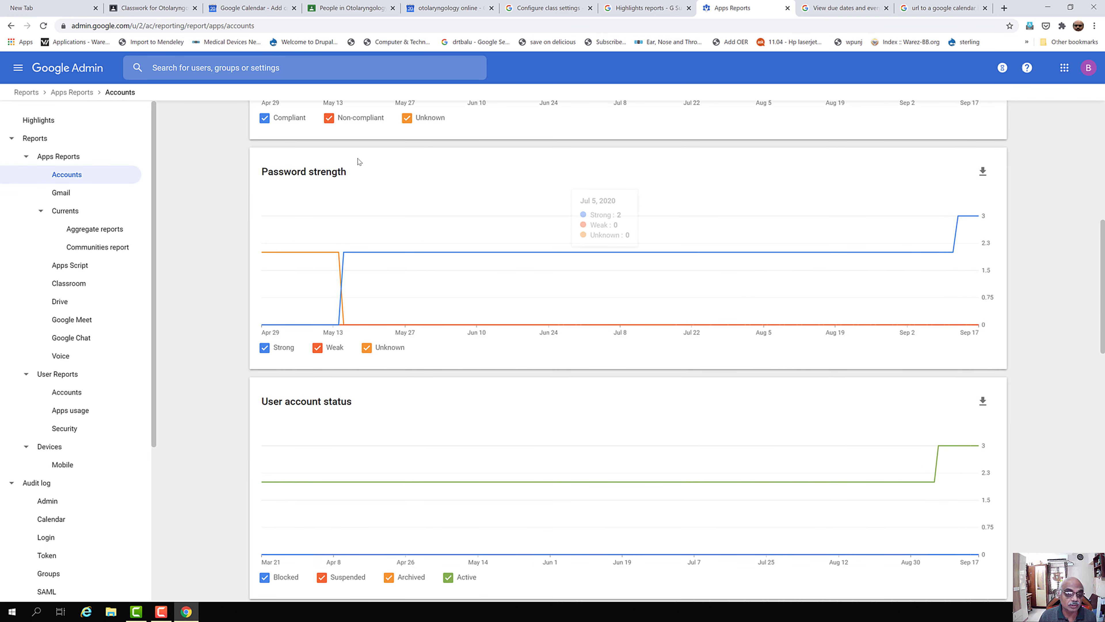
pyautogui.moveTo(276, 285)
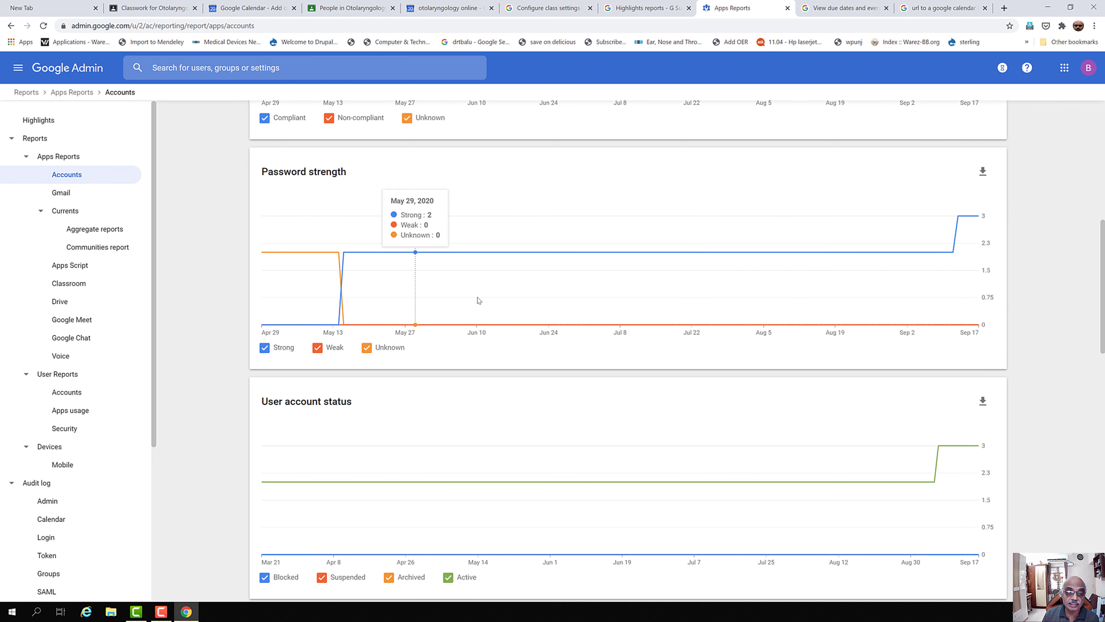
# Review the user account status, admin status, less secure apps access and storage charts in the Accounts report
pyautogui.moveTo(1102, 324); pyautogui.dragTo(1094, 394)
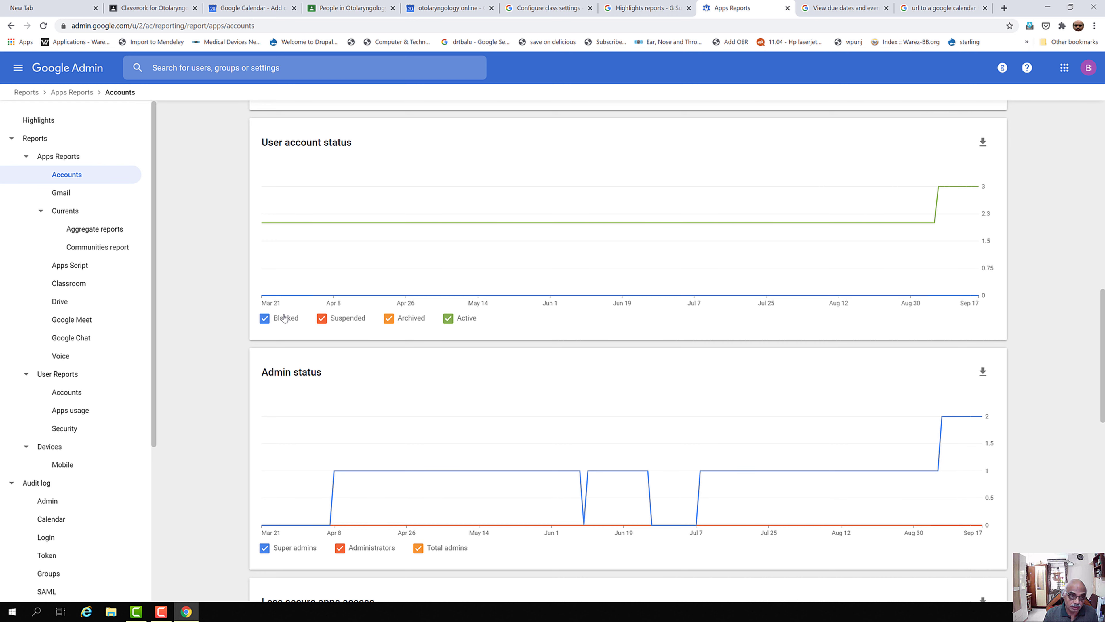
pyautogui.moveTo(1102, 418); pyautogui.dragTo(1103, 535)
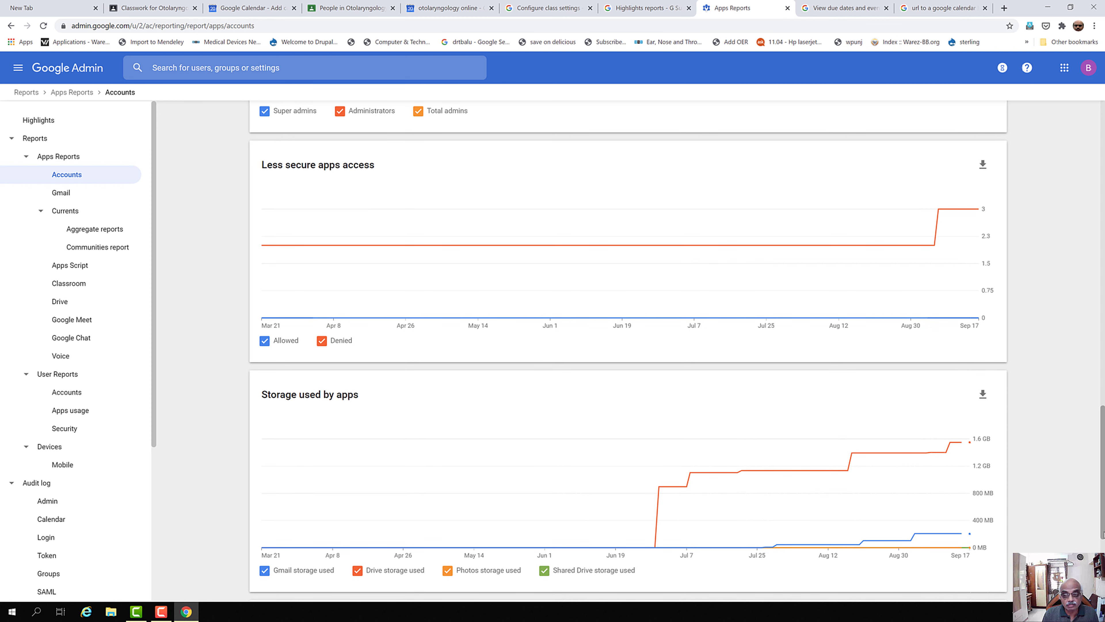
pyautogui.moveTo(1103, 535); pyautogui.dragTo(1103, 596)
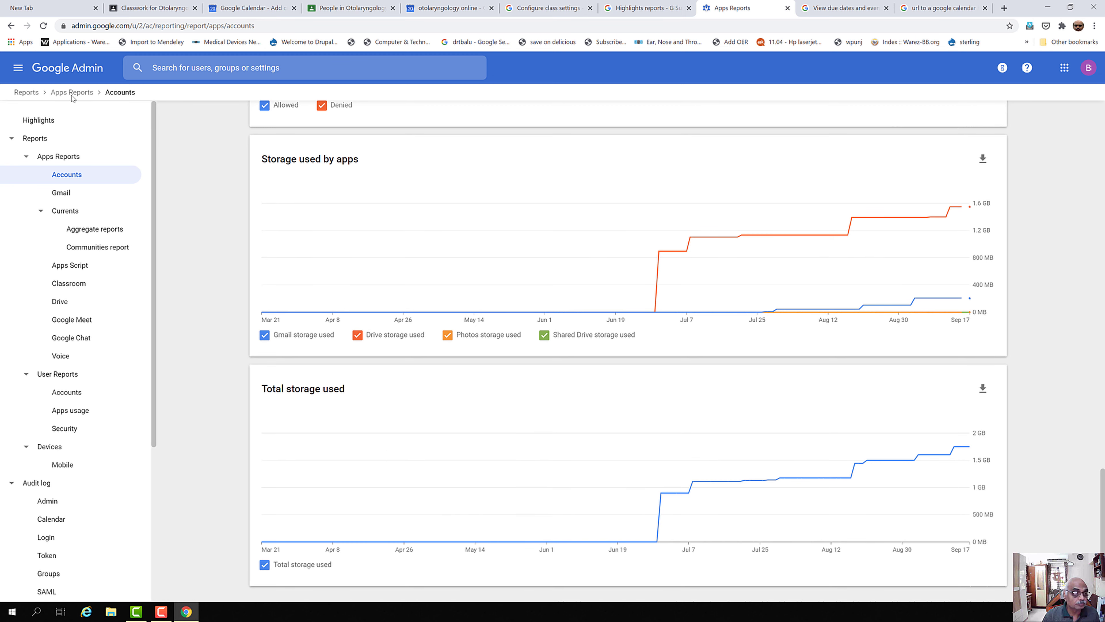
# Open the Gmail apps report and check the download format options for the Total emails chart without downloading
pyautogui.click(62, 194)
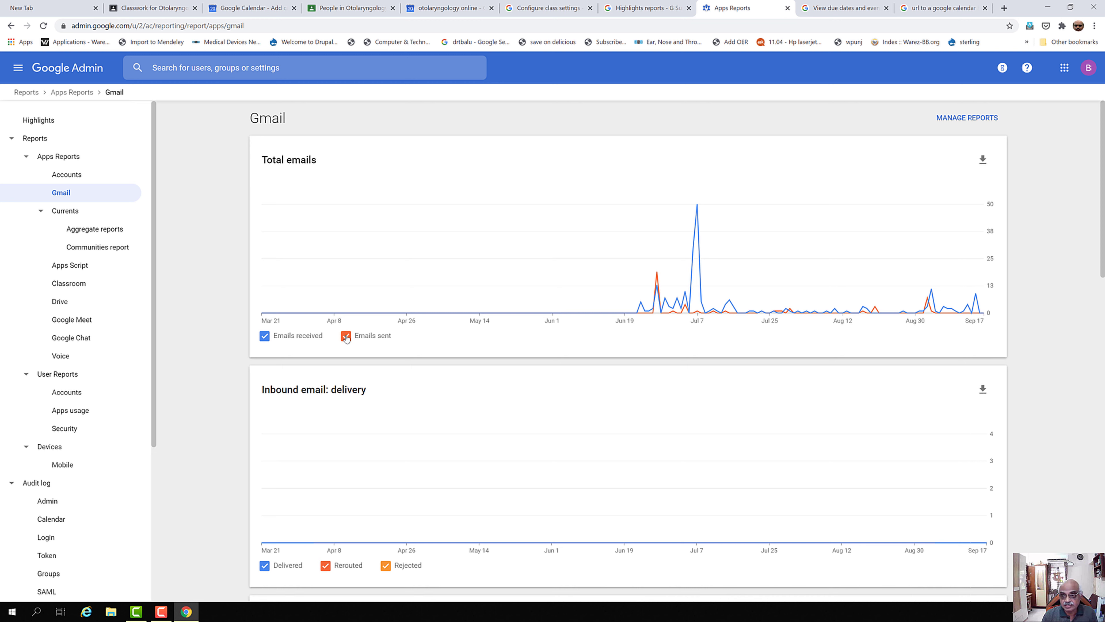
pyautogui.moveTo(686, 243)
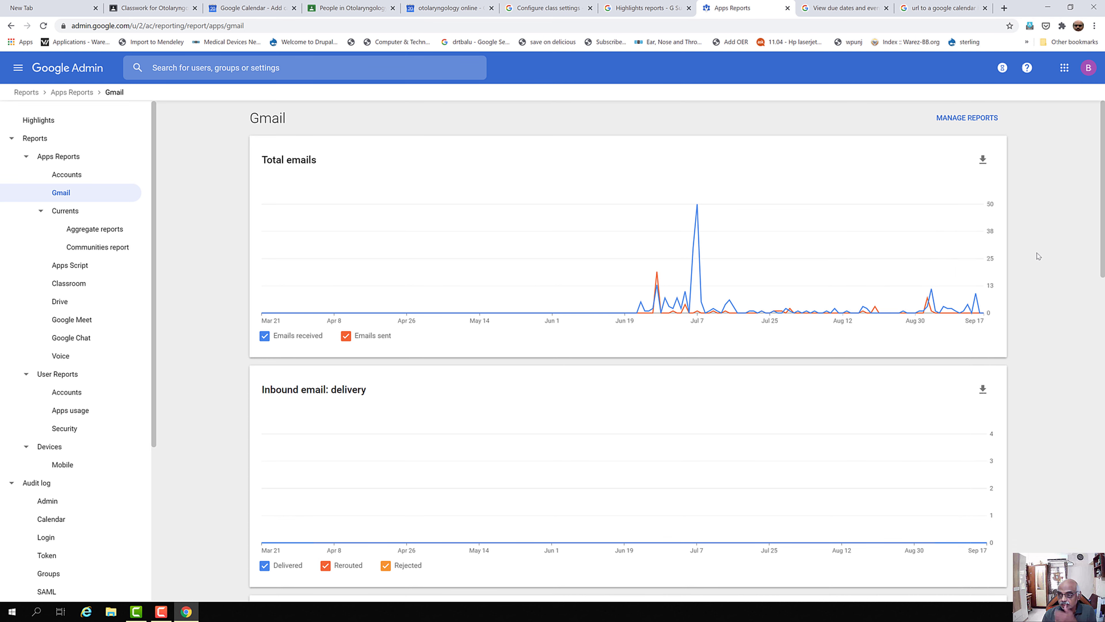
pyautogui.click(984, 161)
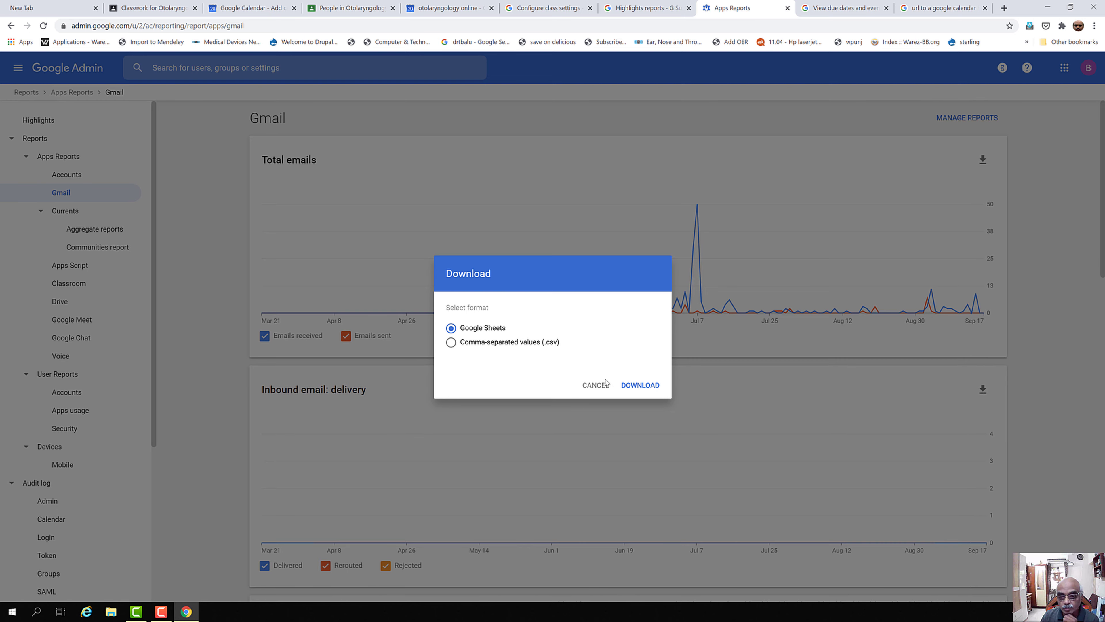
pyautogui.click(598, 385)
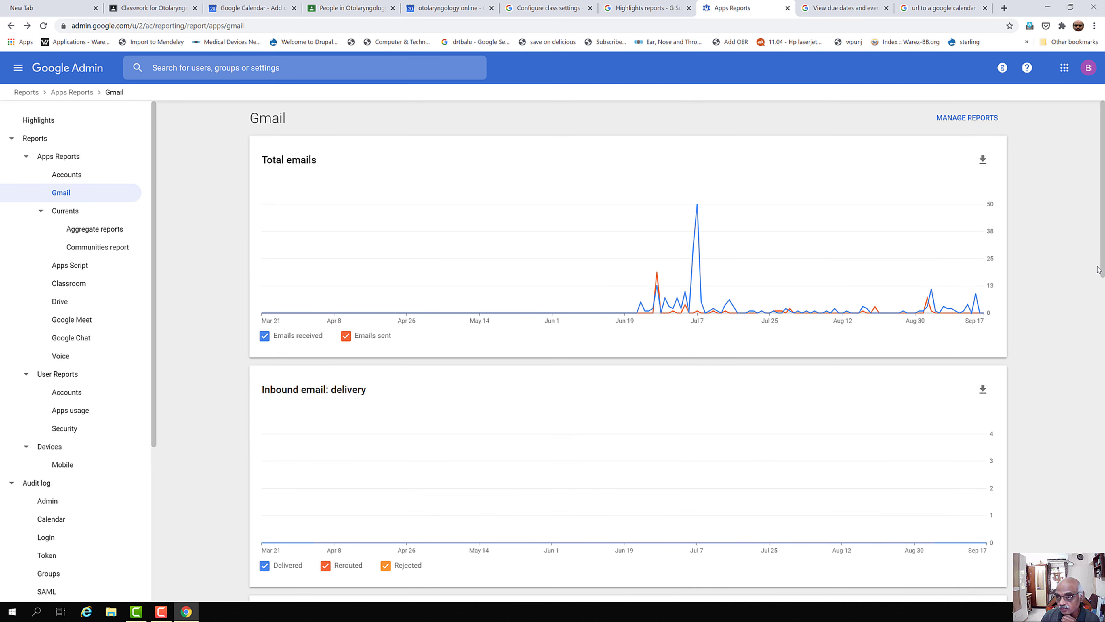
# Review the Gmail report's inbound delivery, spam and encryption charts and its outbound delivery and encryption charts
pyautogui.moveTo(1101, 270); pyautogui.dragTo(1100, 333)
pyautogui.moveTo(311, 314)
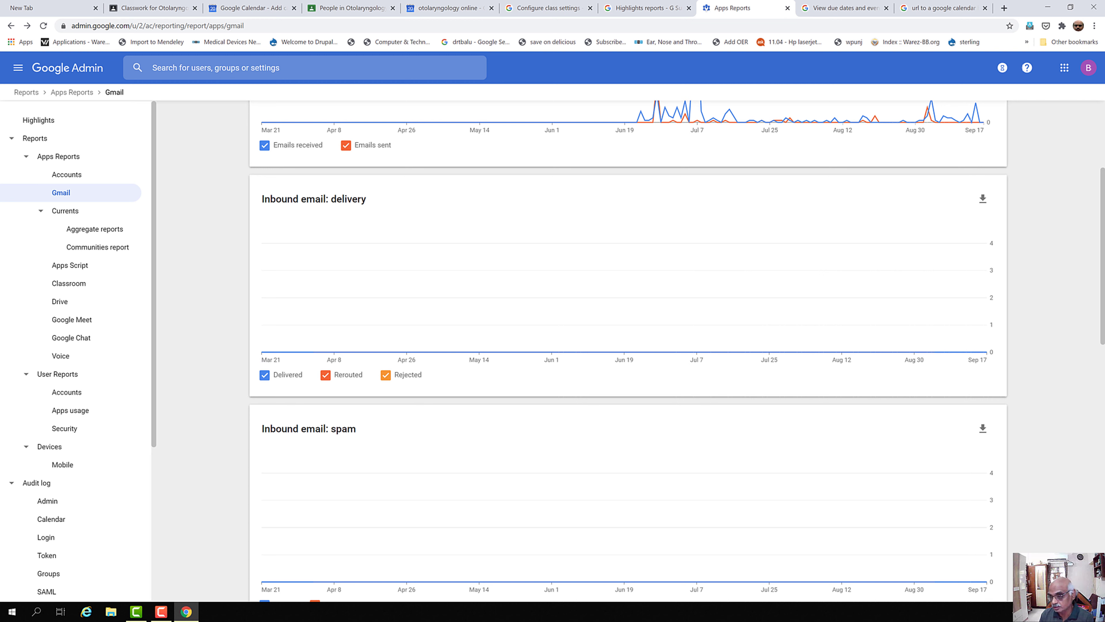
pyautogui.moveTo(982, 353)
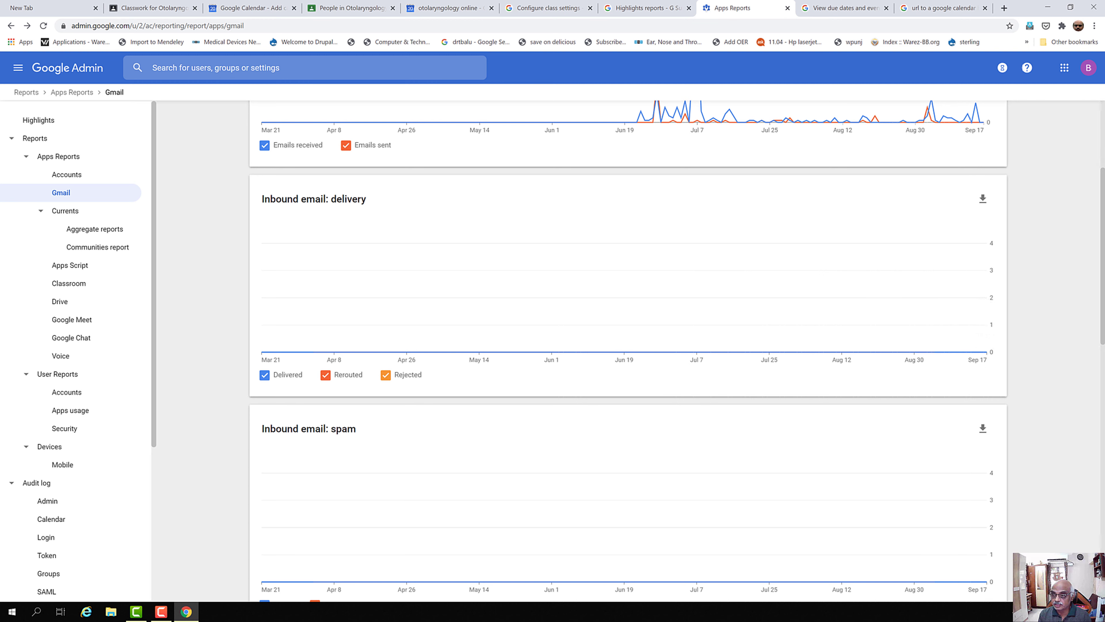
pyautogui.scroll(-5, 313, 279)
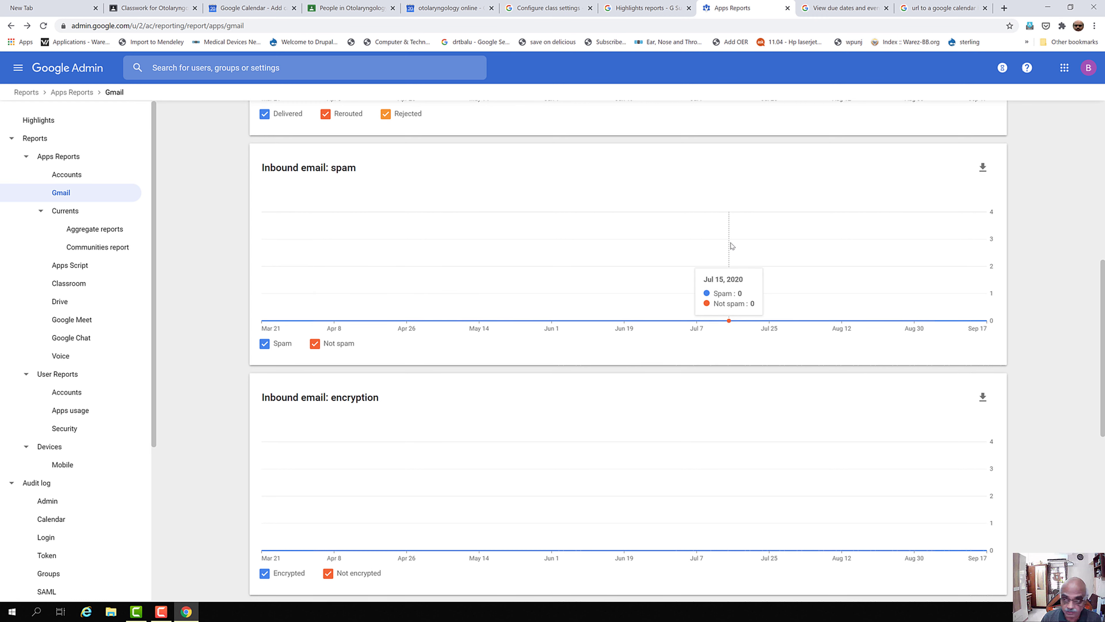
pyautogui.scroll(-3, 542, 443)
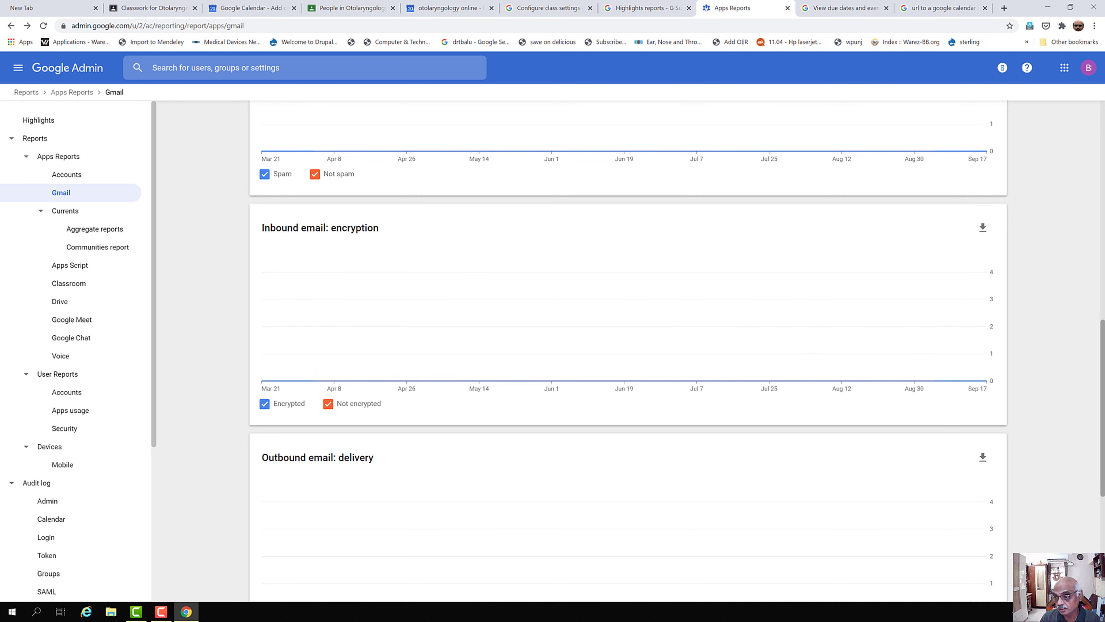
pyautogui.scroll(-5, 295, 287)
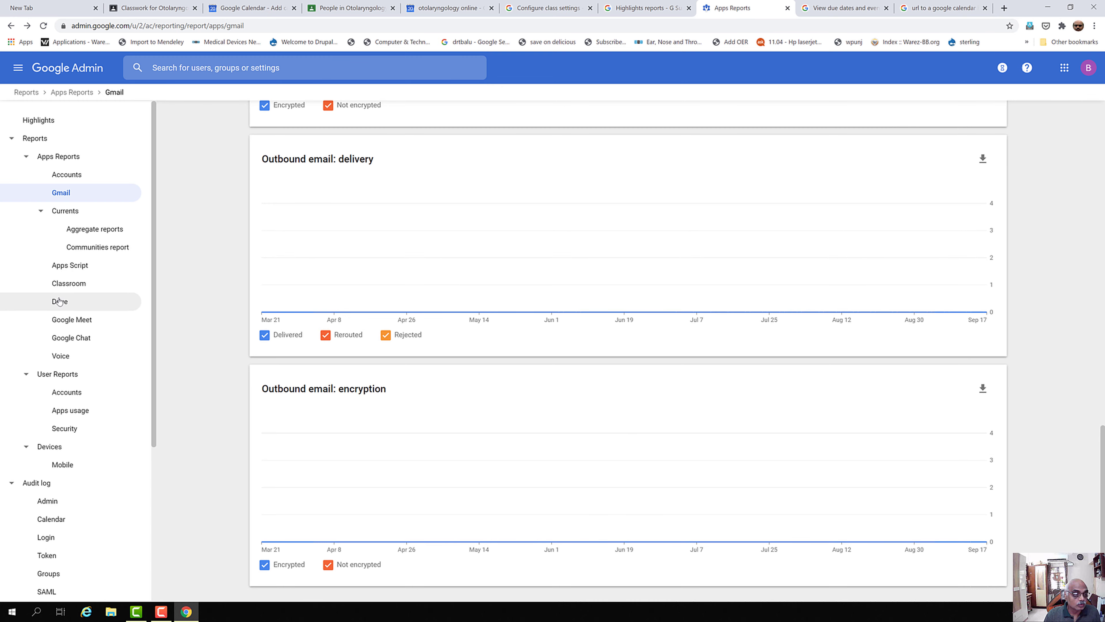
# Open the Classroom apps report and examine the 14-day active classes chart
pyautogui.click(62, 286)
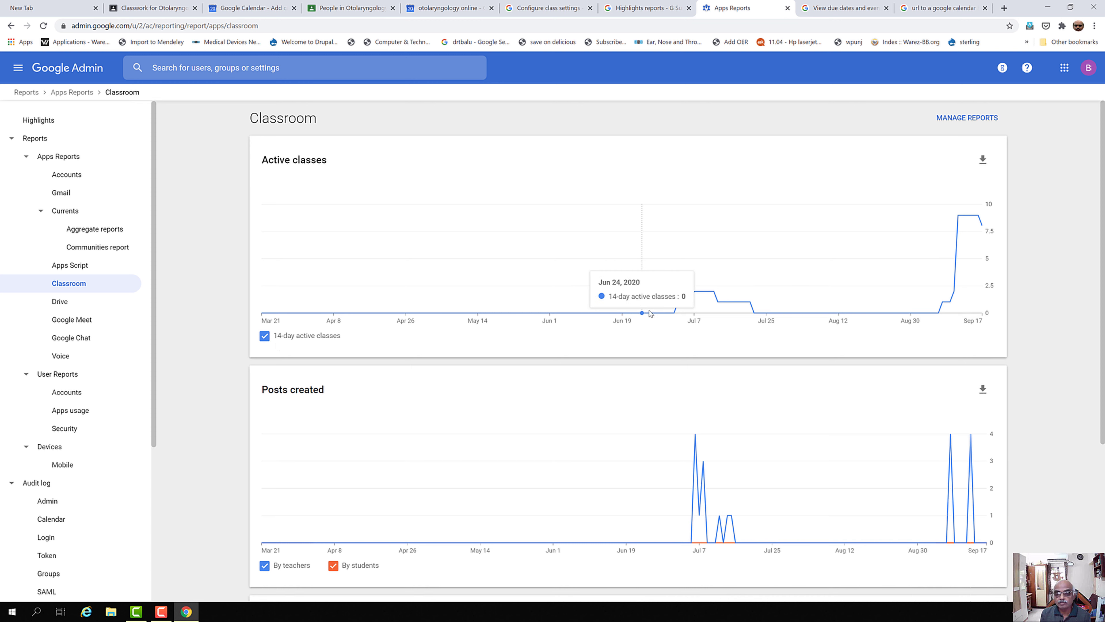
pyautogui.moveTo(699, 294)
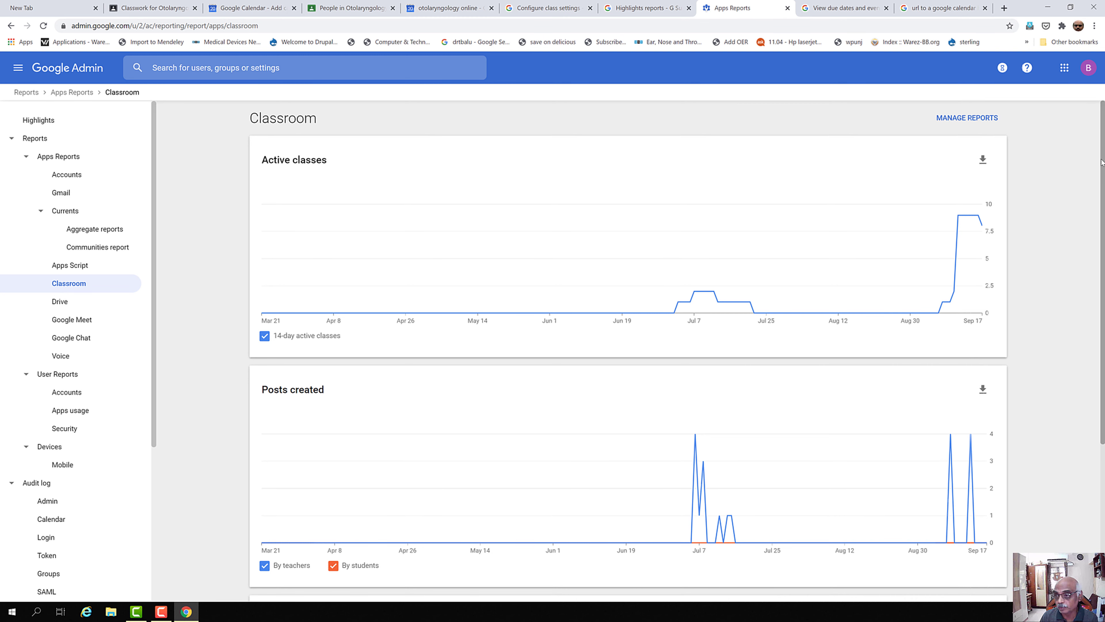
pyautogui.moveTo(1102, 161)
pyautogui.mouseDown()
pyautogui.moveTo(1101, 173)
pyautogui.moveTo(1102, 153)
pyautogui.mouseUp()
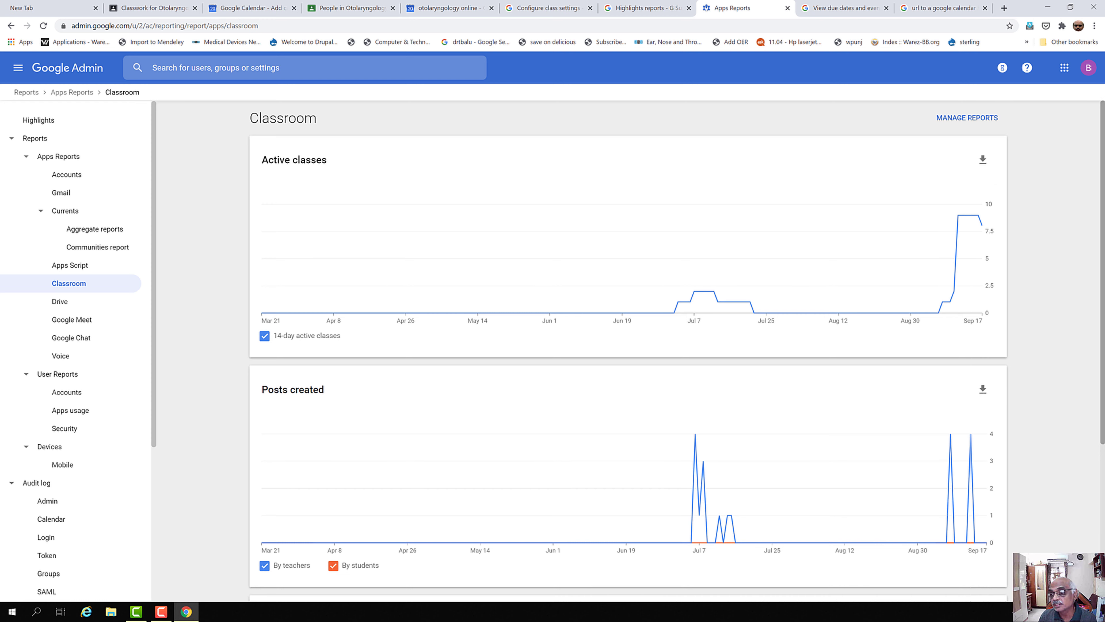
# Examine the Posts created chart by teachers and students and the Classes created chart in the Classroom report
pyautogui.moveTo(1102, 180); pyautogui.dragTo(1096, 336)
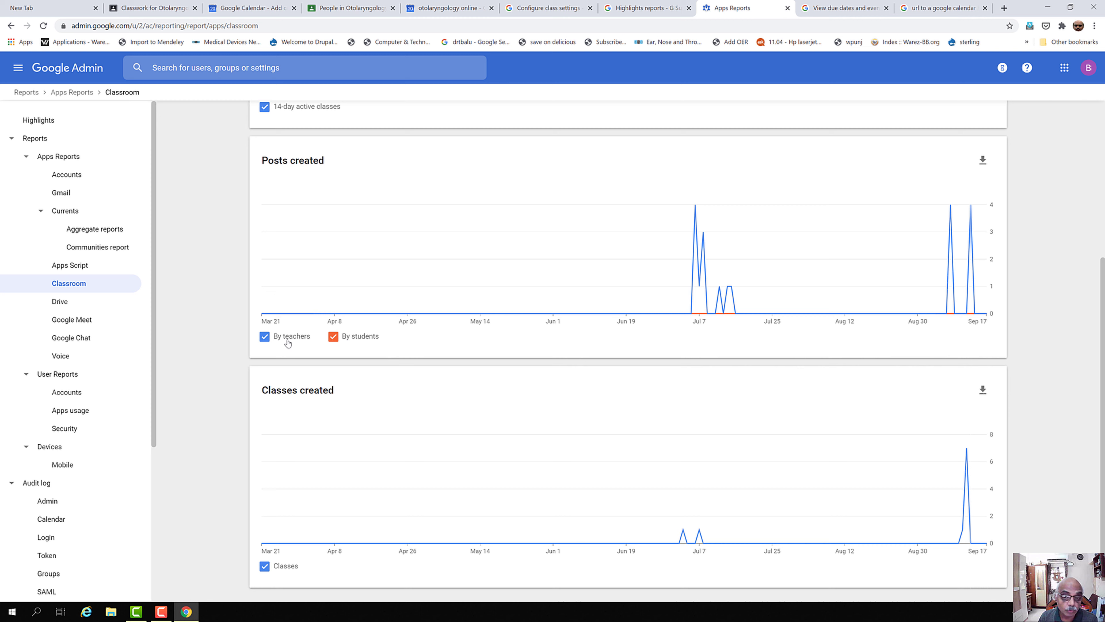
pyautogui.moveTo(705, 261)
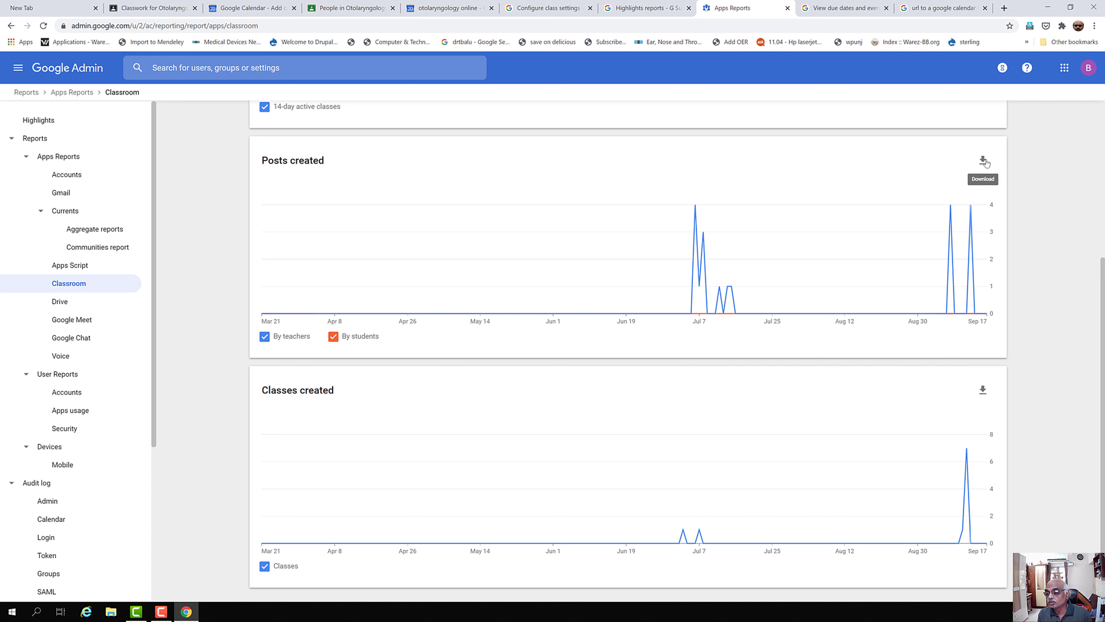
pyautogui.moveTo(1102, 383); pyautogui.dragTo(1102, 387)
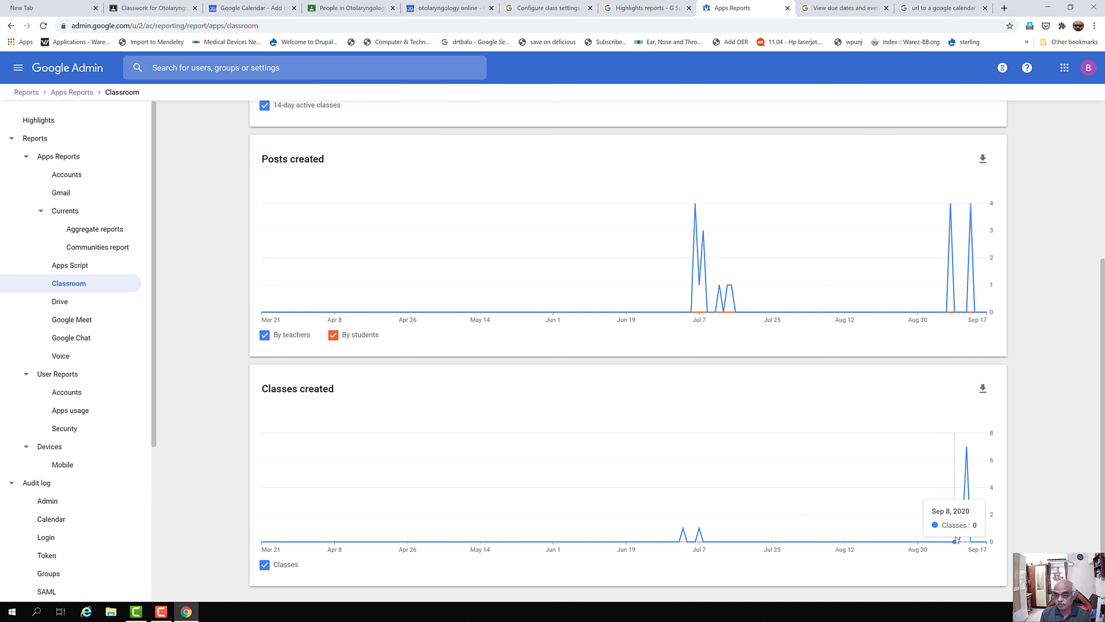
pyautogui.moveTo(966, 484)
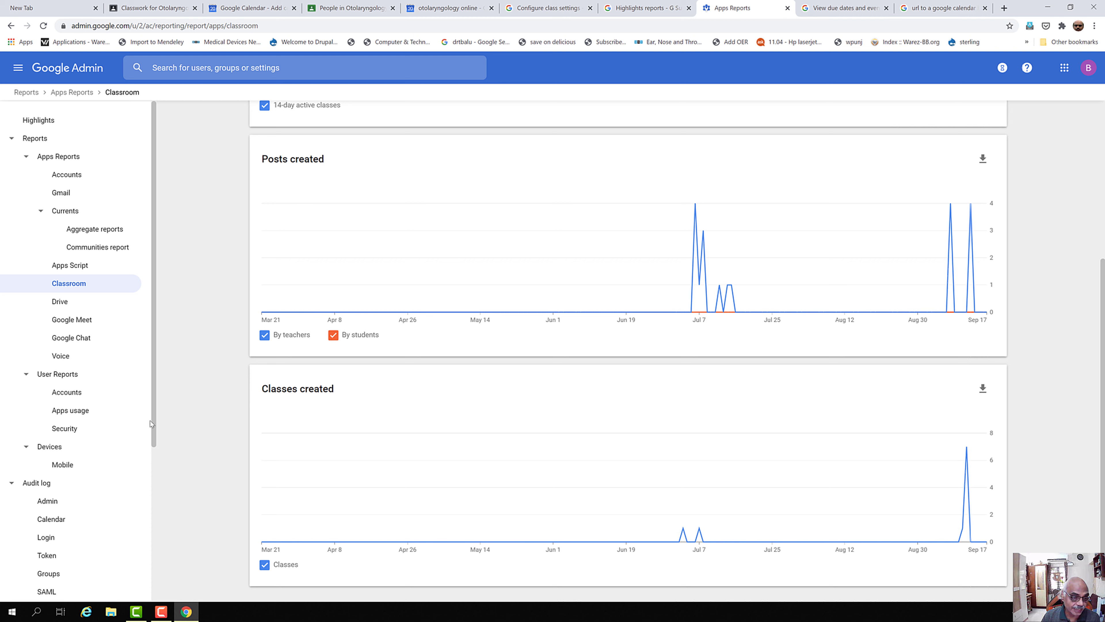
pyautogui.scroll(-1, 152, 417)
pyautogui.scroll(1, 152, 414)
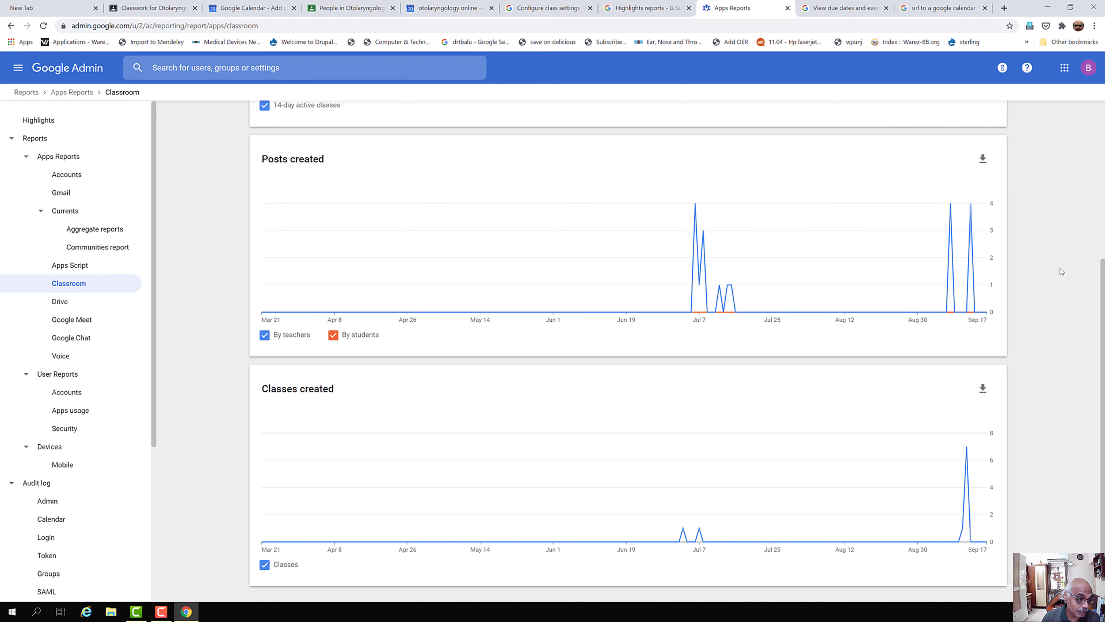
# Open the Drive apps report and review its external shares, internal shares, files added and active users charts
pyautogui.click(60, 302)
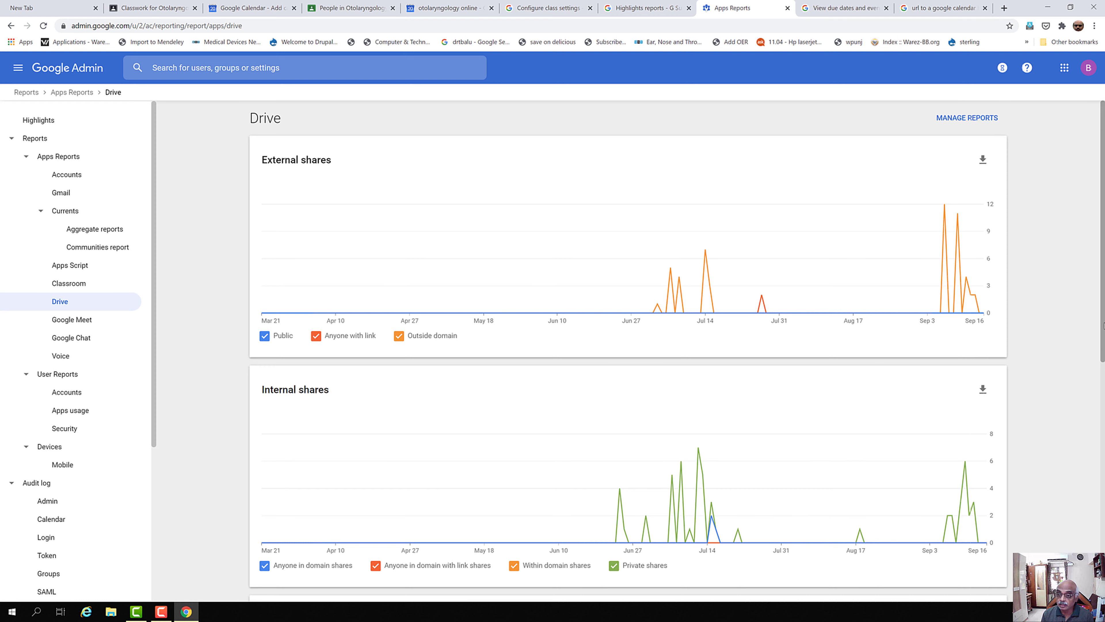
pyautogui.scroll(-5, 626, 348)
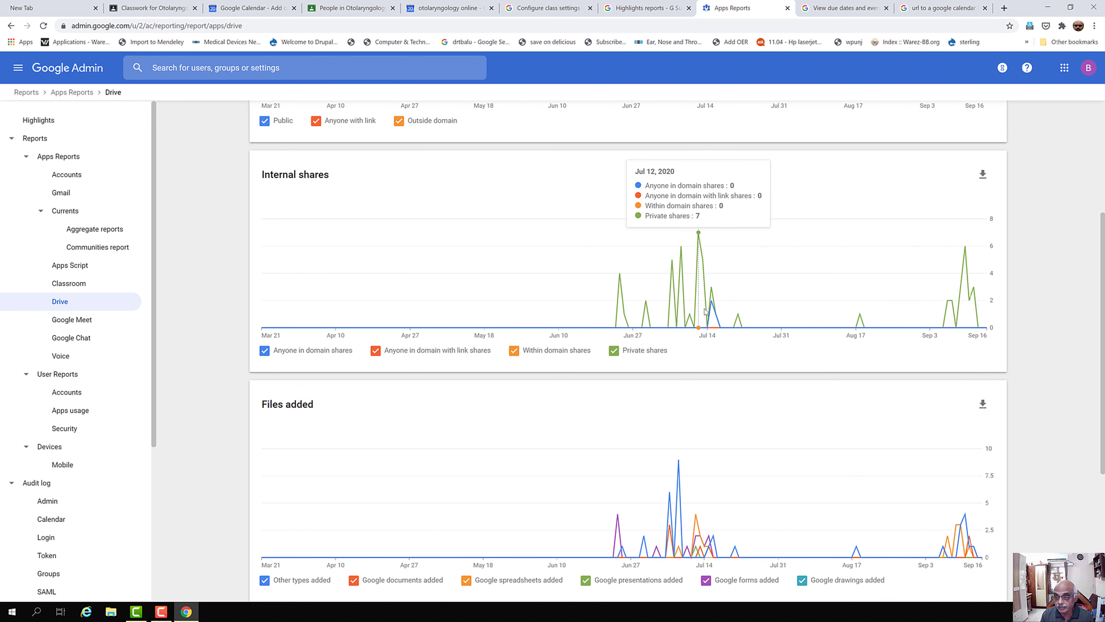
pyautogui.scroll(-5, 1104, 503)
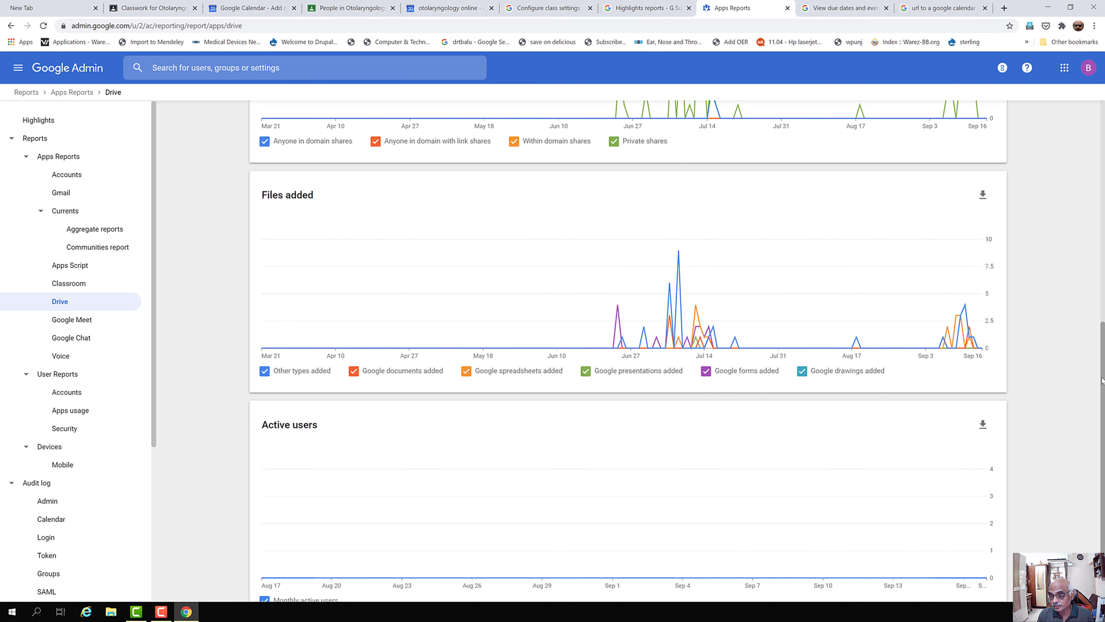
pyautogui.scroll(-1, 396, 306)
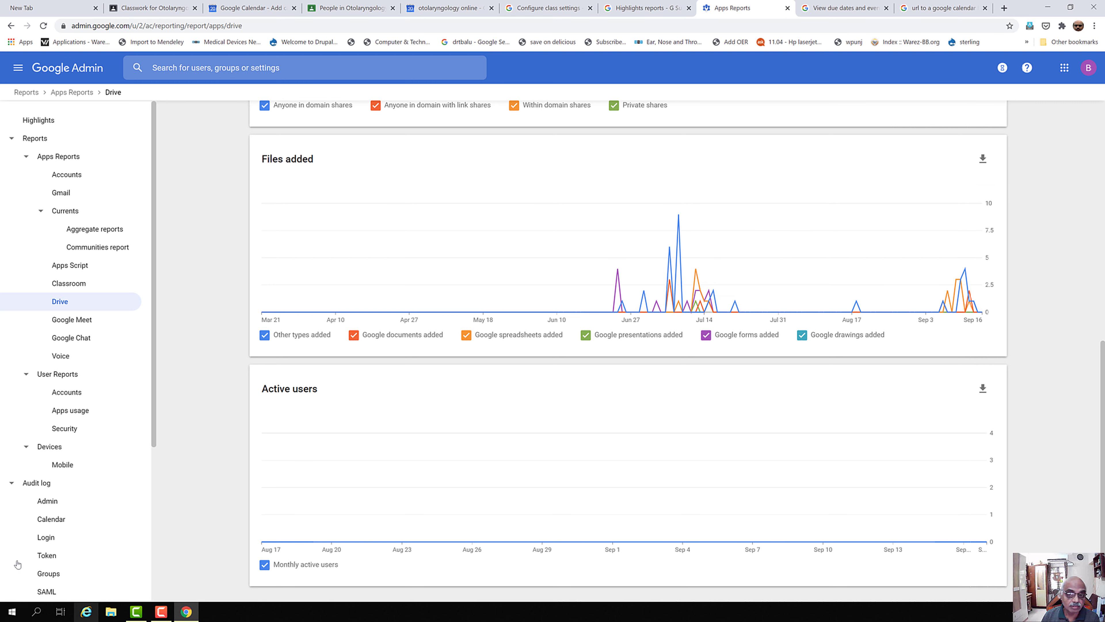
# View the Google Meet active users report and browse the participant records in the Google Meet audit log
pyautogui.click(81, 319)
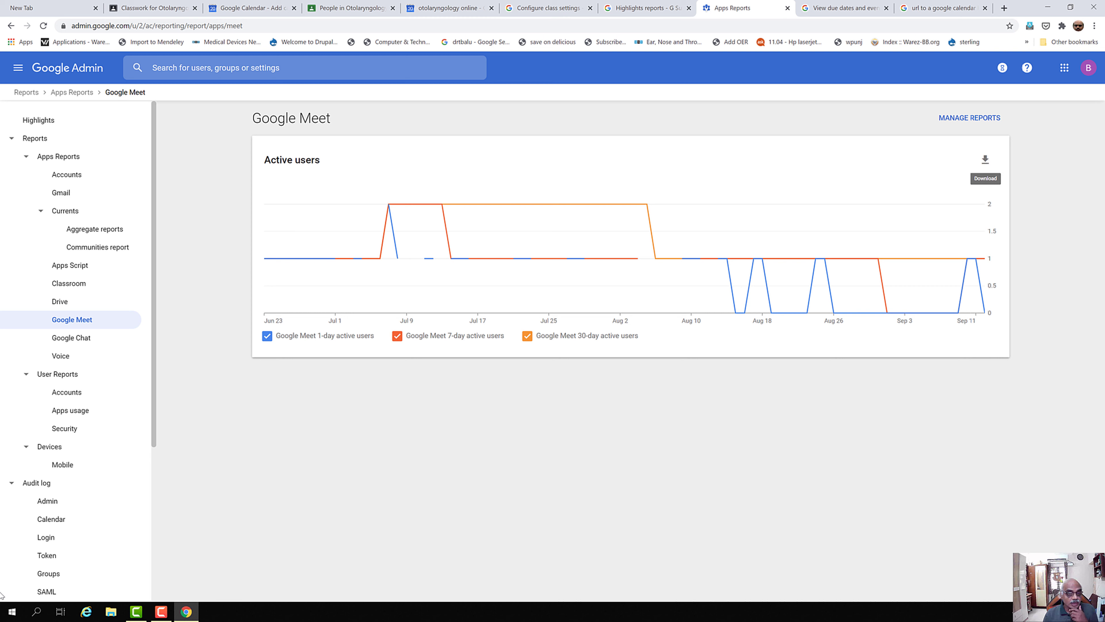
pyautogui.moveTo(152, 443); pyautogui.dragTo(155, 601)
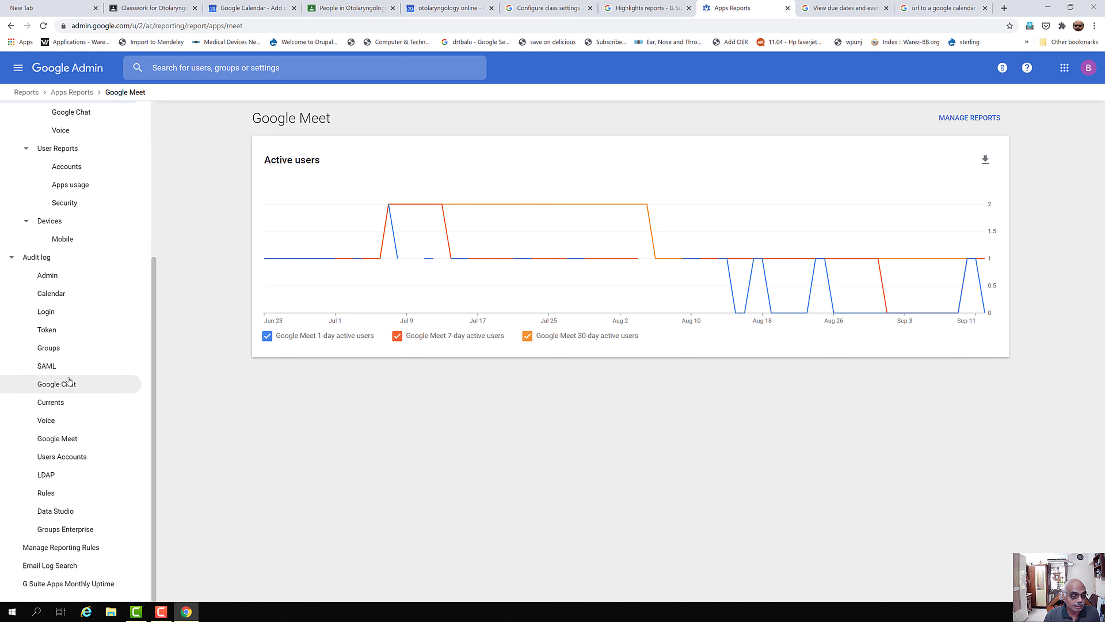
pyautogui.click(62, 443)
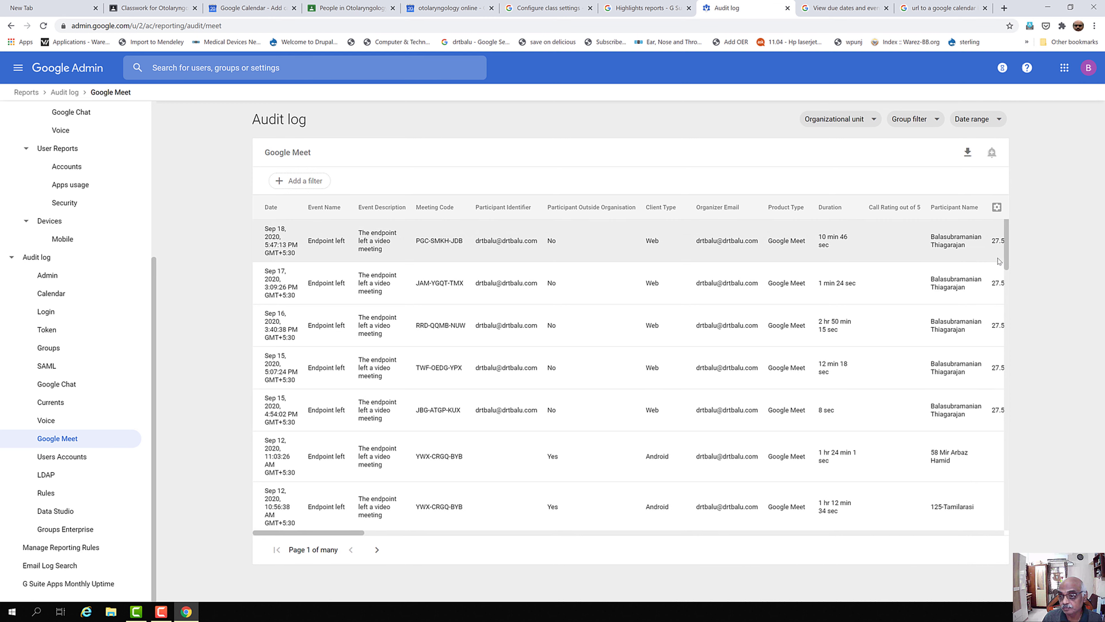
pyautogui.moveTo(1007, 263); pyautogui.dragTo(1010, 406)
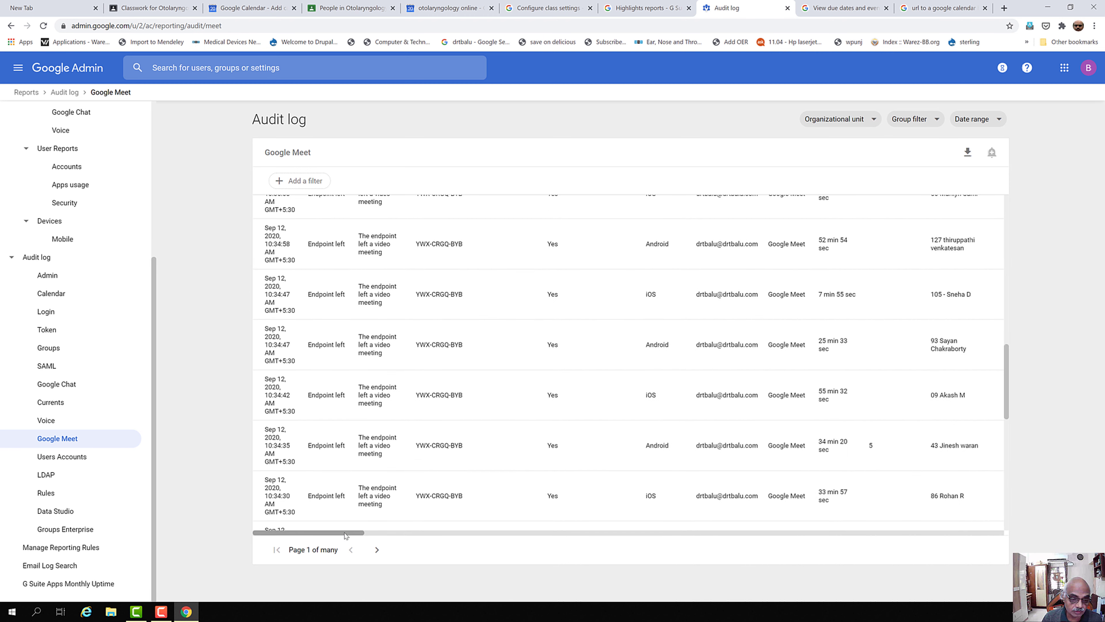
pyautogui.moveTo(345, 533); pyautogui.dragTo(394, 534)
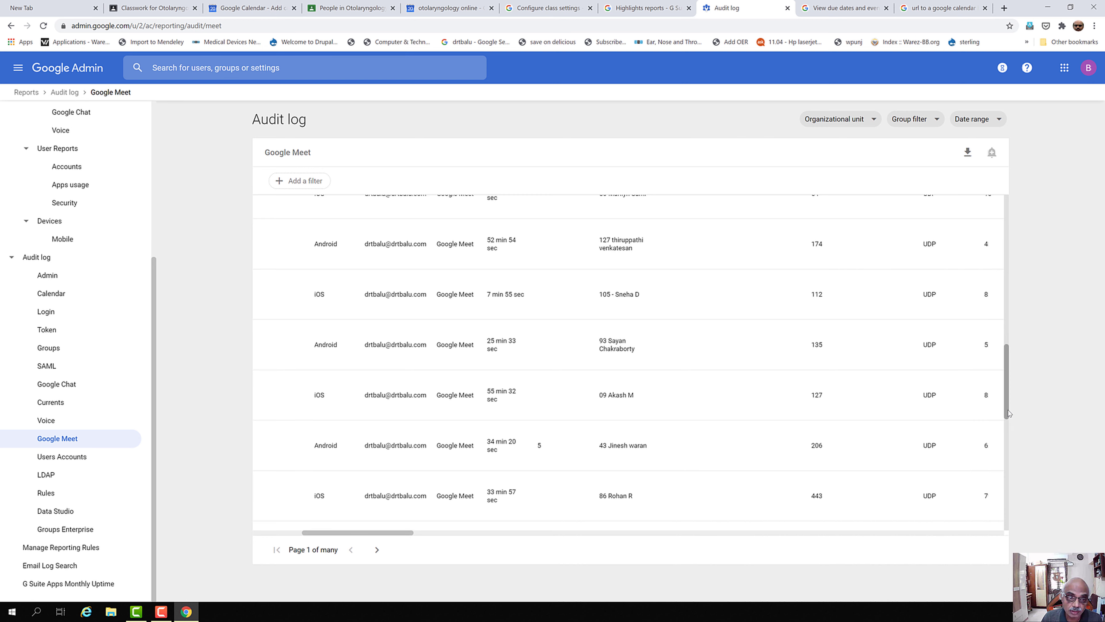
pyautogui.moveTo(1009, 413); pyautogui.dragTo(1002, 362)
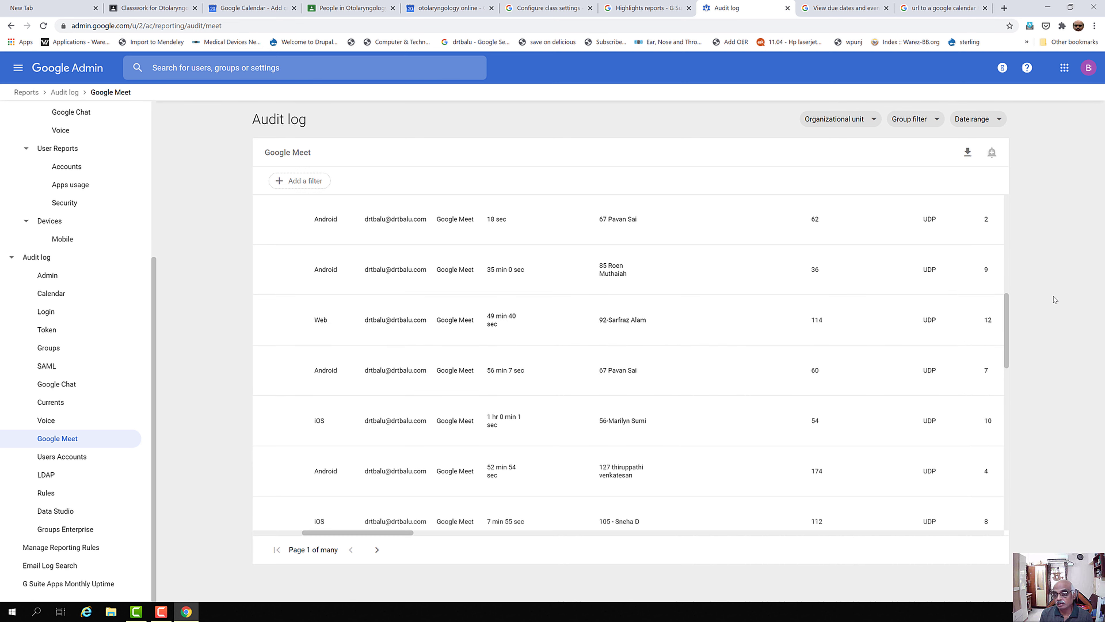
# Return to the first Google Meet audit records and review the full list of managed log columns without changing it
pyautogui.scroll(-1, 1008, 331)
pyautogui.moveTo(1009, 348); pyautogui.dragTo(1012, 224)
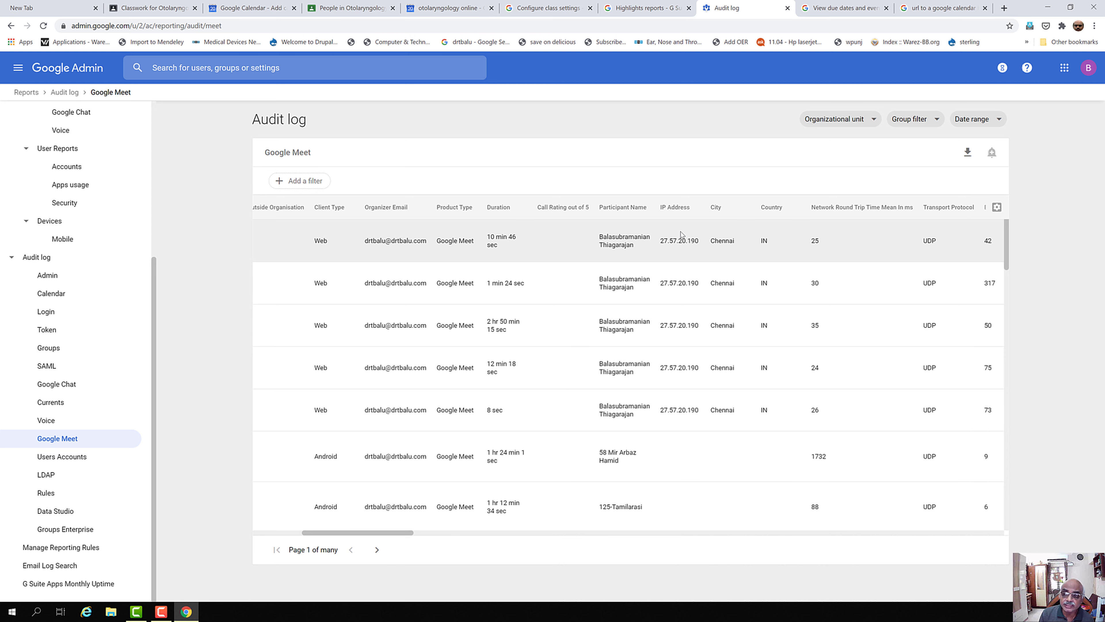
pyautogui.click(997, 208)
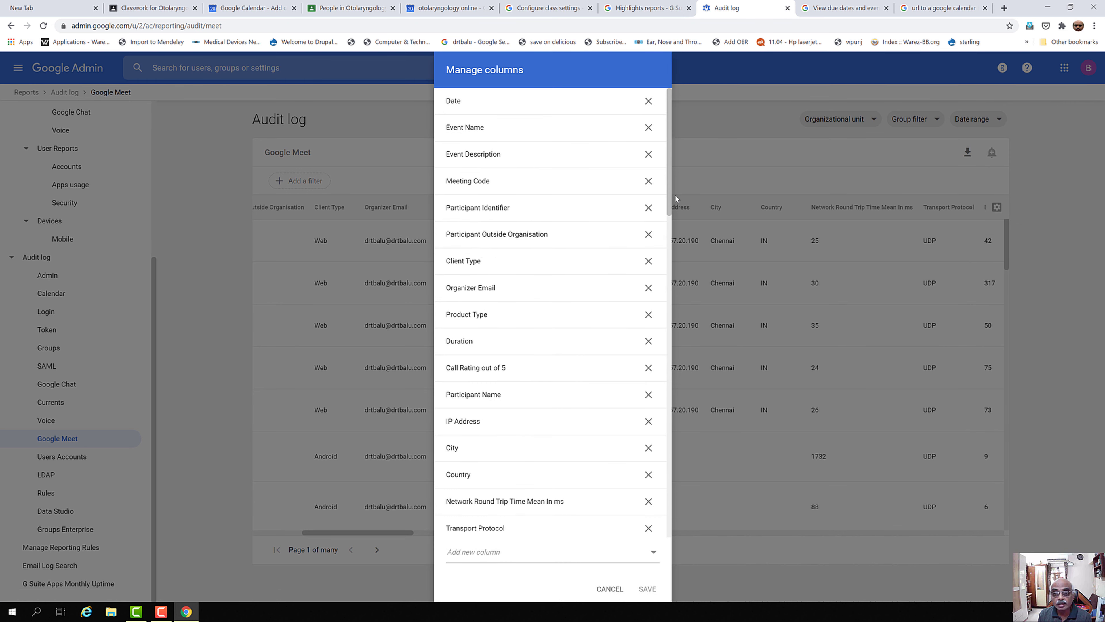
pyautogui.moveTo(669, 197); pyautogui.dragTo(665, 542)
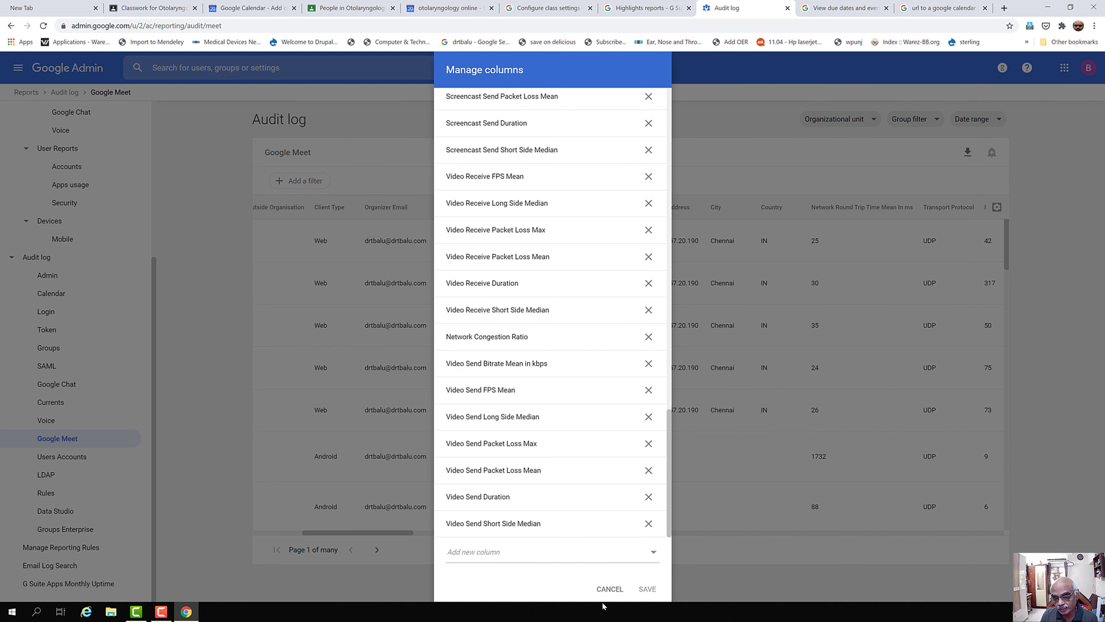
pyautogui.click(609, 588)
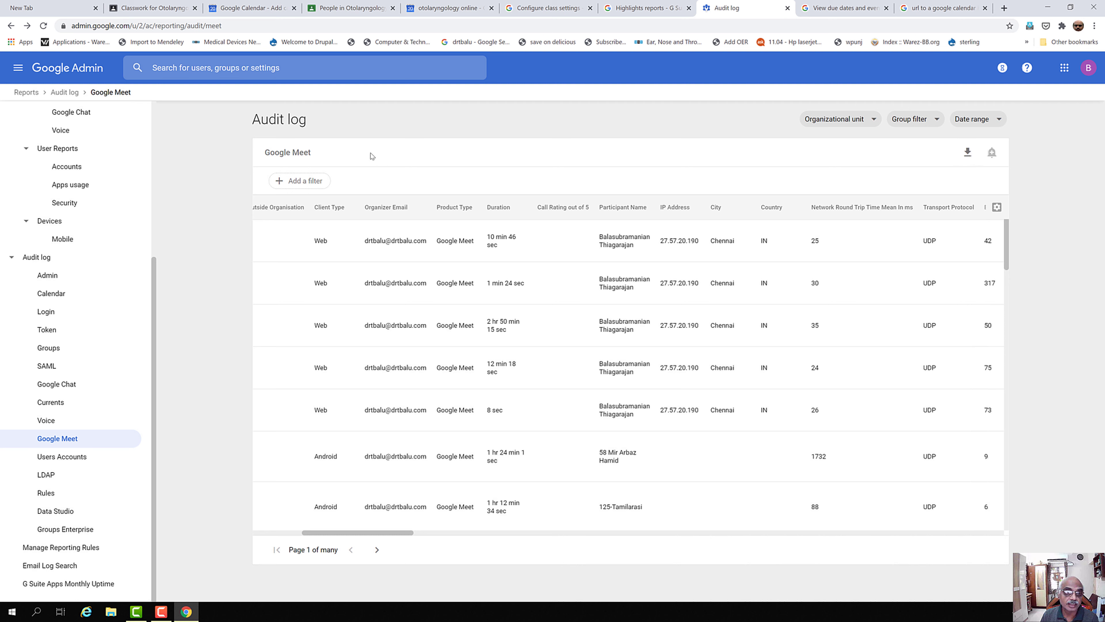
# Check the organizational unit and group filter options of the Google Meet audit log without applying either
pyautogui.click(873, 120)
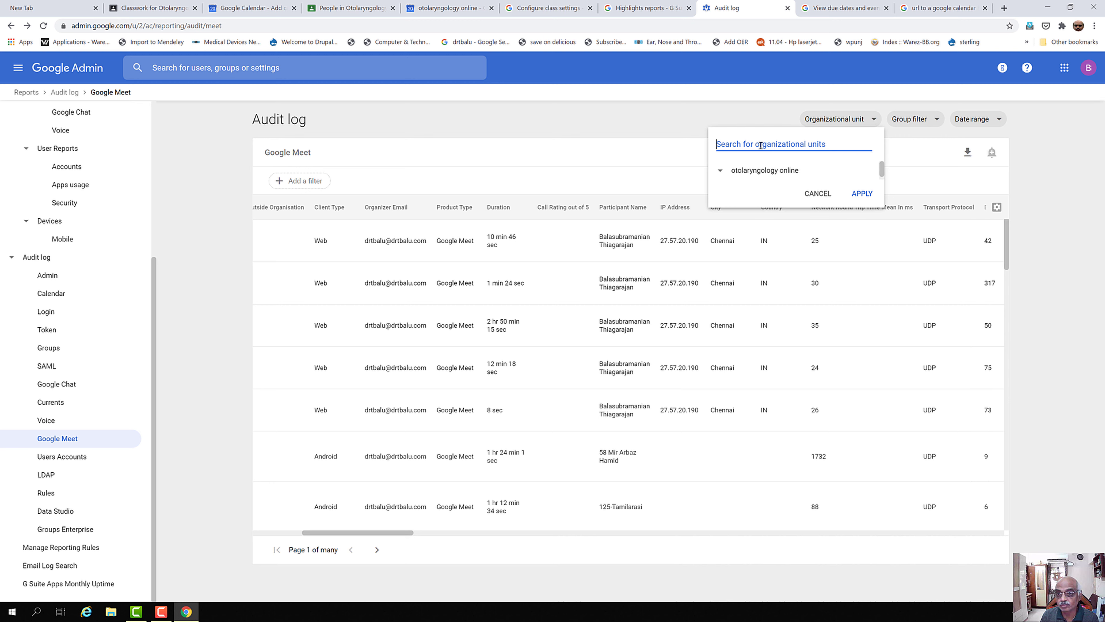
pyautogui.click(805, 194)
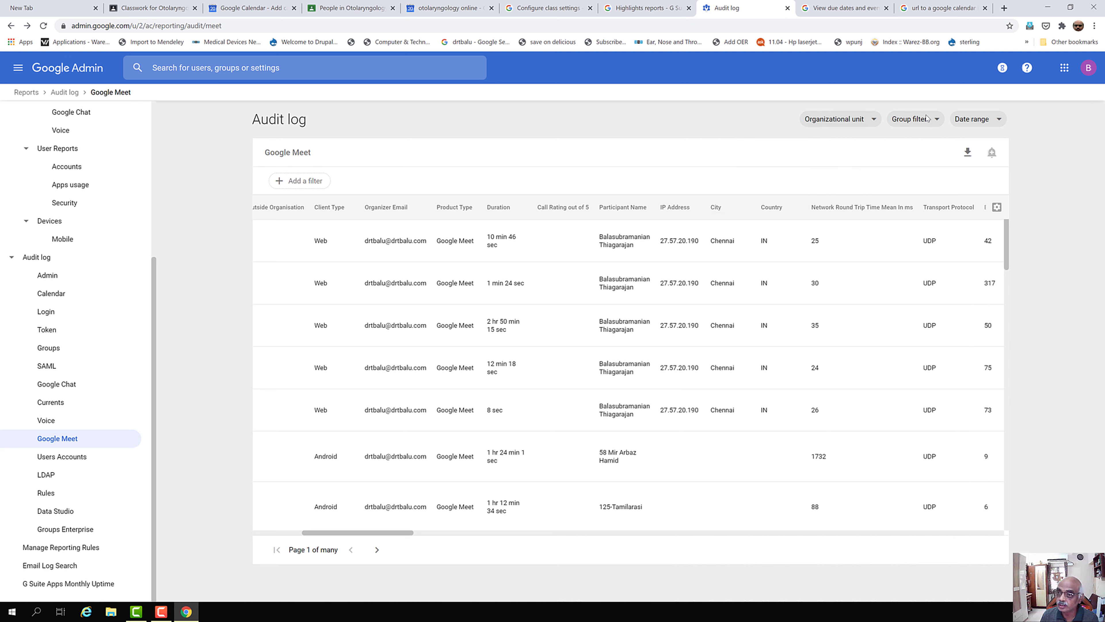
pyautogui.click(912, 120)
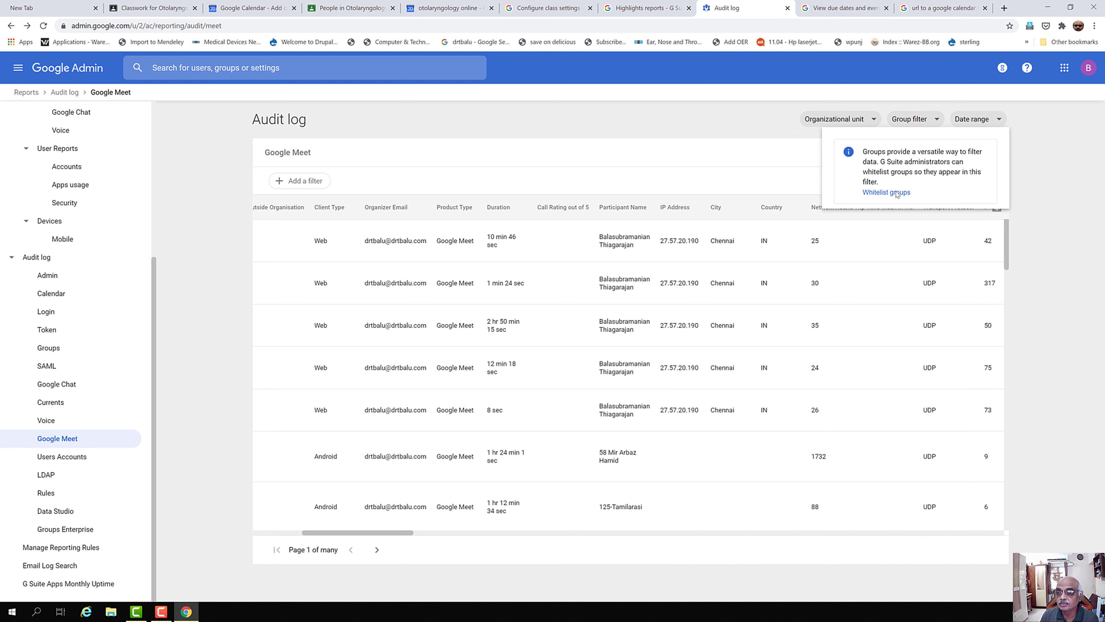
pyautogui.click(1103, 170)
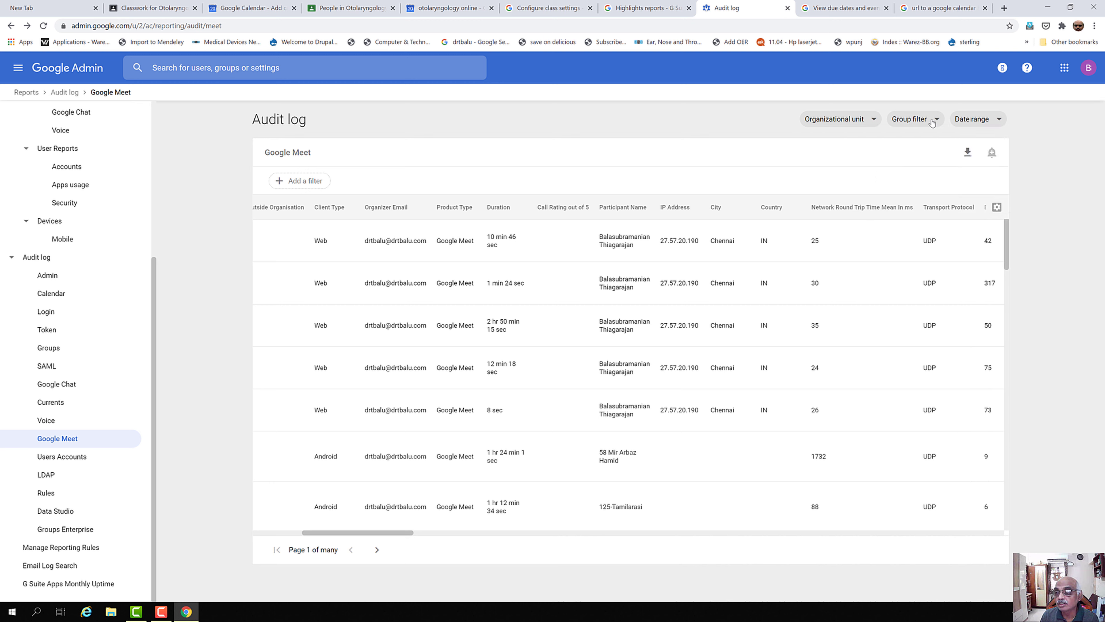
# Filter the Google Meet audit log to the last 7 days to view its records, and clear that date filter
pyautogui.click(995, 122)
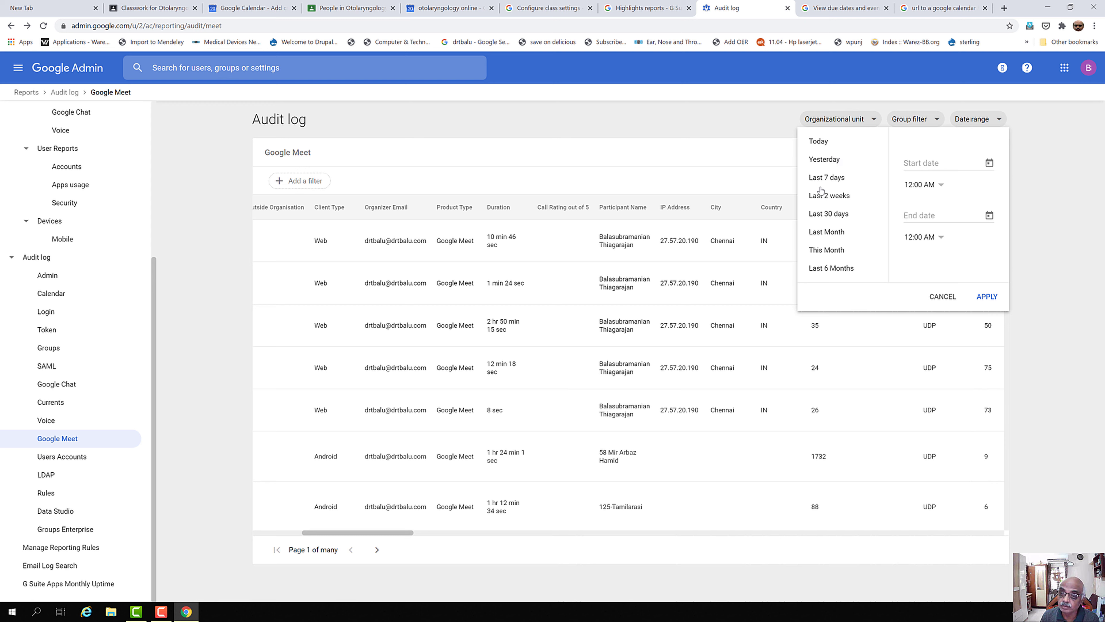
pyautogui.click(824, 178)
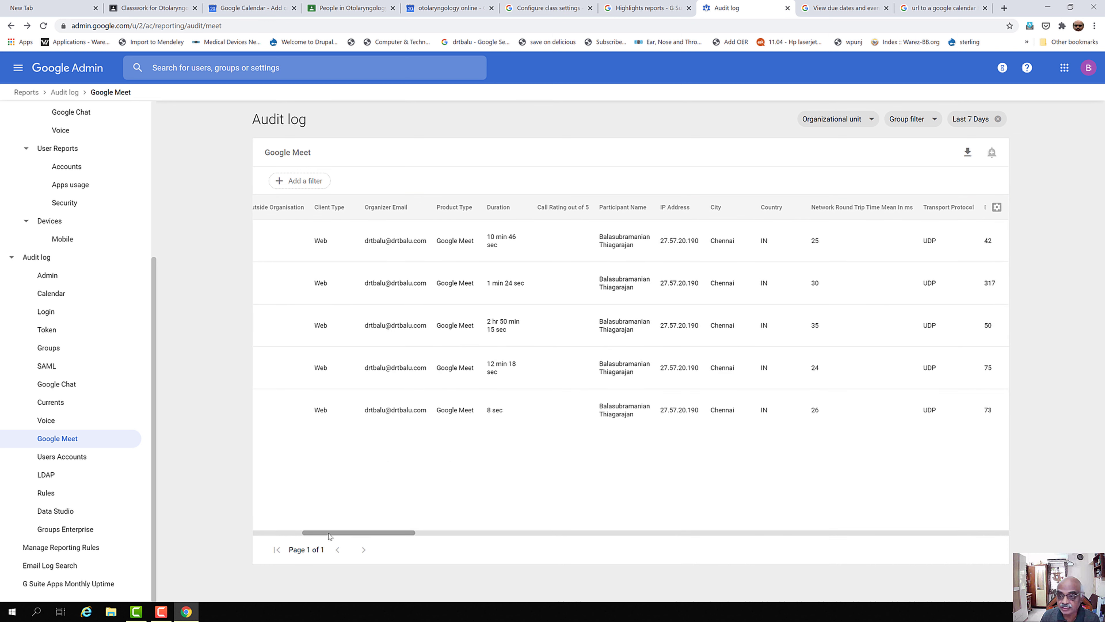
pyautogui.moveTo(328, 541); pyautogui.dragTo(444, 571)
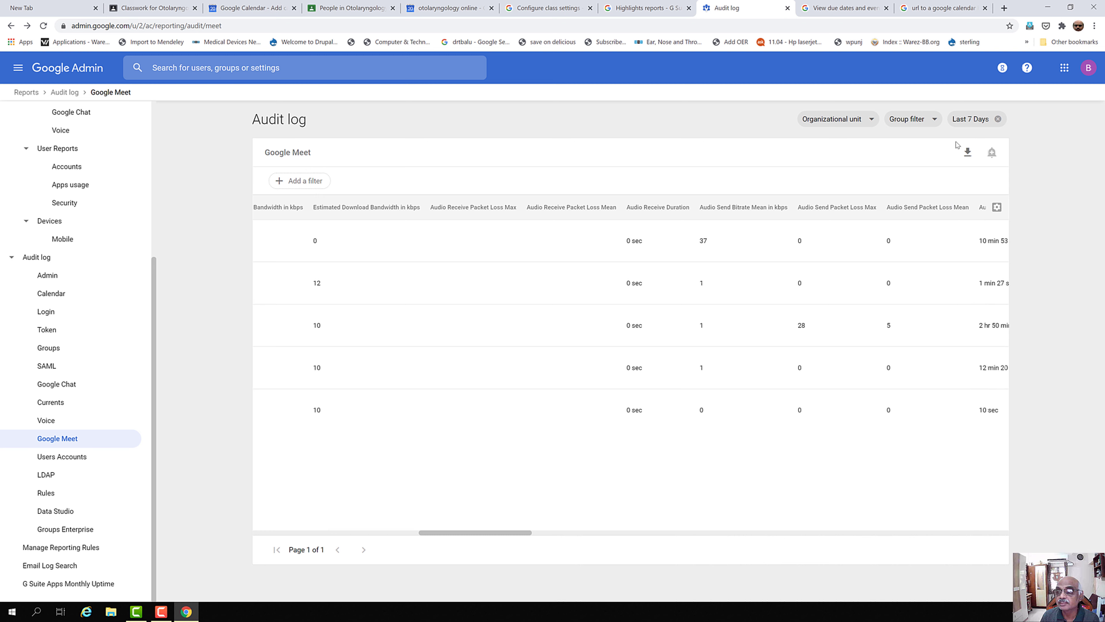
pyautogui.click(998, 119)
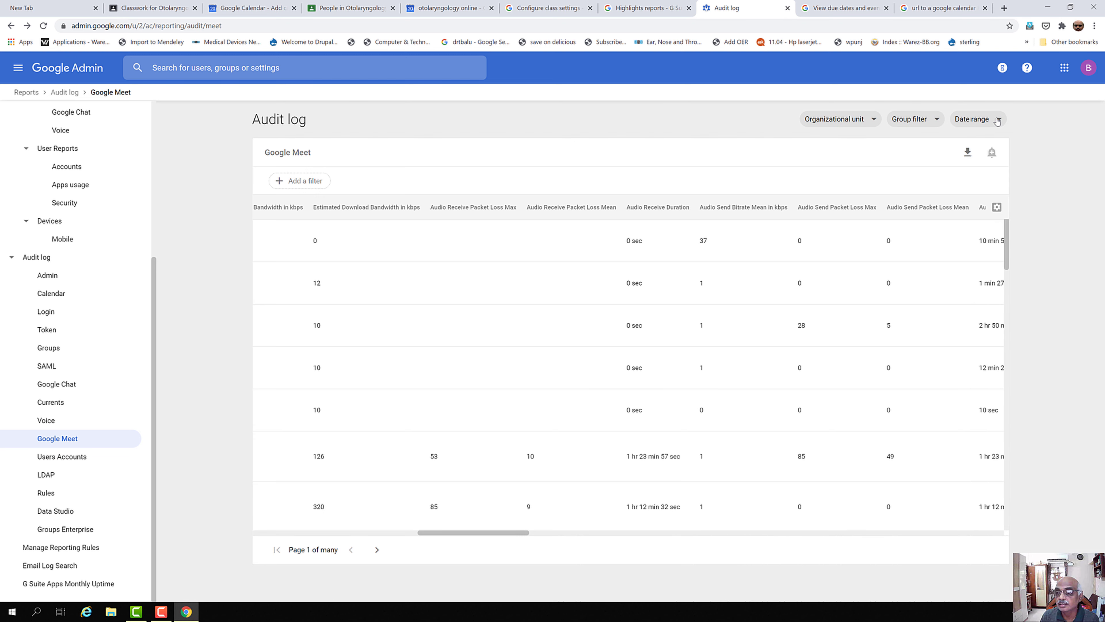
# Filter the Google Meet audit log to the last 2 weeks and browse the call quality, conference ID and duration records
pyautogui.click(998, 120)
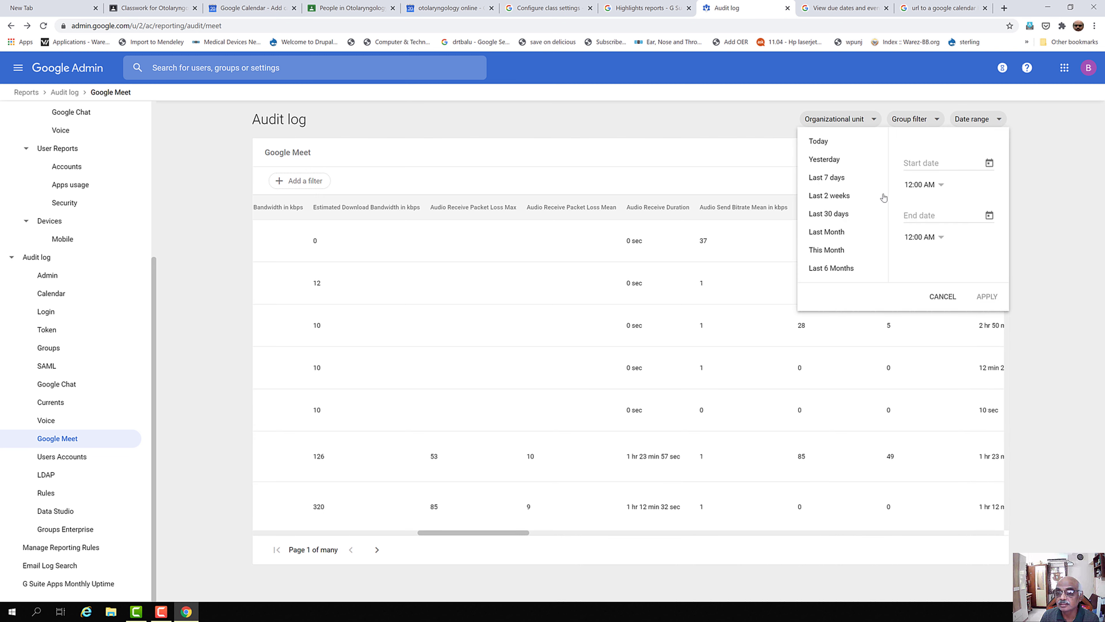
pyautogui.click(841, 197)
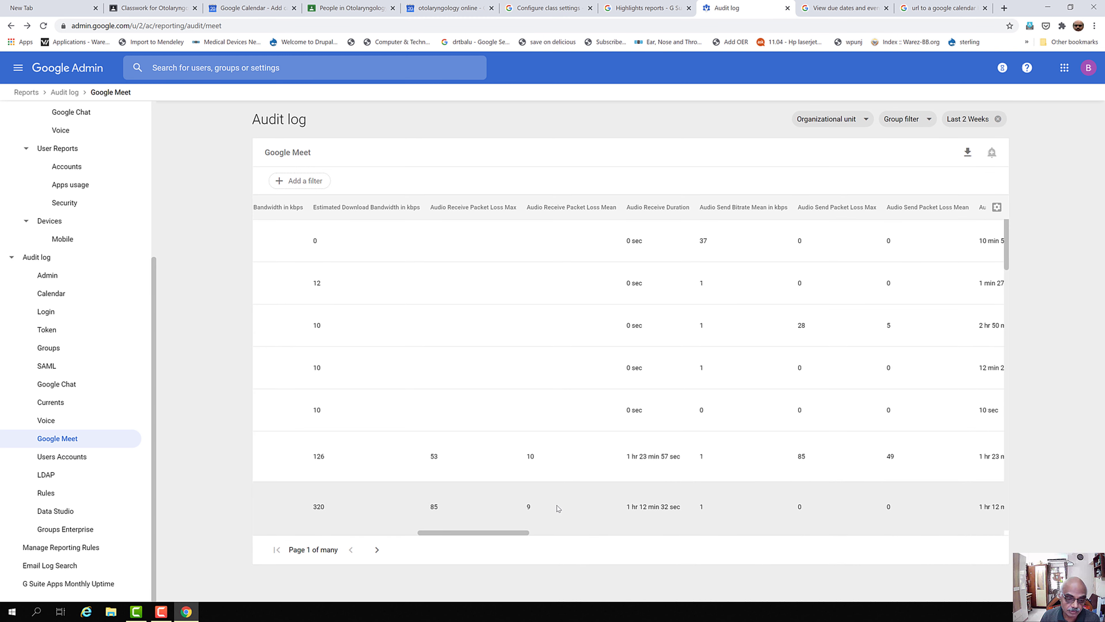
pyautogui.moveTo(442, 536); pyautogui.dragTo(563, 537)
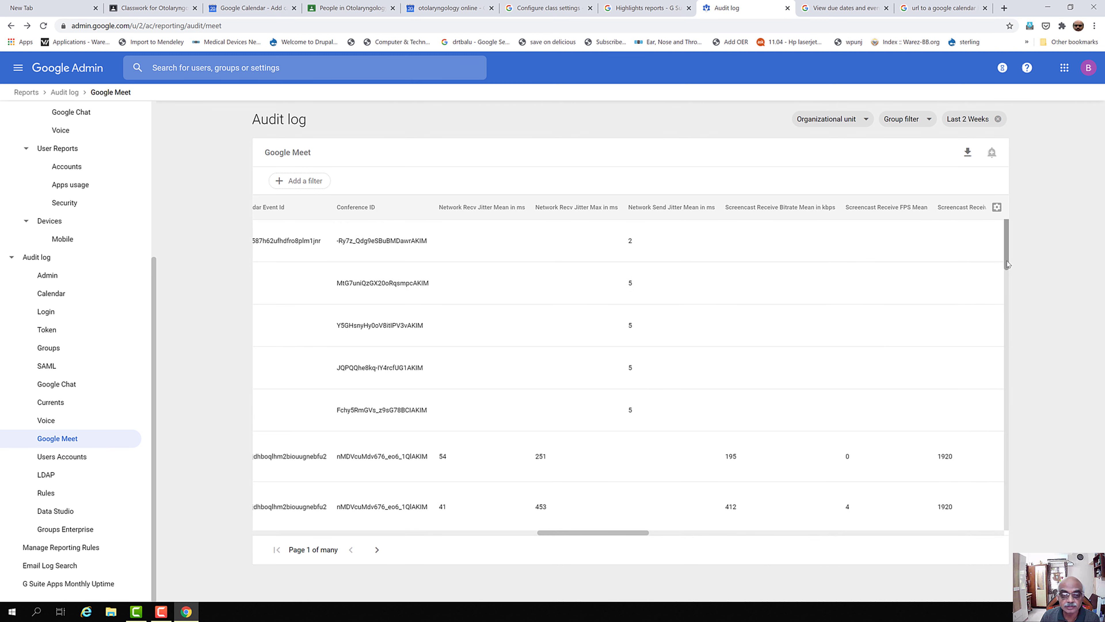
pyautogui.moveTo(1006, 267); pyautogui.dragTo(1013, 389)
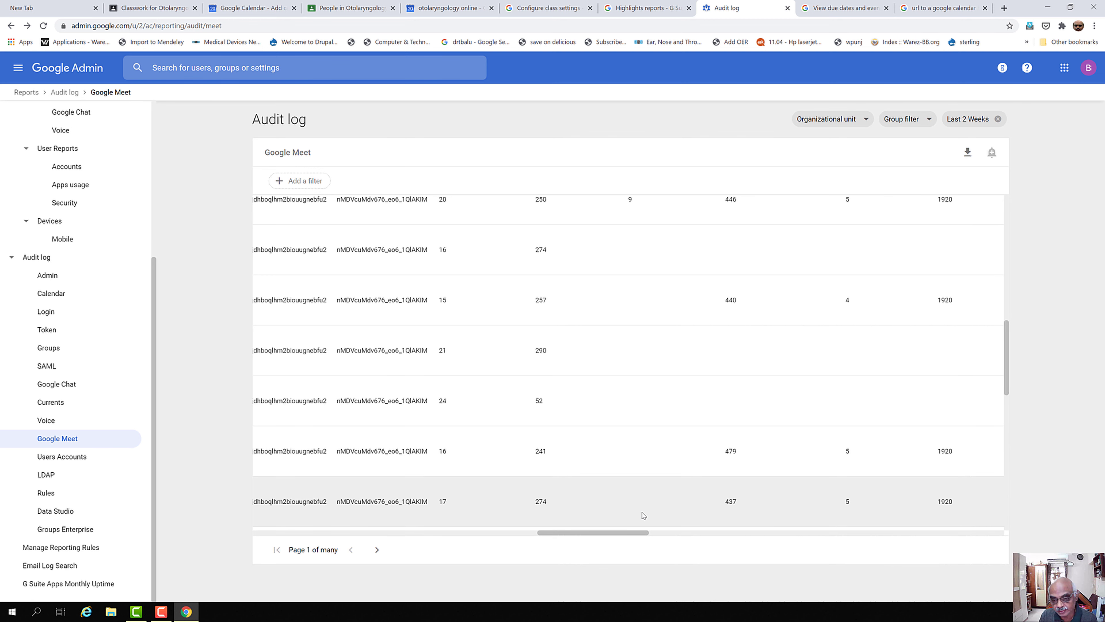
pyautogui.moveTo(639, 533); pyautogui.dragTo(542, 552)
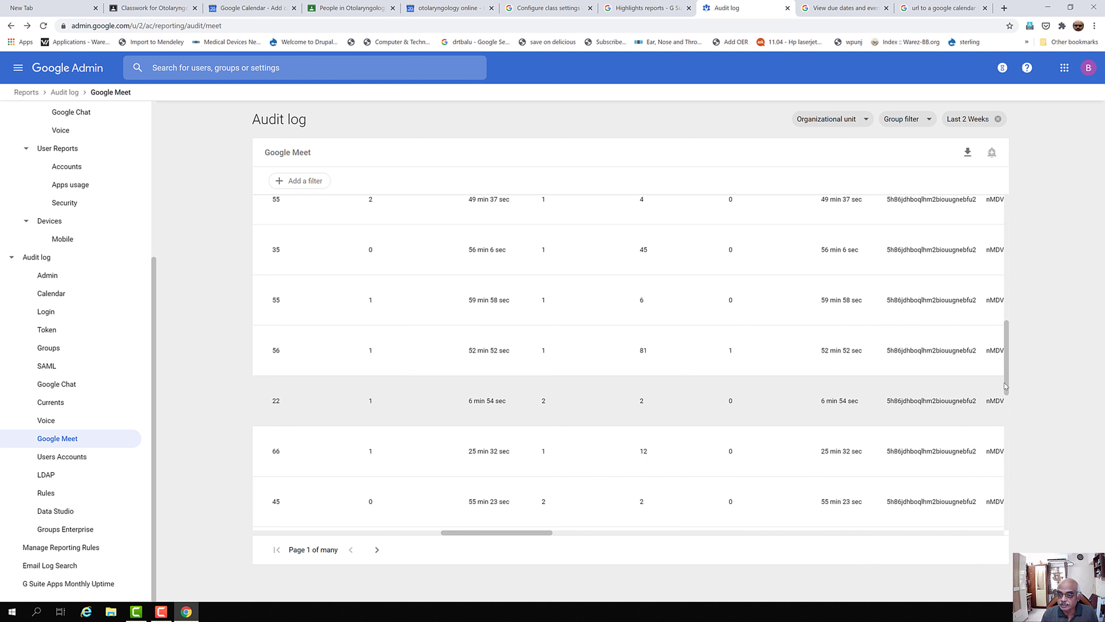
pyautogui.moveTo(1006, 386); pyautogui.dragTo(1007, 521)
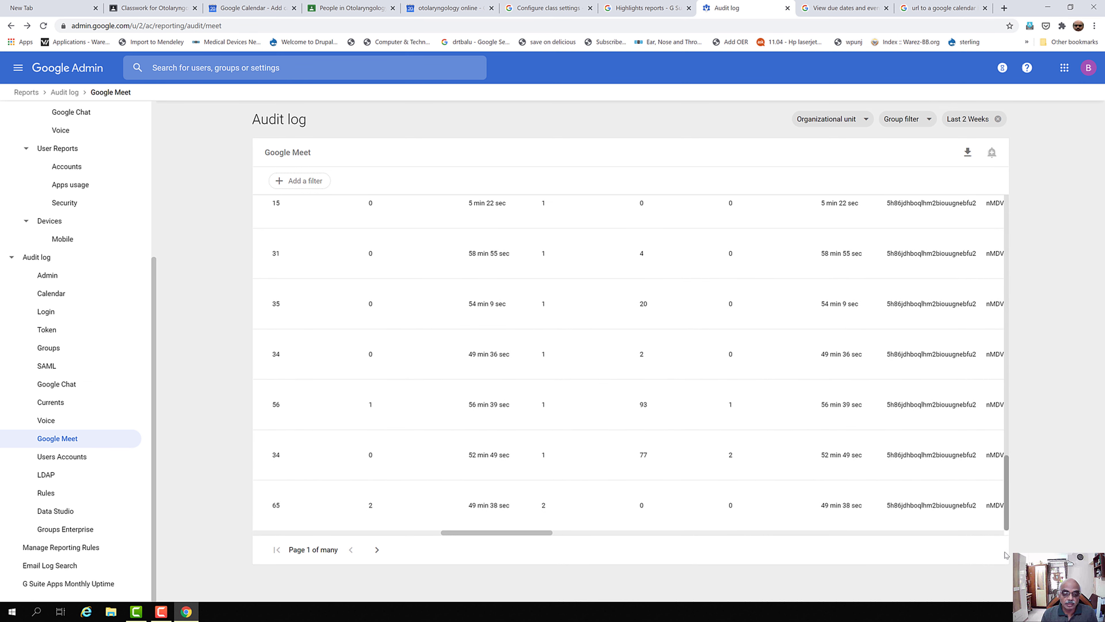